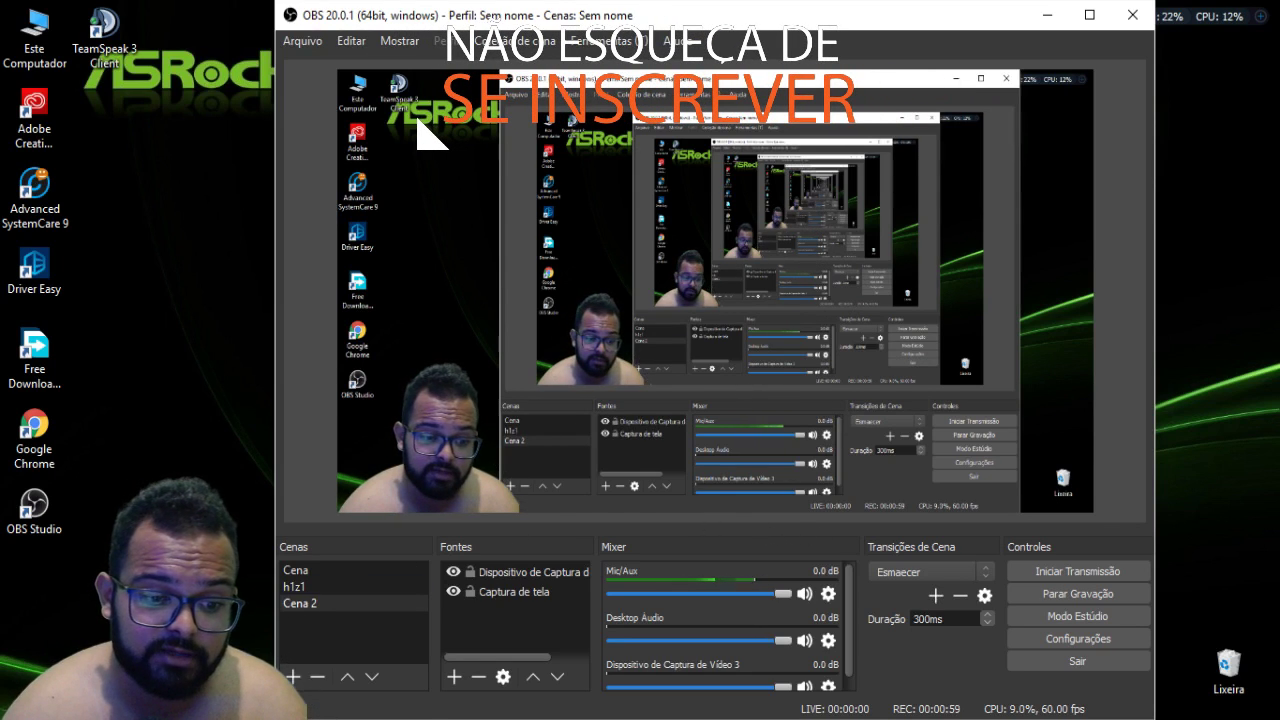
Switch to Steam and open the local files properties of H1Z1: King of the Kill from the game library.
left_click(1150, 712)
left_click(1152, 665)
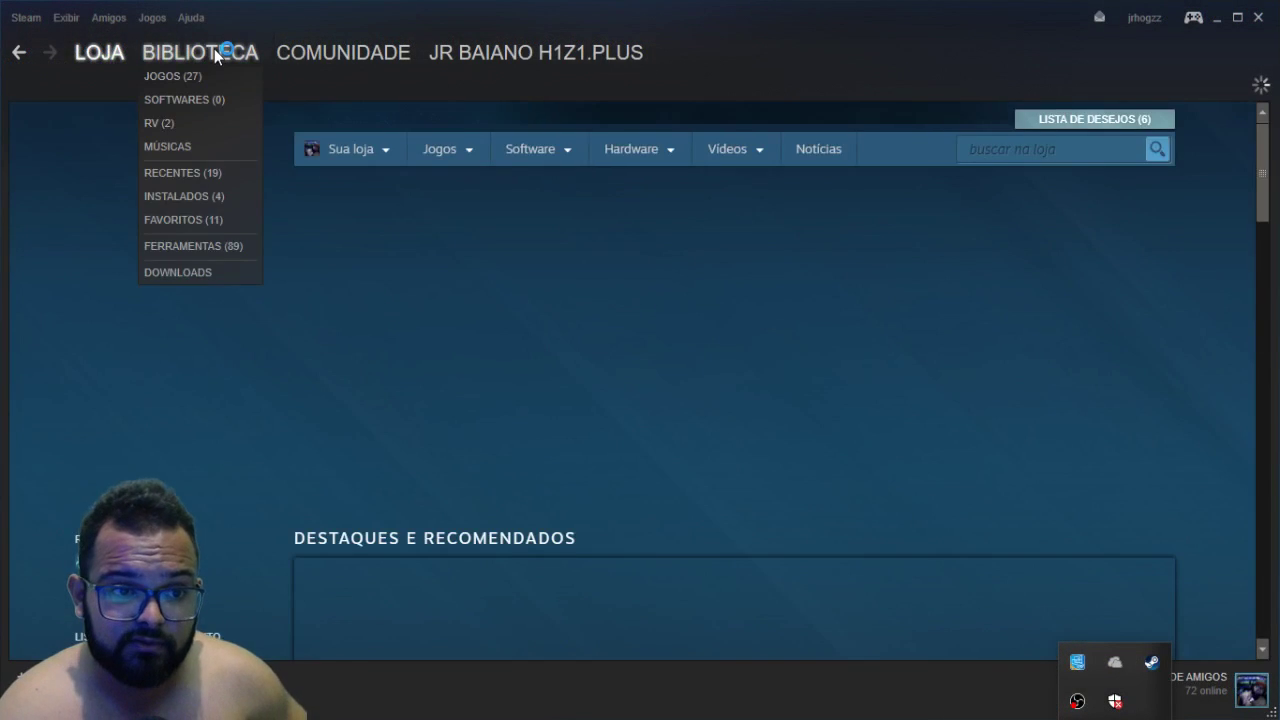
left_click(214, 49)
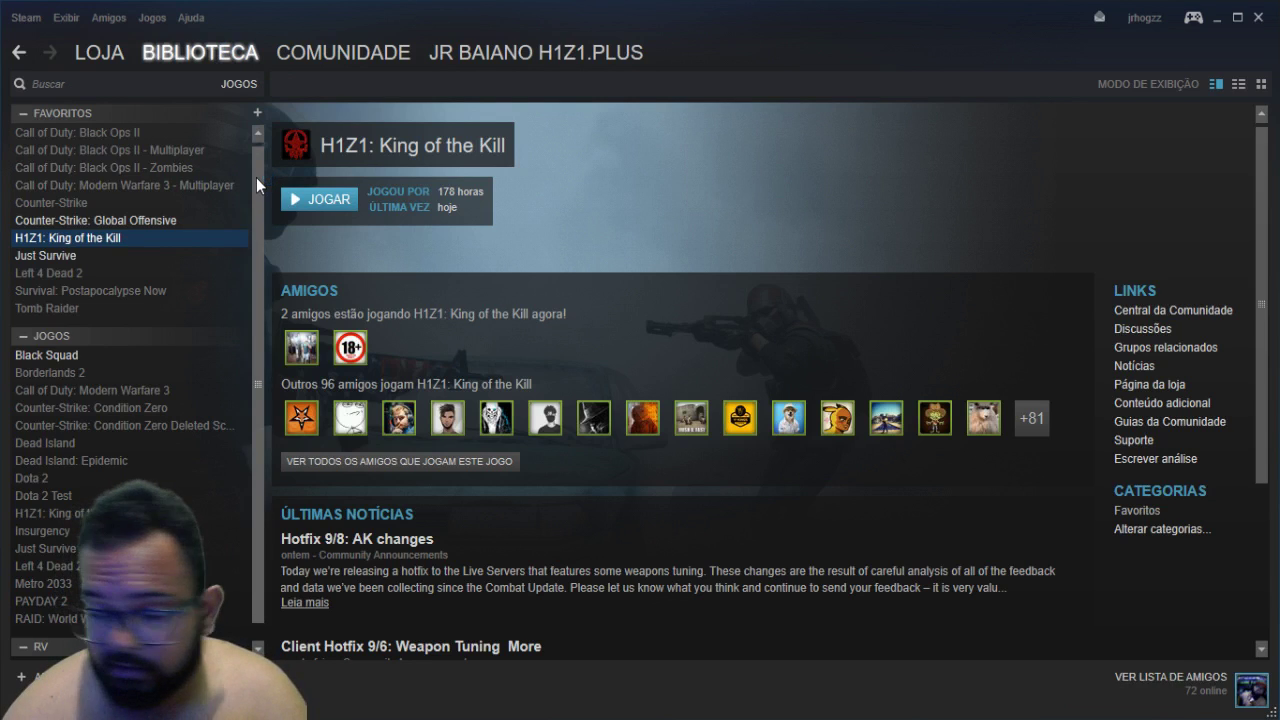
right_click(85, 238)
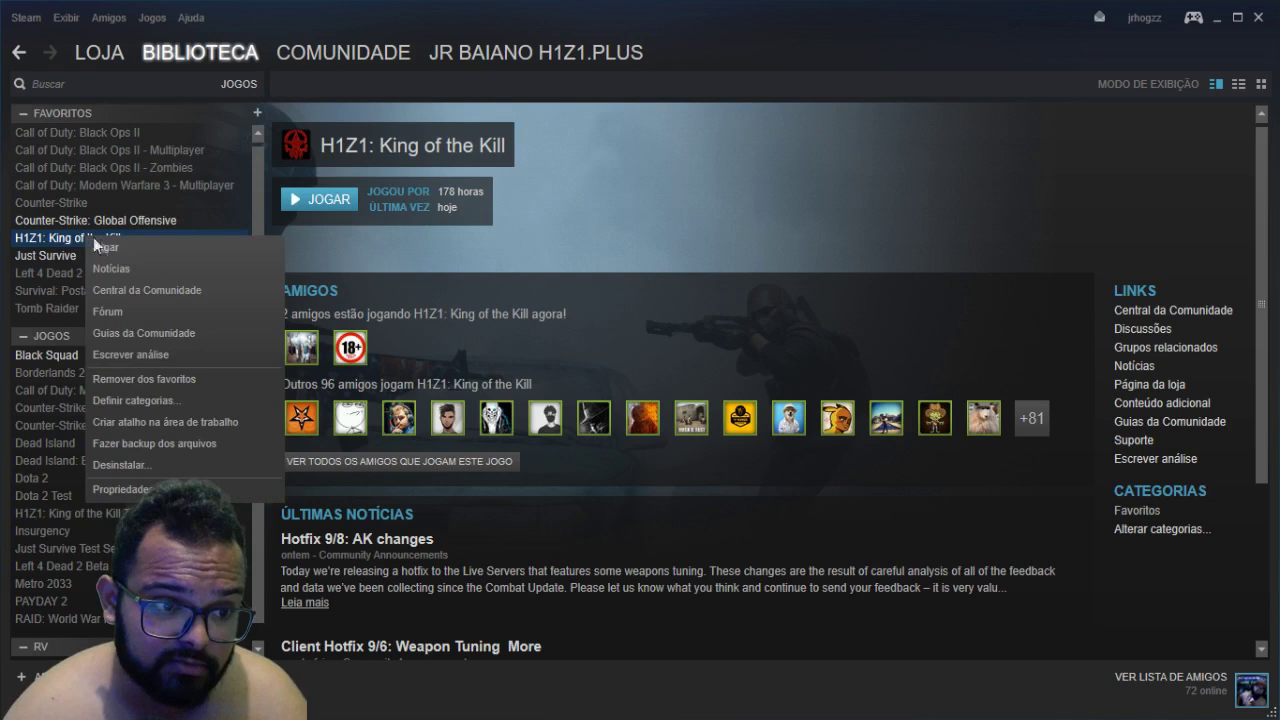
left_click(145, 486)
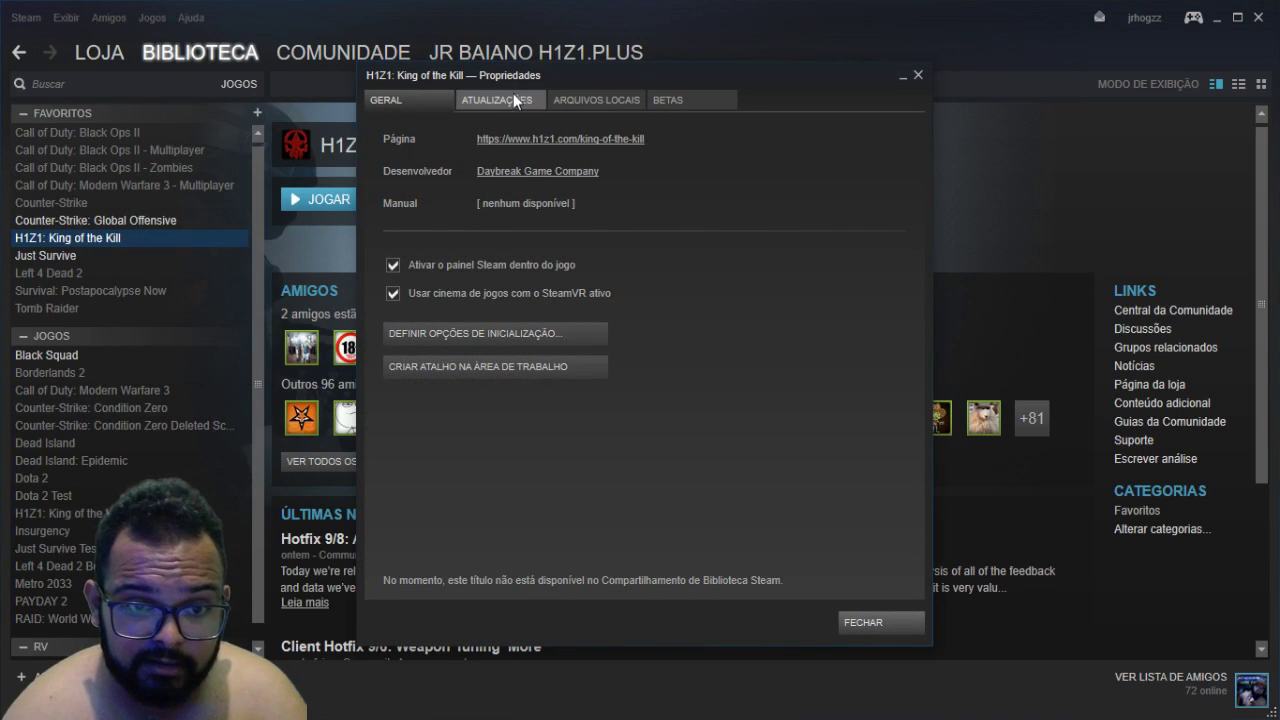
left_click(575, 98)
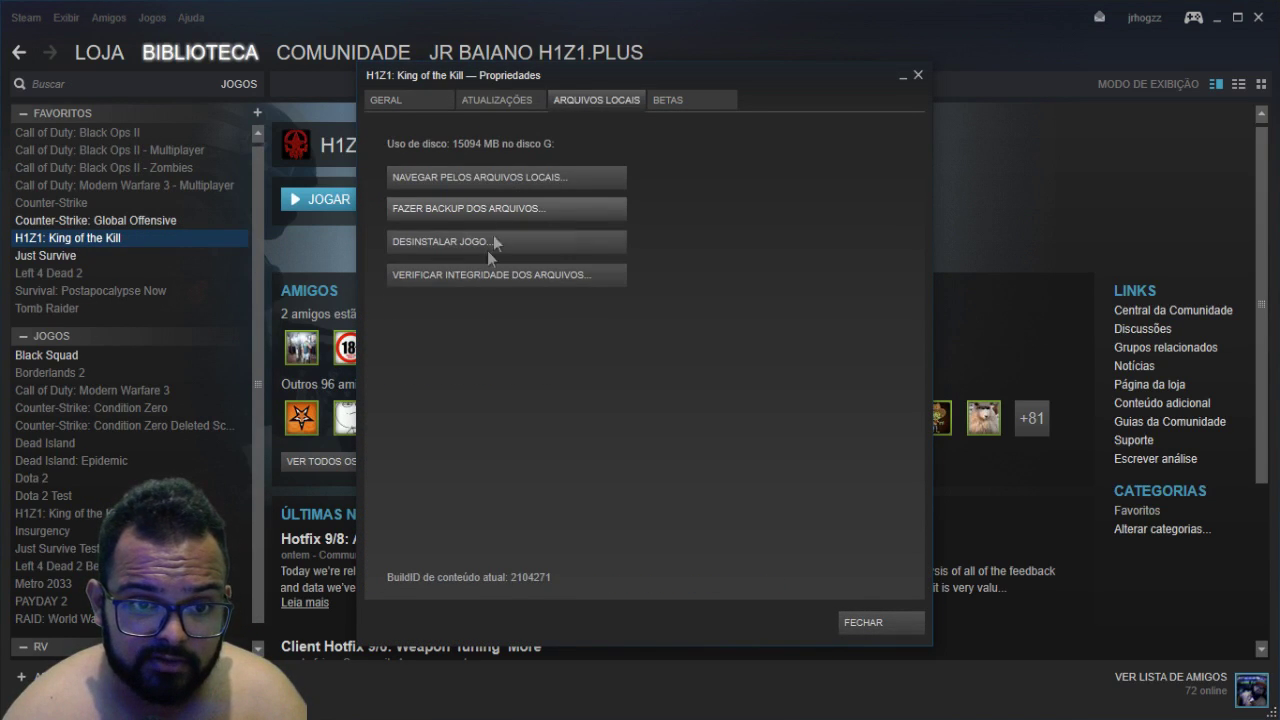
Browse the game's local files and open the UserOptions configuration file in Notepad.
left_click(491, 175)
scroll(477, 340, "down", 3)
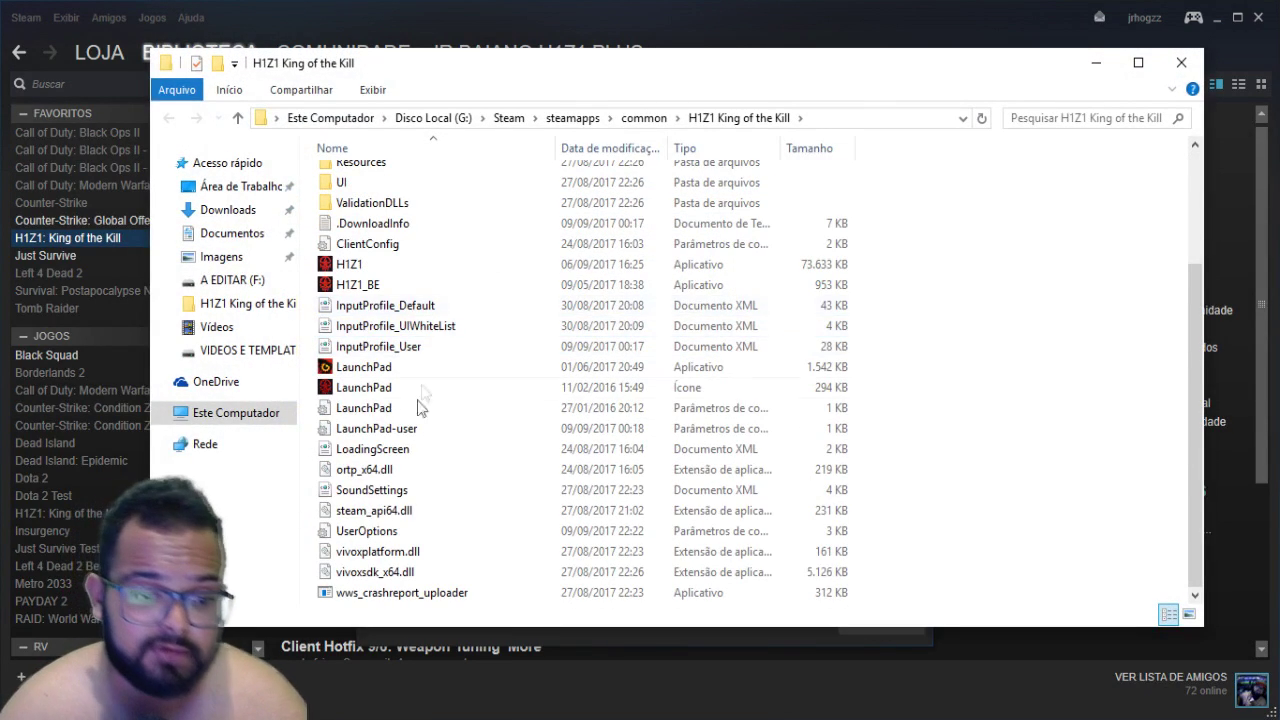
left_click(377, 534)
double_click(377, 534)
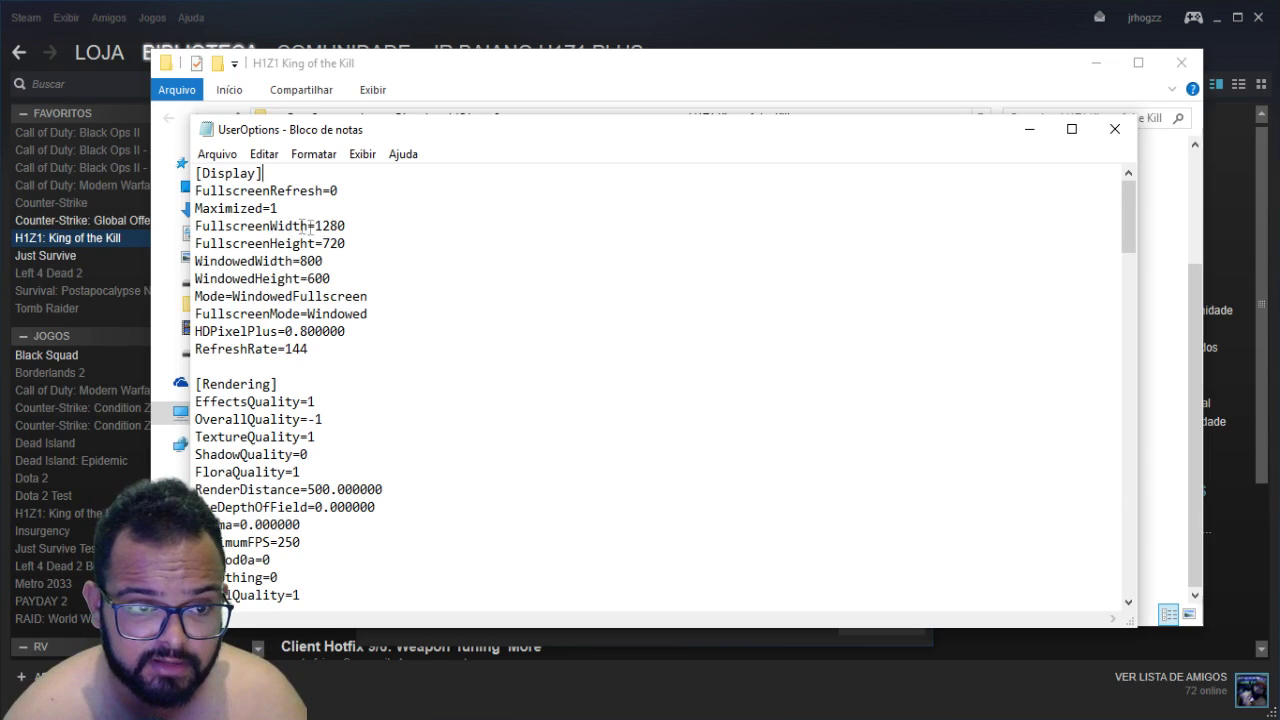
Review the fullscreen and windowed resolution values and HDPixelPlus in the Display section.
double_click(320, 227)
double_click(335, 243)
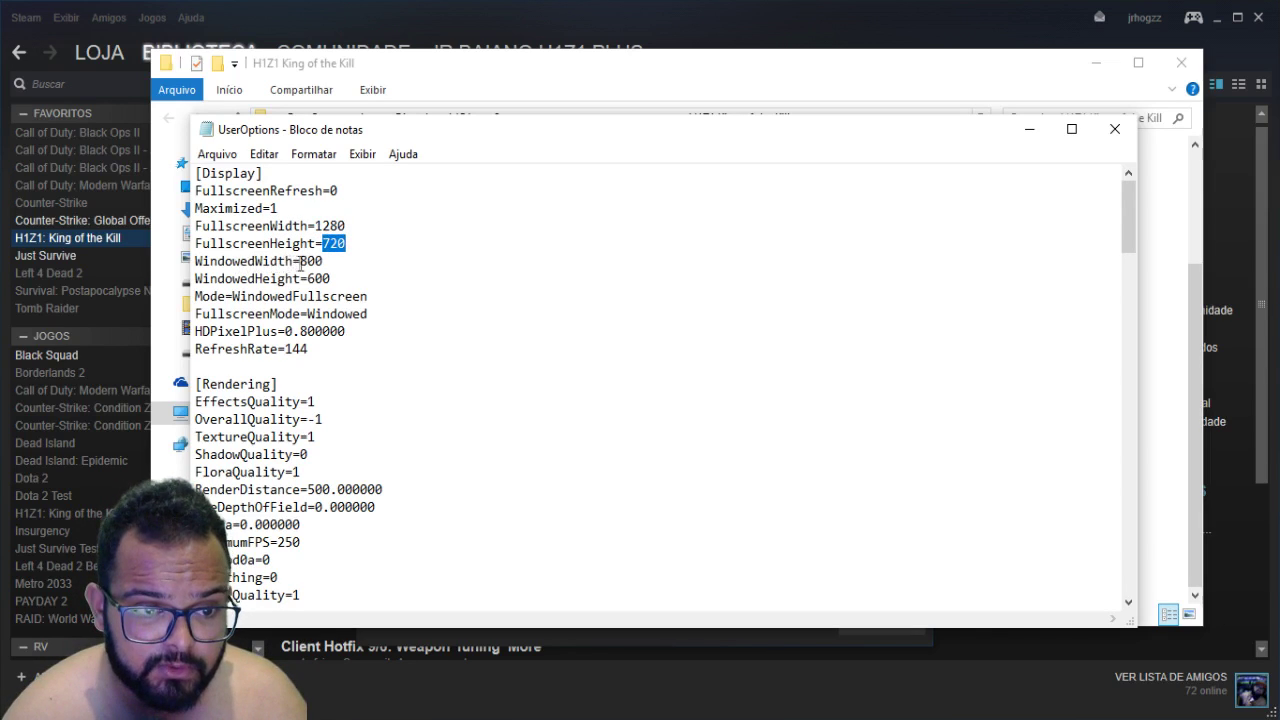
left_click_drag(302, 261, 331, 262)
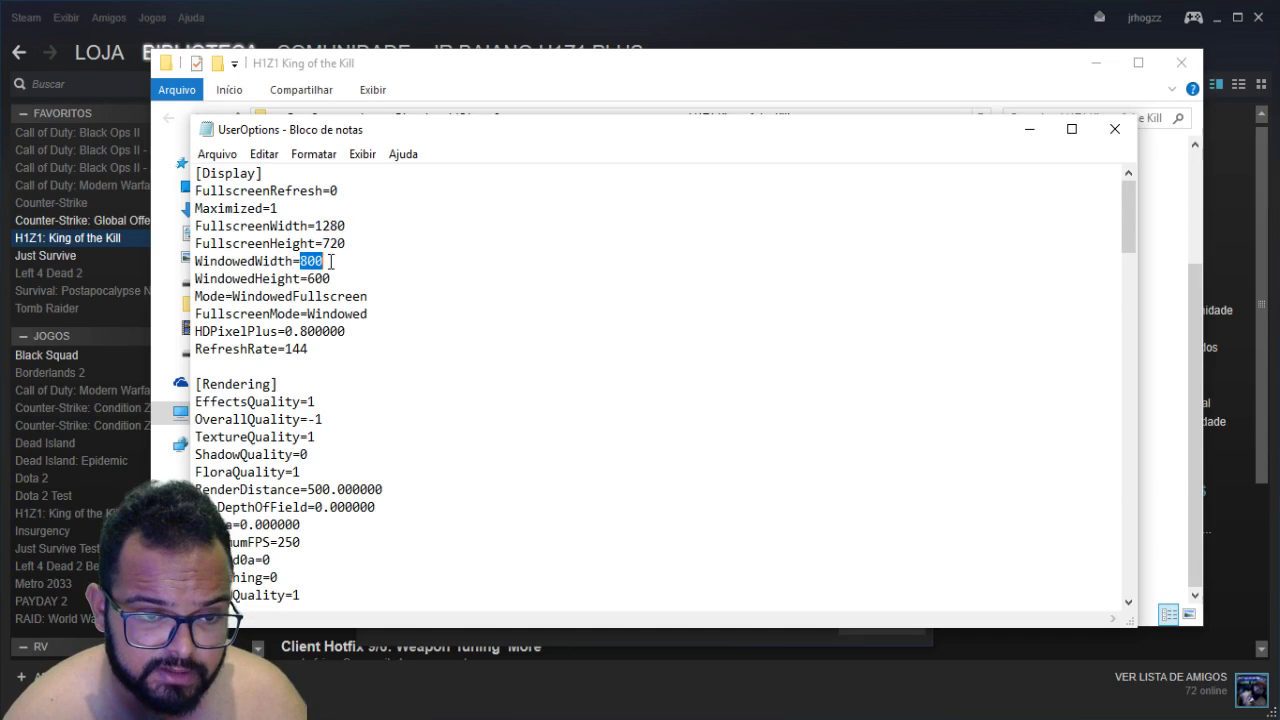
double_click(316, 279)
left_click(327, 280)
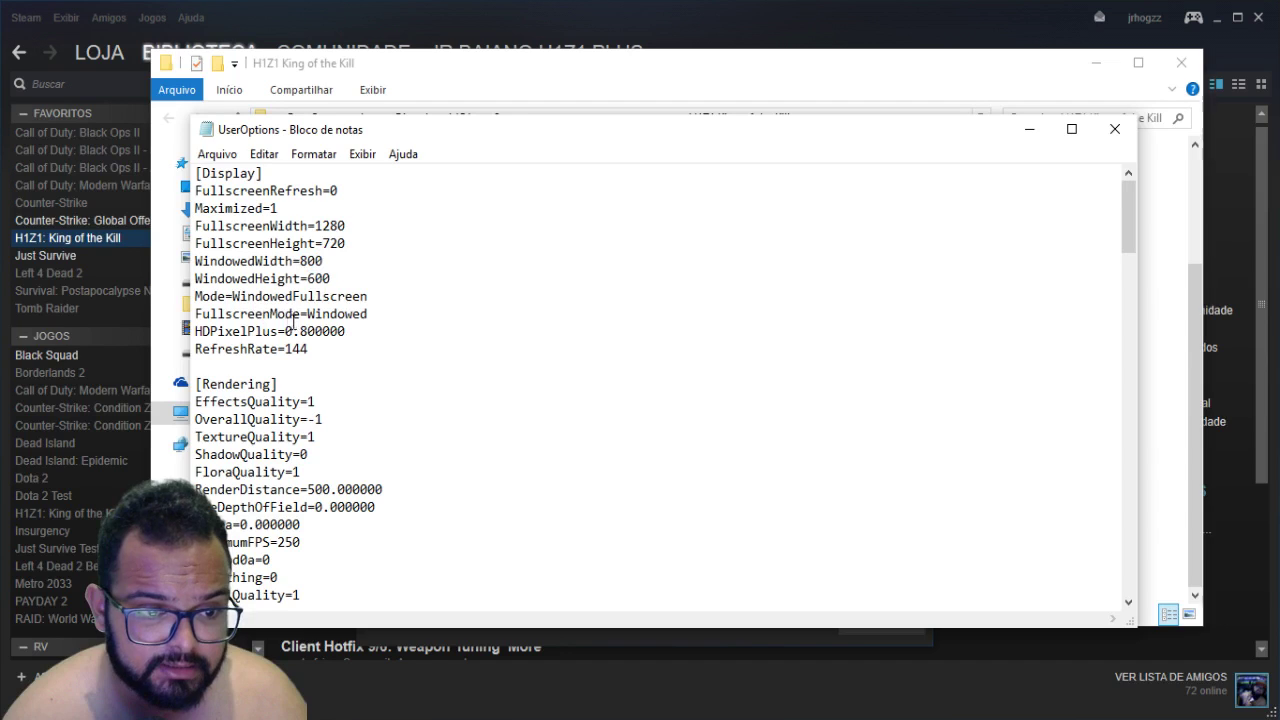
left_click_drag(287, 331, 369, 332)
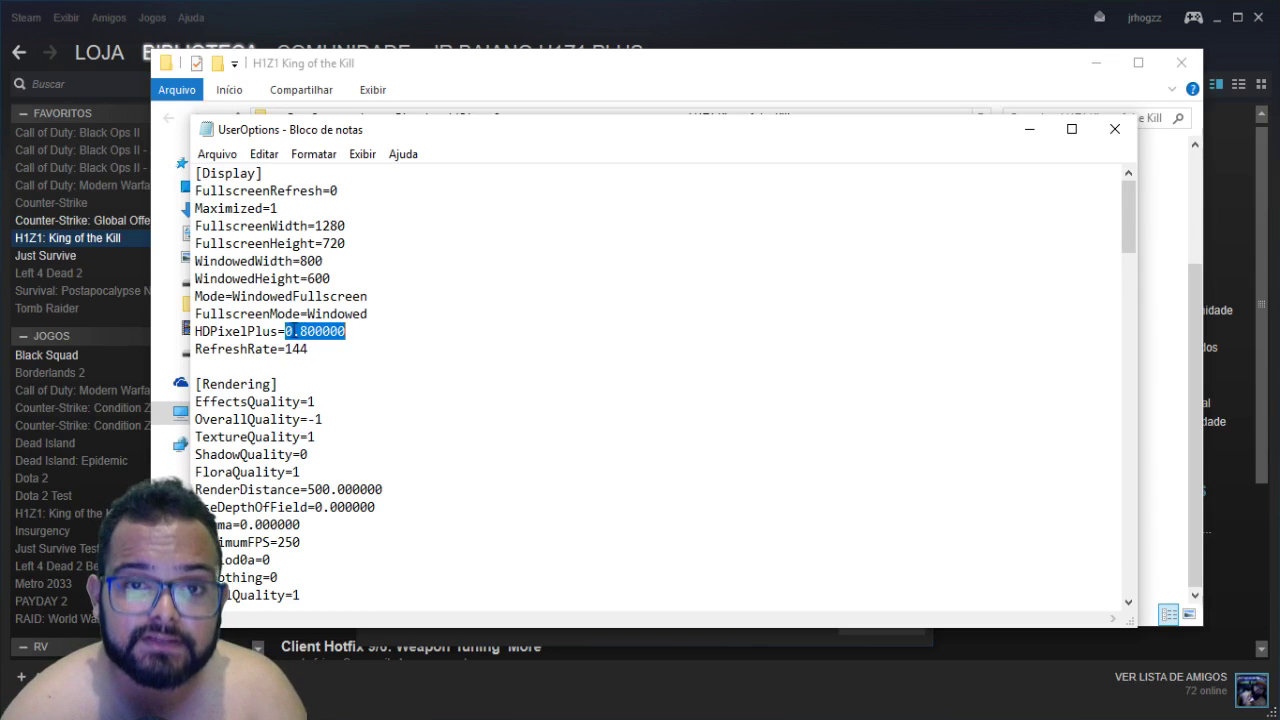
Try HDPixelPlus at 1.000000 in the Display section and restore it to 0.800000.
left_click_drag(285, 331, 293, 331)
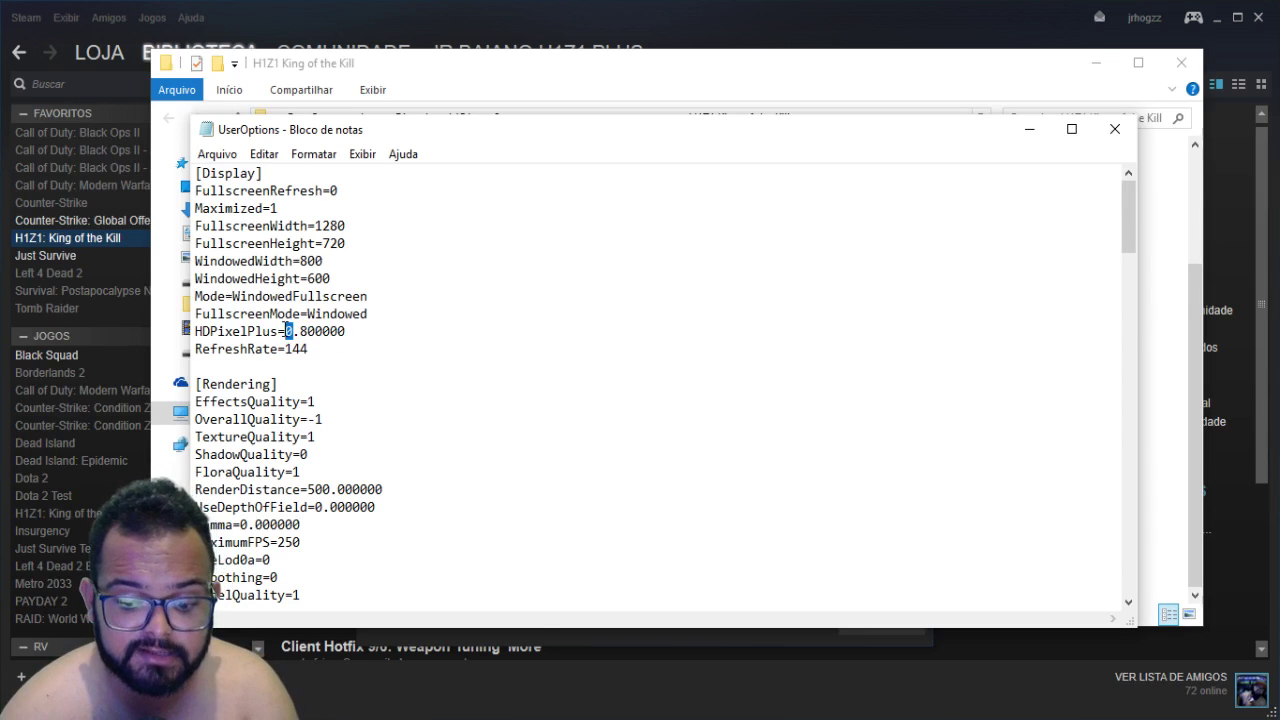
type("1")
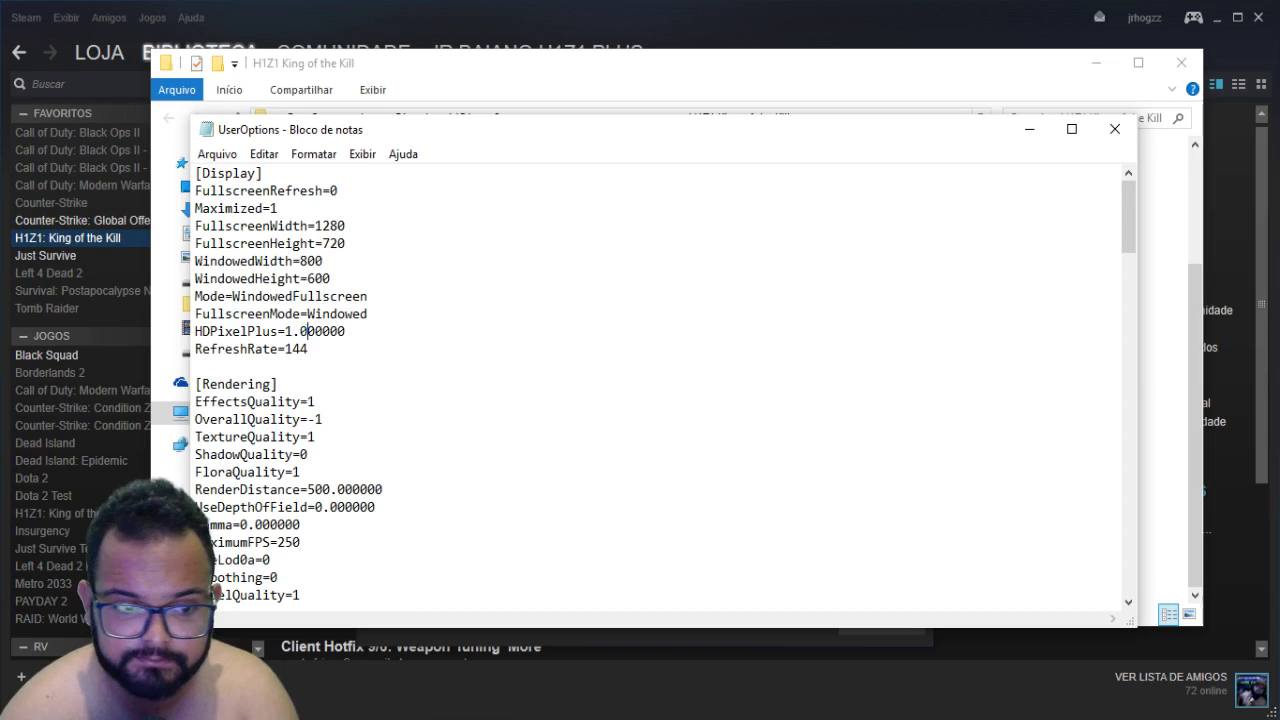
key("BackSpace")
type("8")
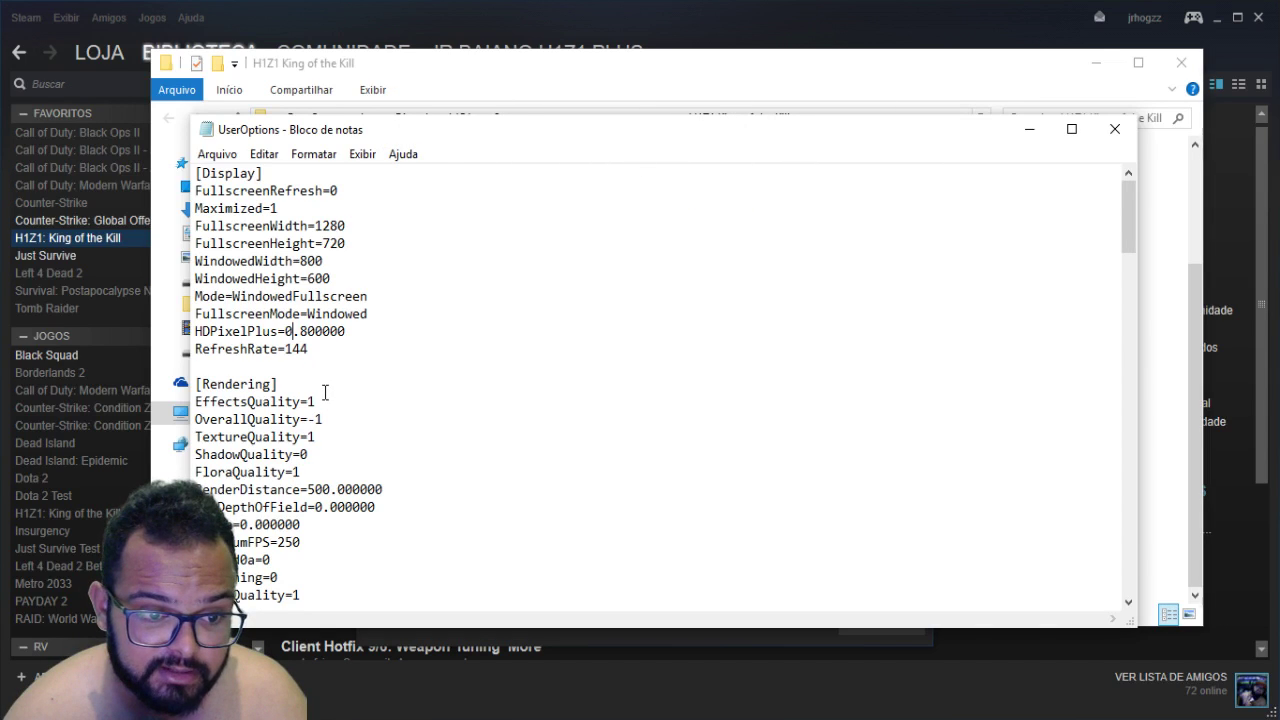
Examine the Rendering section's quality settings, RenderDistance and VerticalFOV values.
scroll(325, 392, "down", 1)
double_click(310, 349)
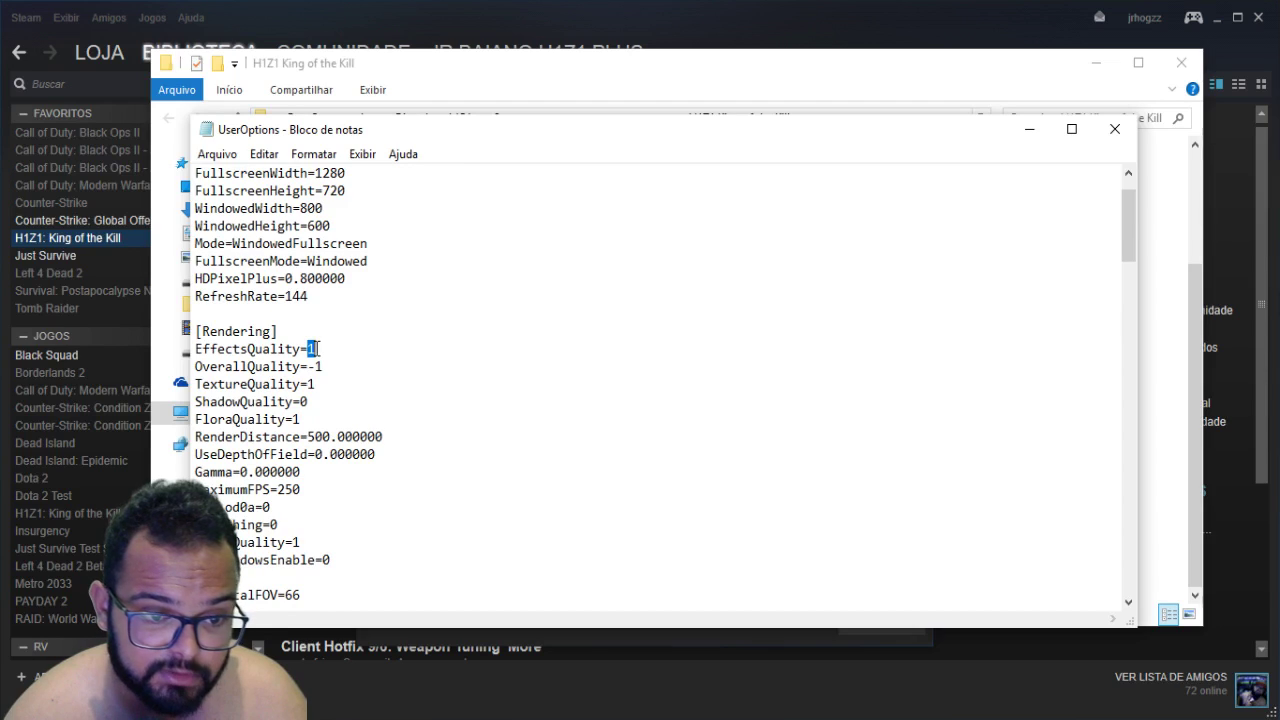
left_click_drag(309, 366, 324, 367)
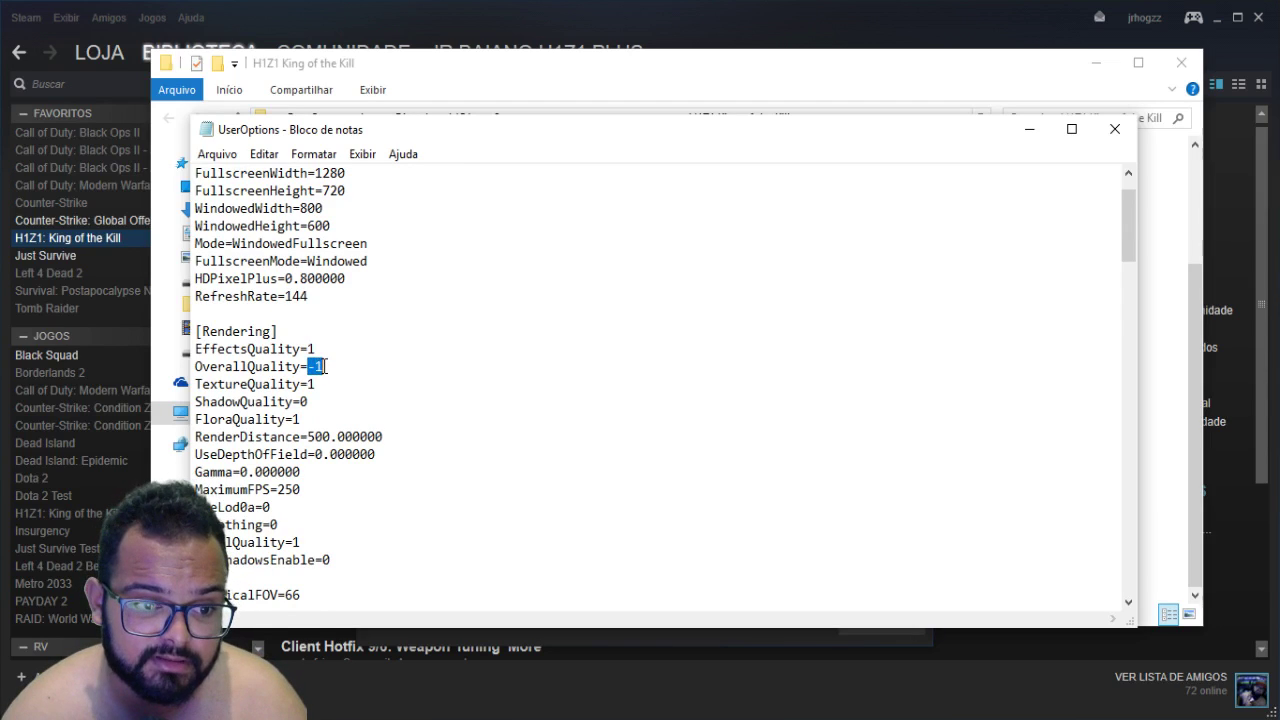
double_click(310, 384)
double_click(303, 401)
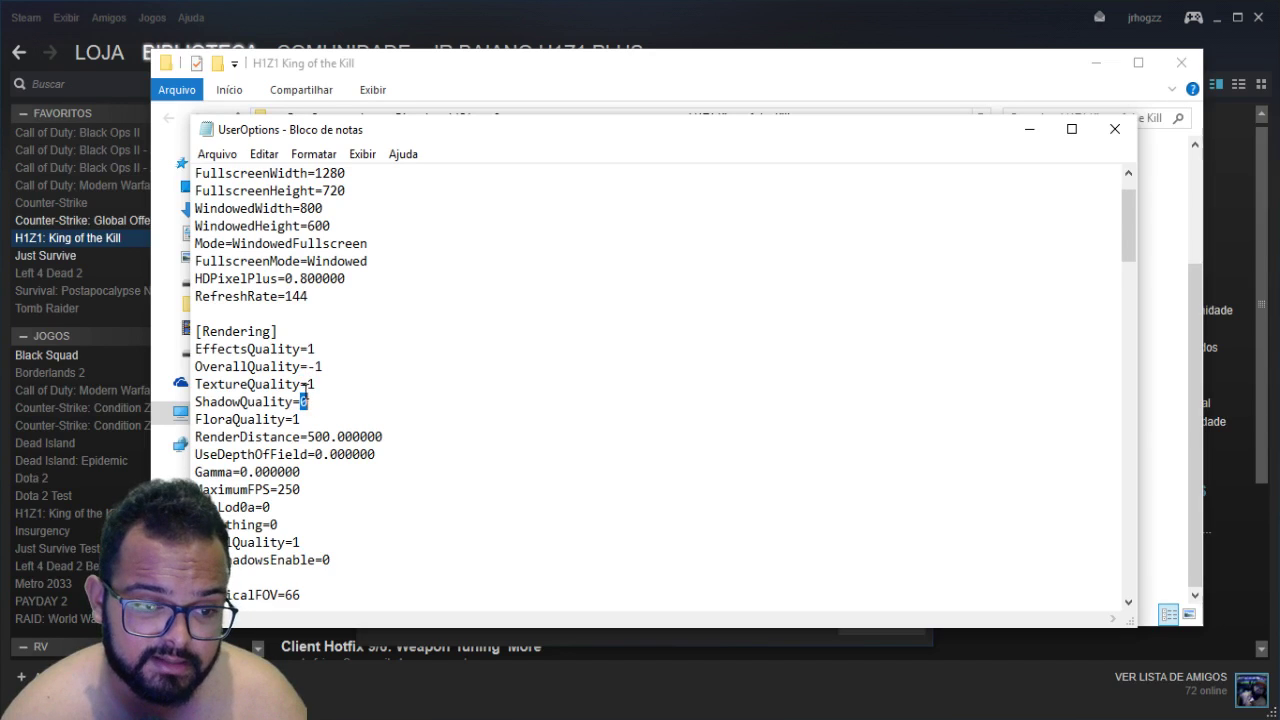
double_click(300, 420)
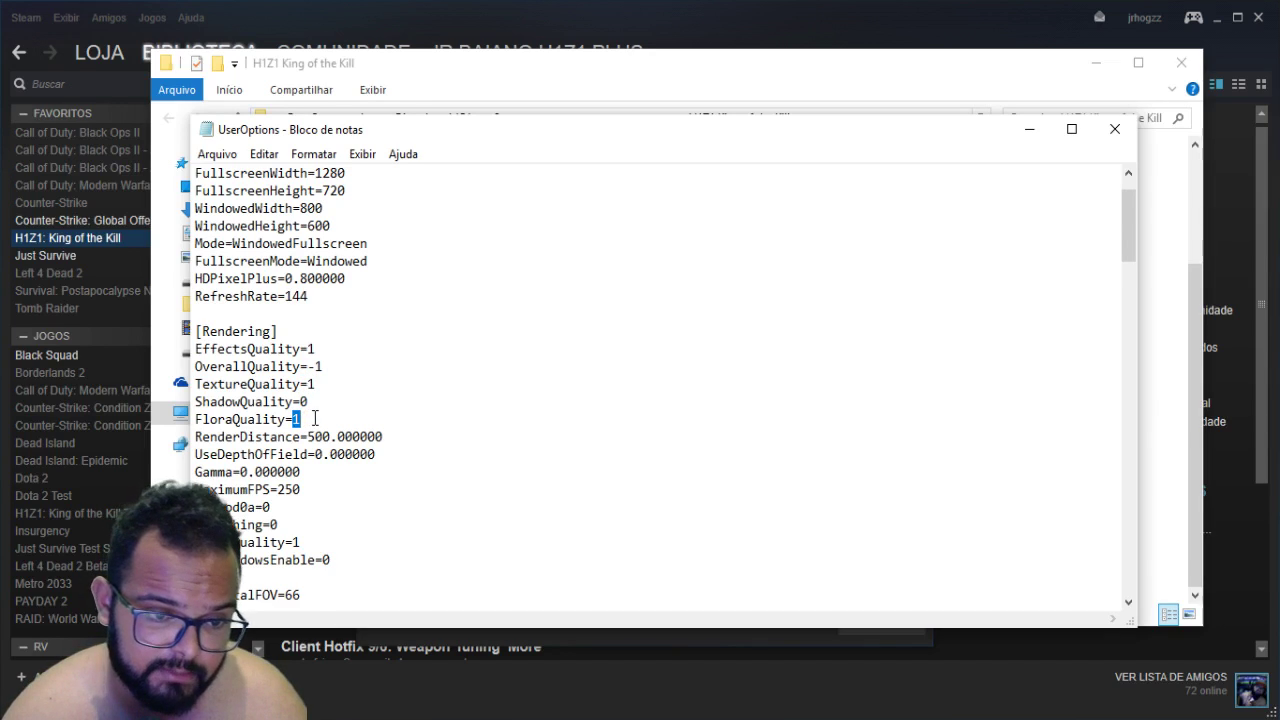
left_click_drag(308, 437, 383, 436)
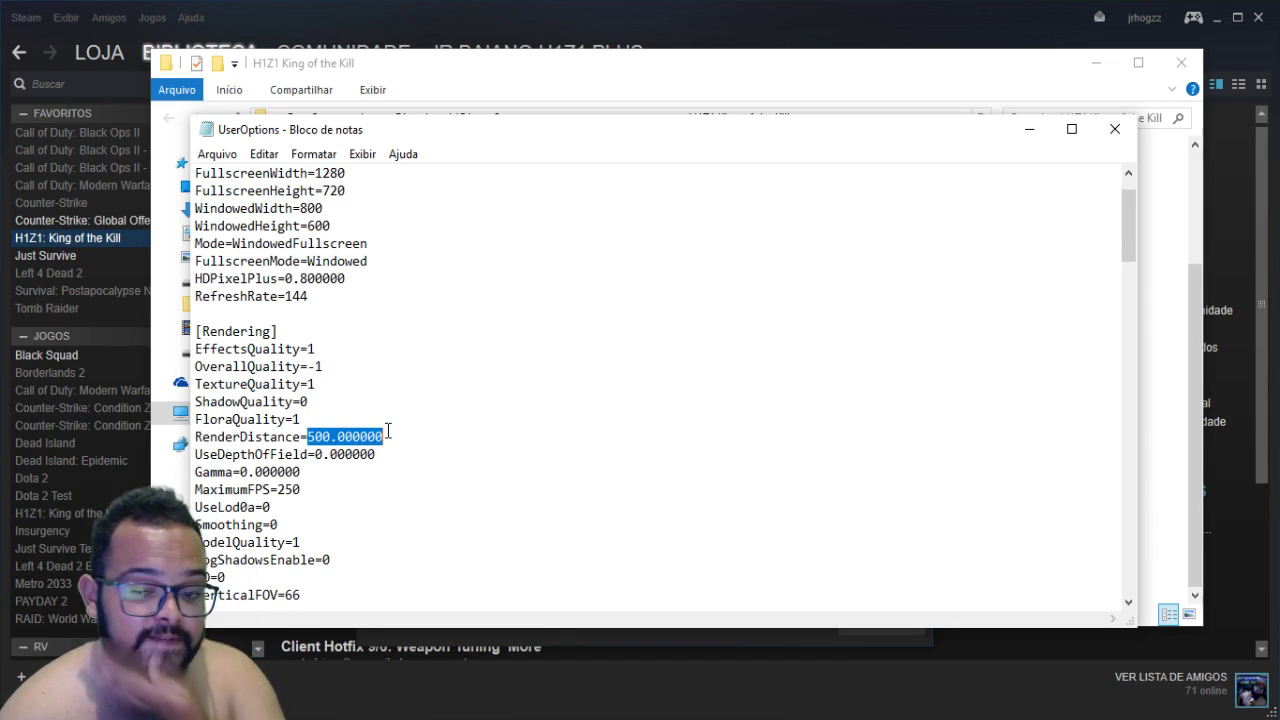
double_click(391, 432)
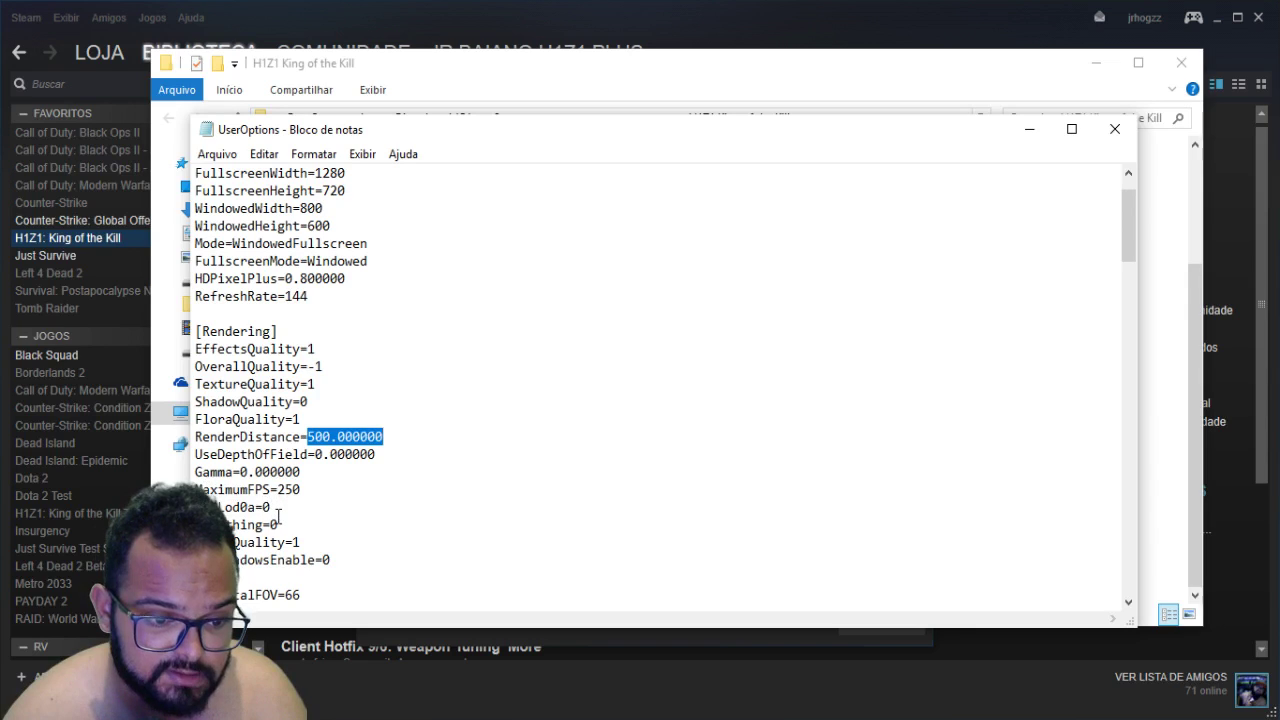
scroll(287, 524, "down", 1)
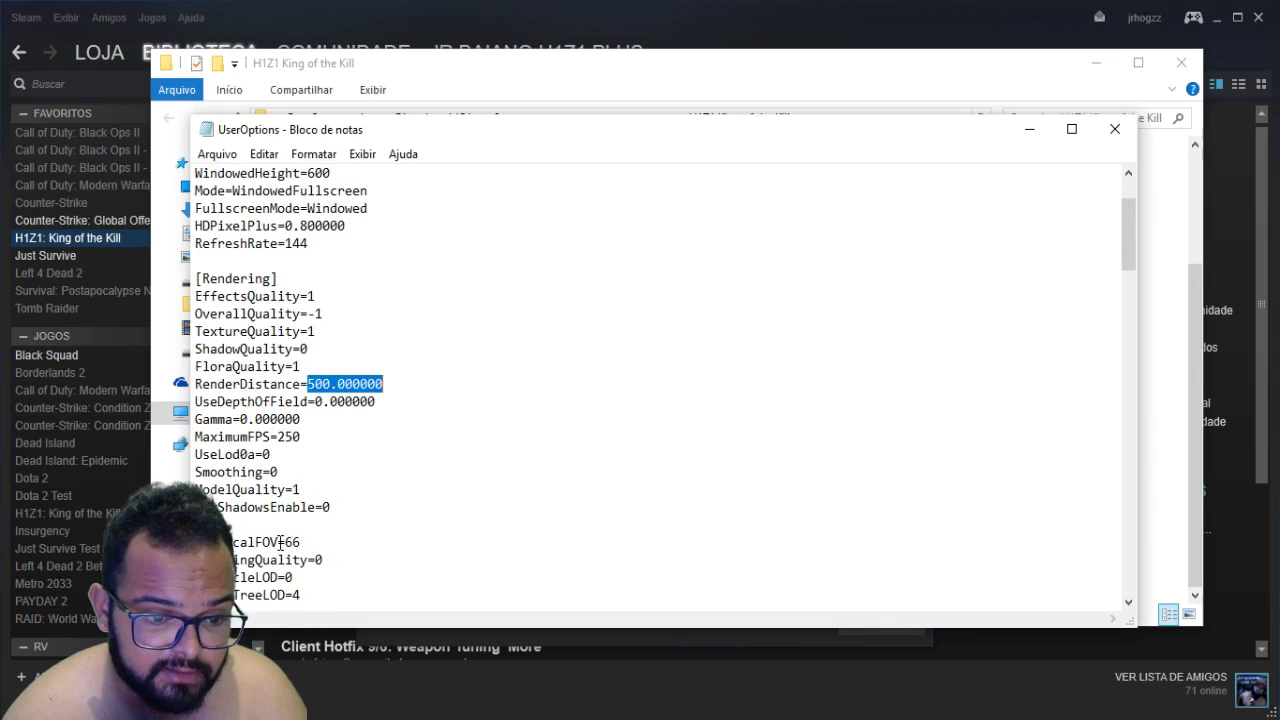
left_click_drag(286, 542, 305, 540)
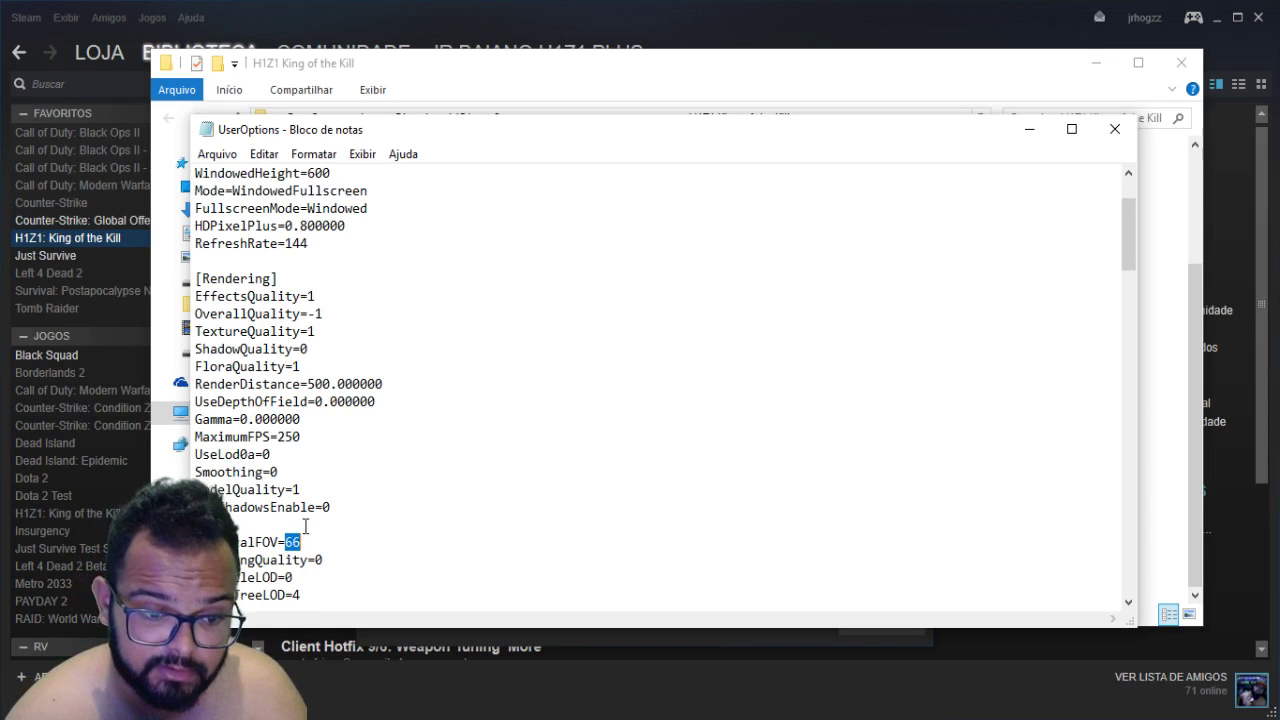
left_click(286, 541)
left_click_drag(286, 541, 310, 541)
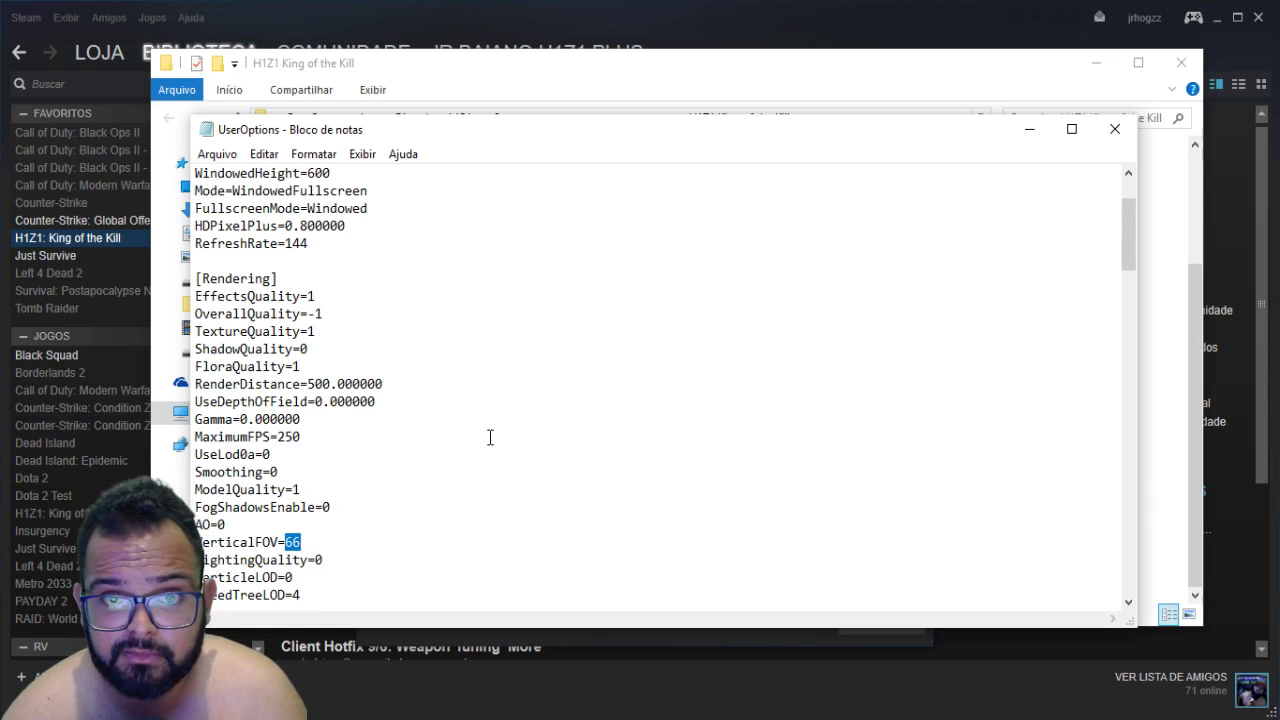
Set SpeedTreeLOD to 0 in the Rendering section and save the UserOptions file.
scroll(413, 512, "down", 2)
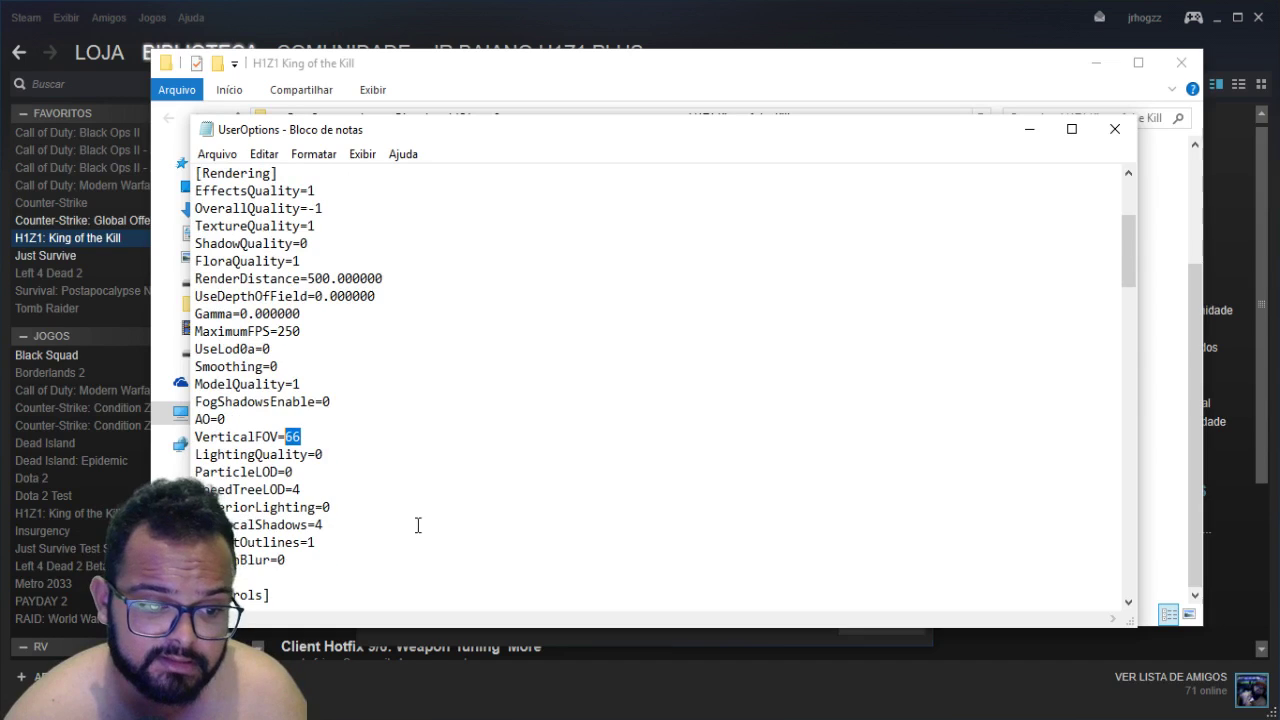
left_click_drag(291, 489, 304, 489)
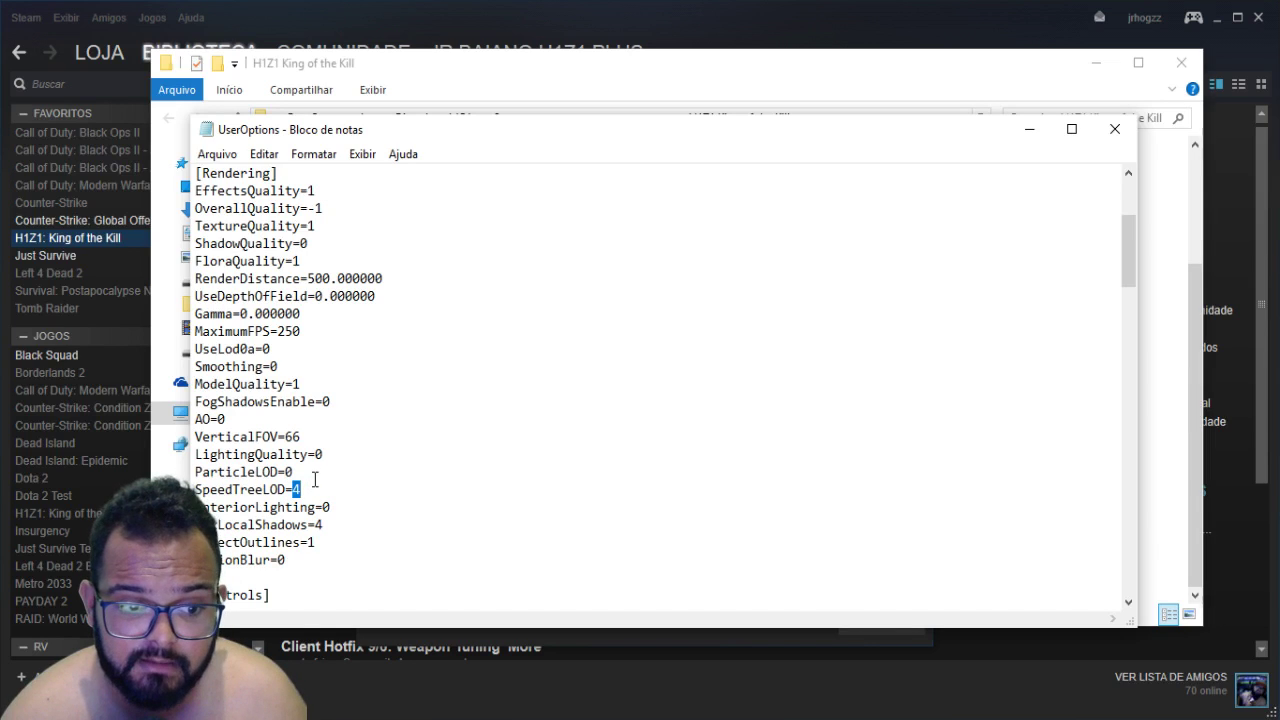
type("0")
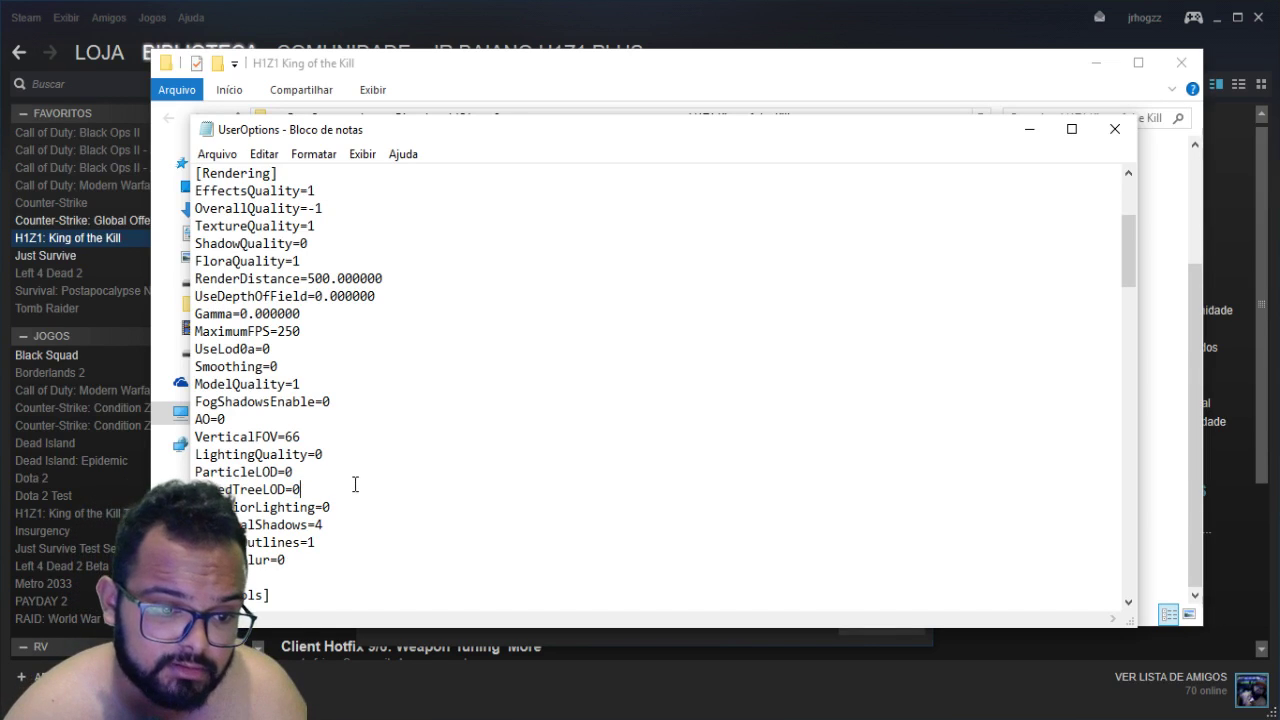
left_click(229, 156)
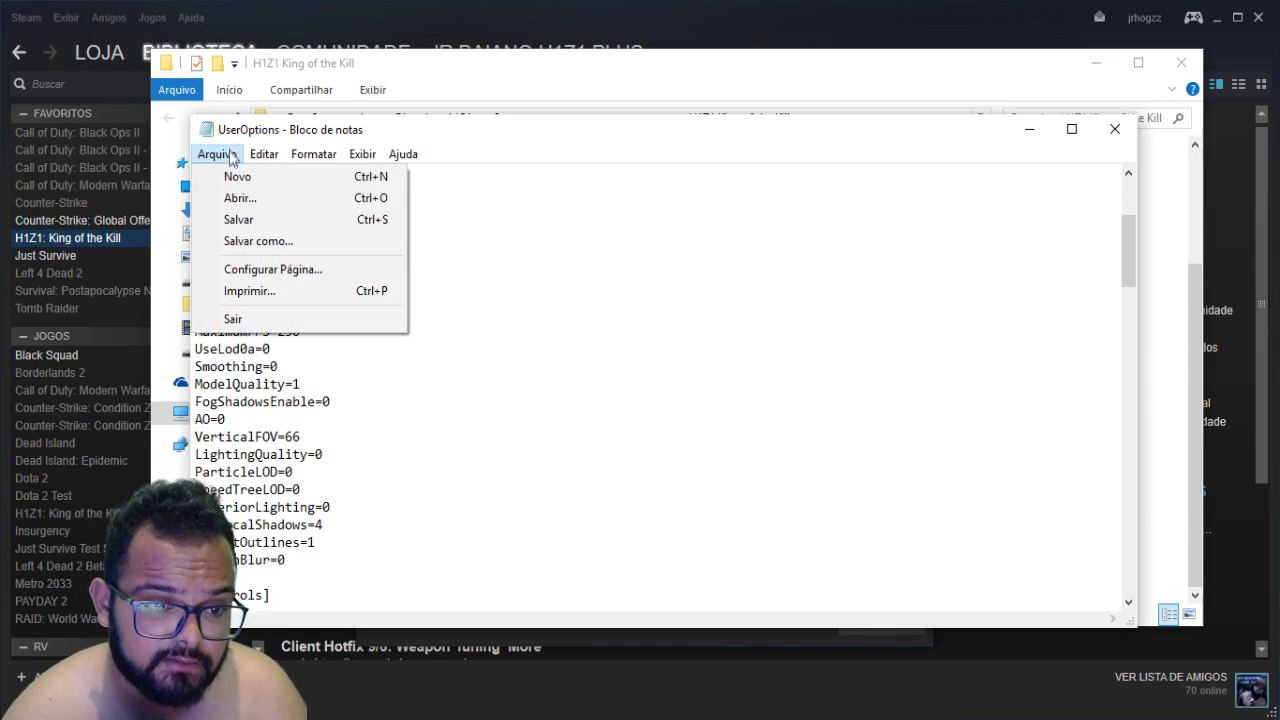
left_click(240, 219)
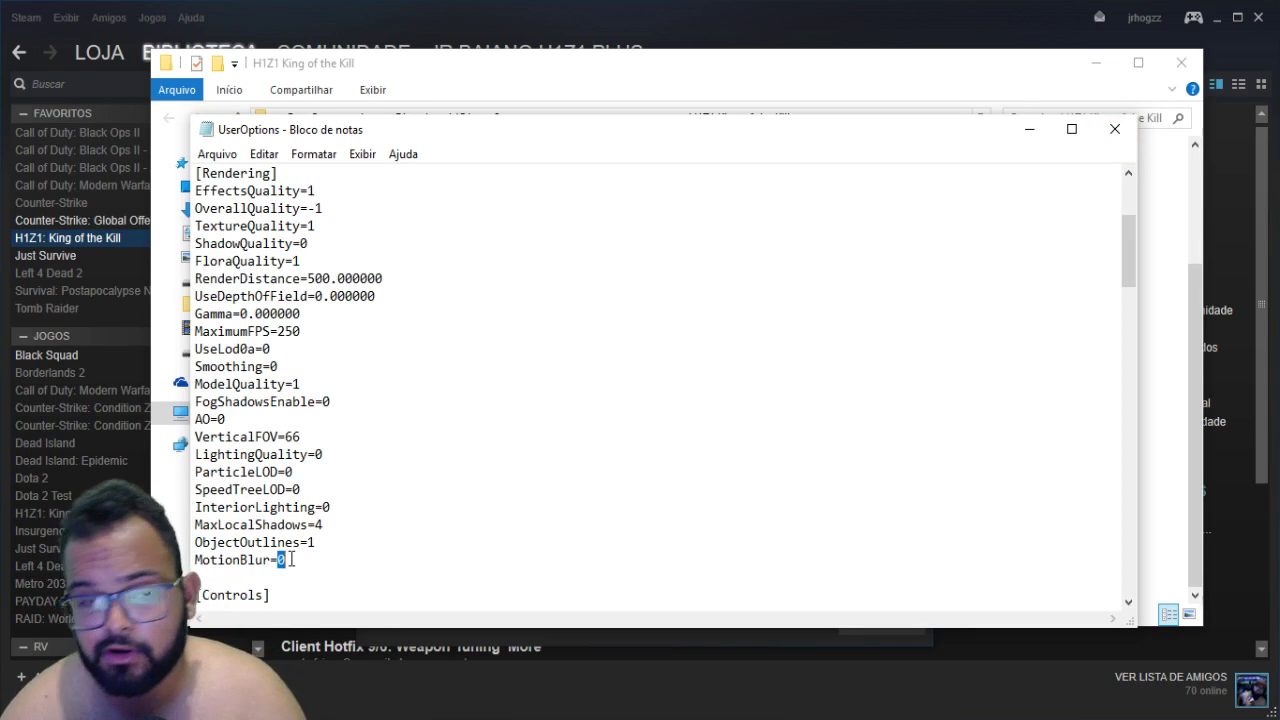
Close the H1Z1 King of the Kill folder window and the UserOptions file.
left_click(582, 443)
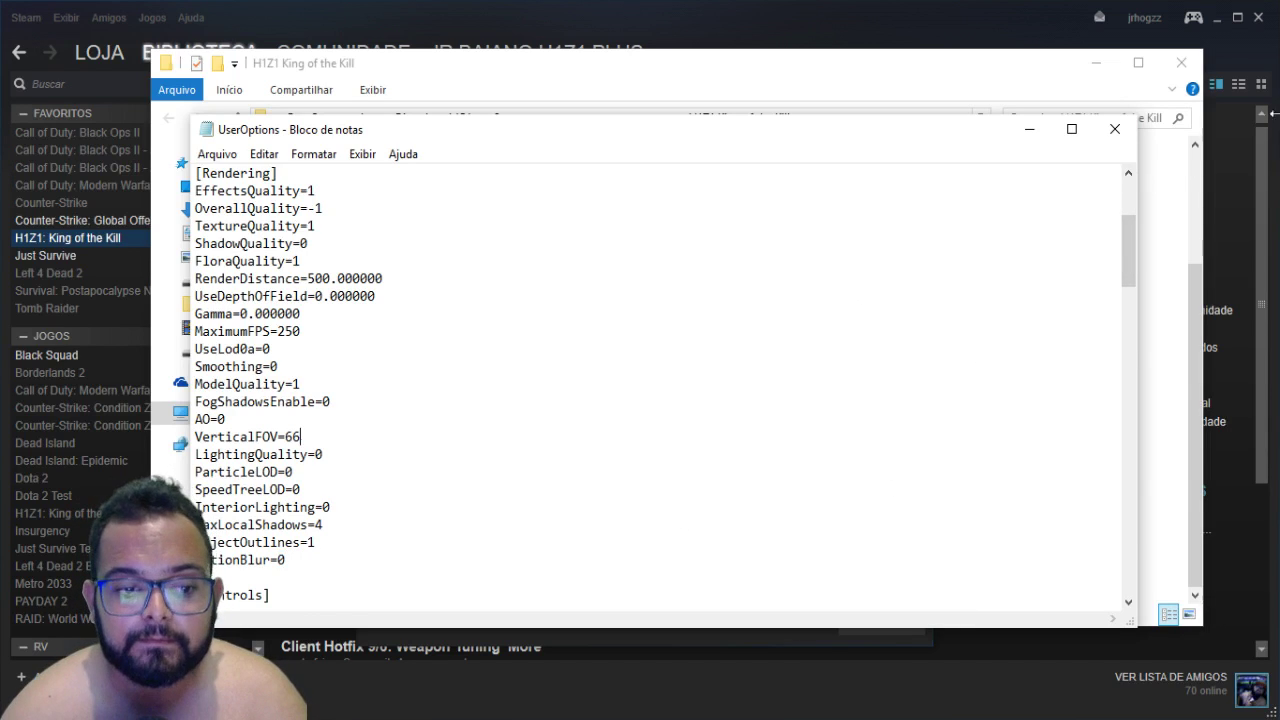
left_click(1181, 64)
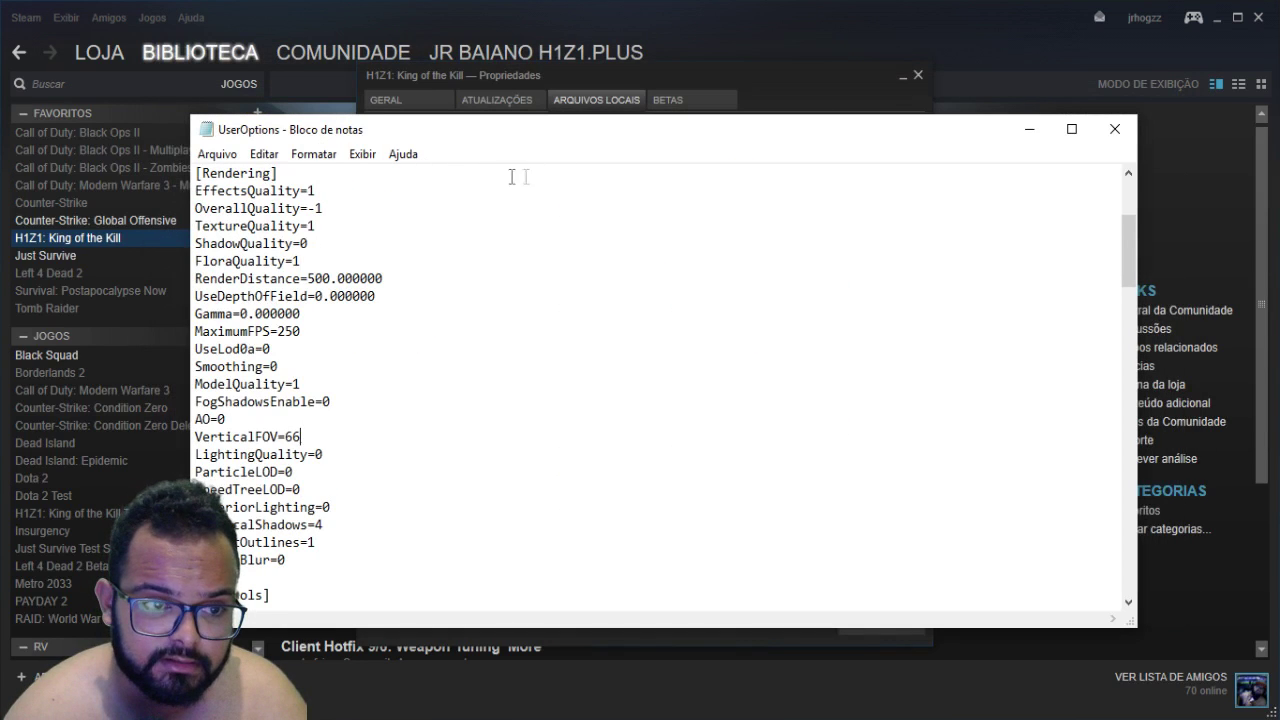
left_click(1114, 129)
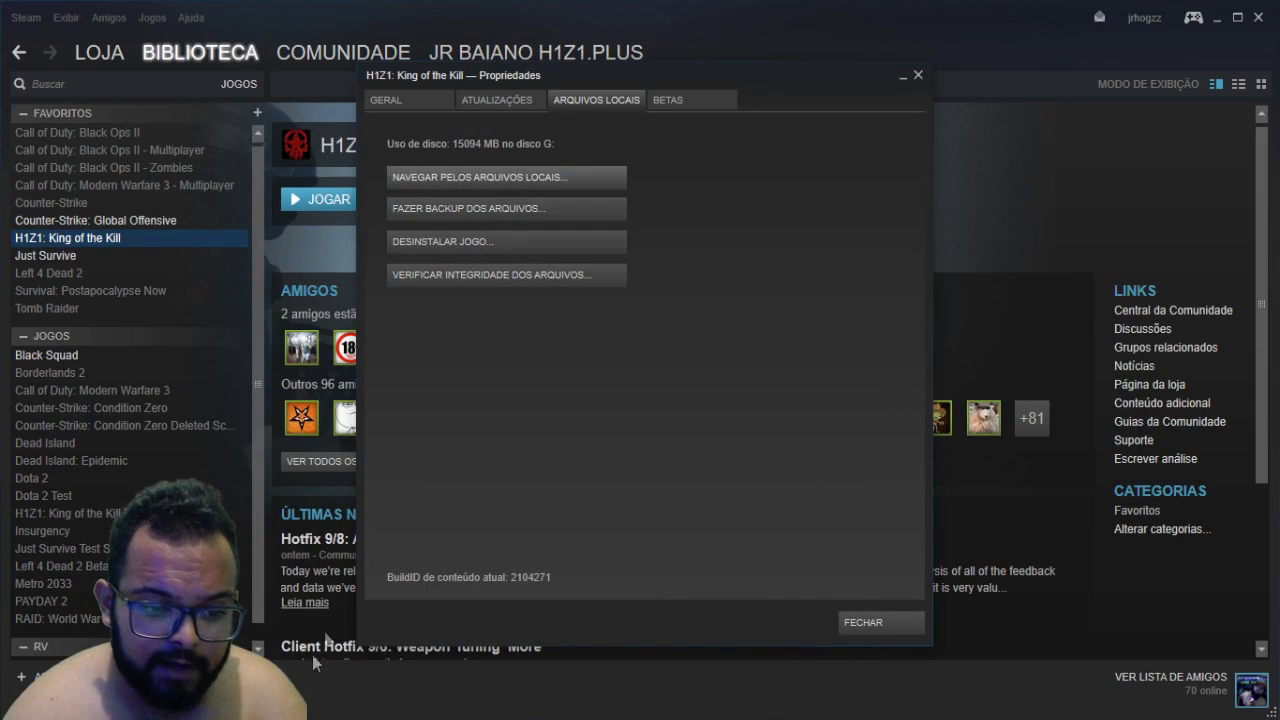
Reopen the game's local files folder, make the UserOptions file read-only, and close the folder.
left_click(514, 177)
scroll(344, 545, "down", 2)
right_click(379, 574)
left_click(418, 555)
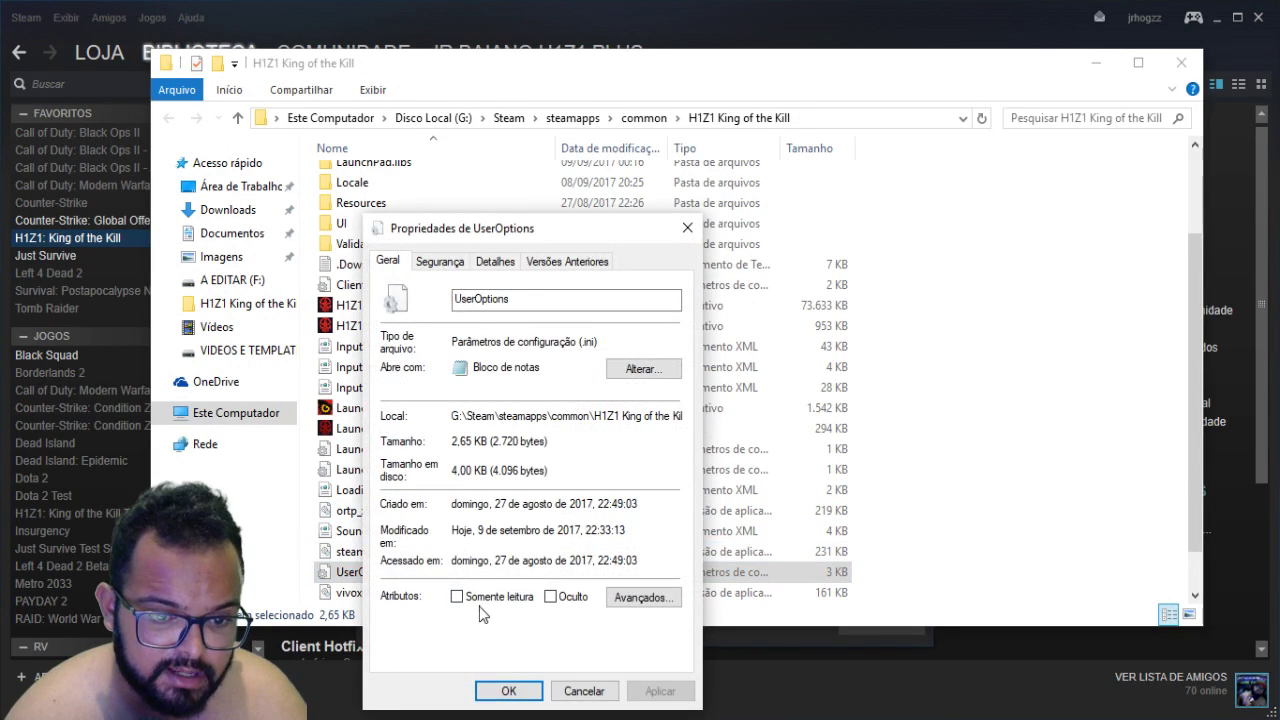
left_click(486, 599)
left_click(535, 688)
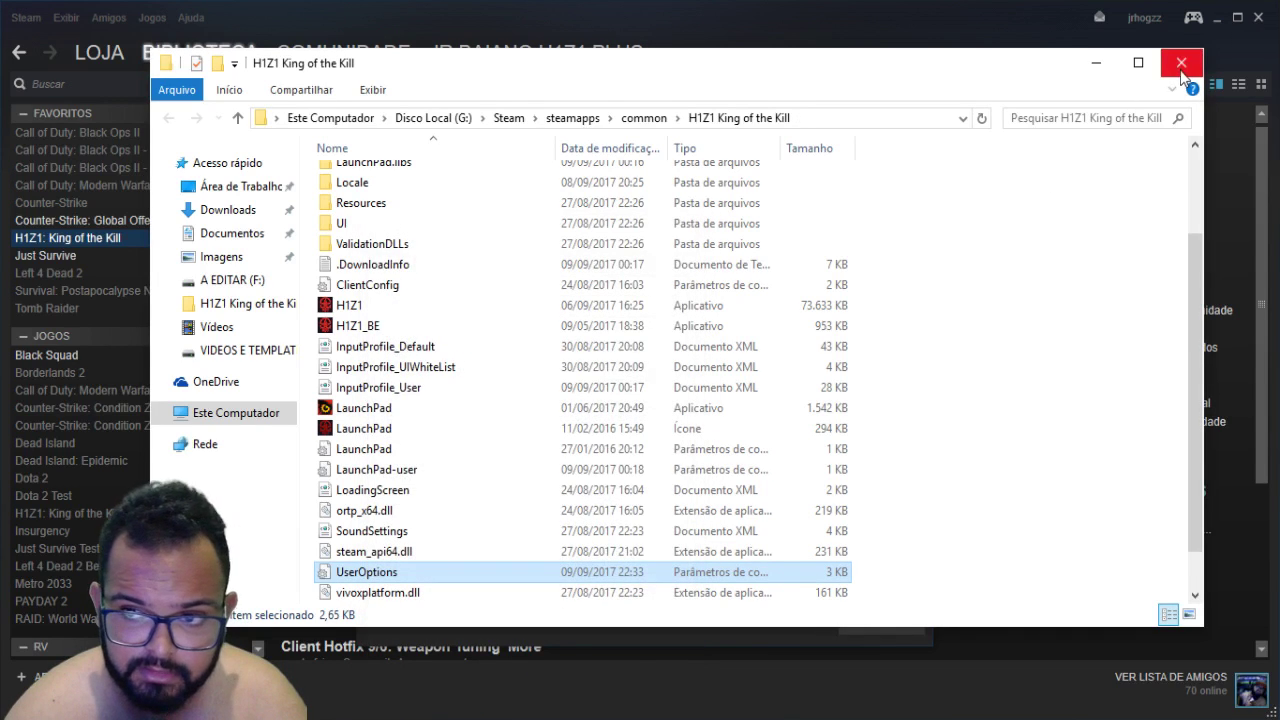
left_click(1182, 64)
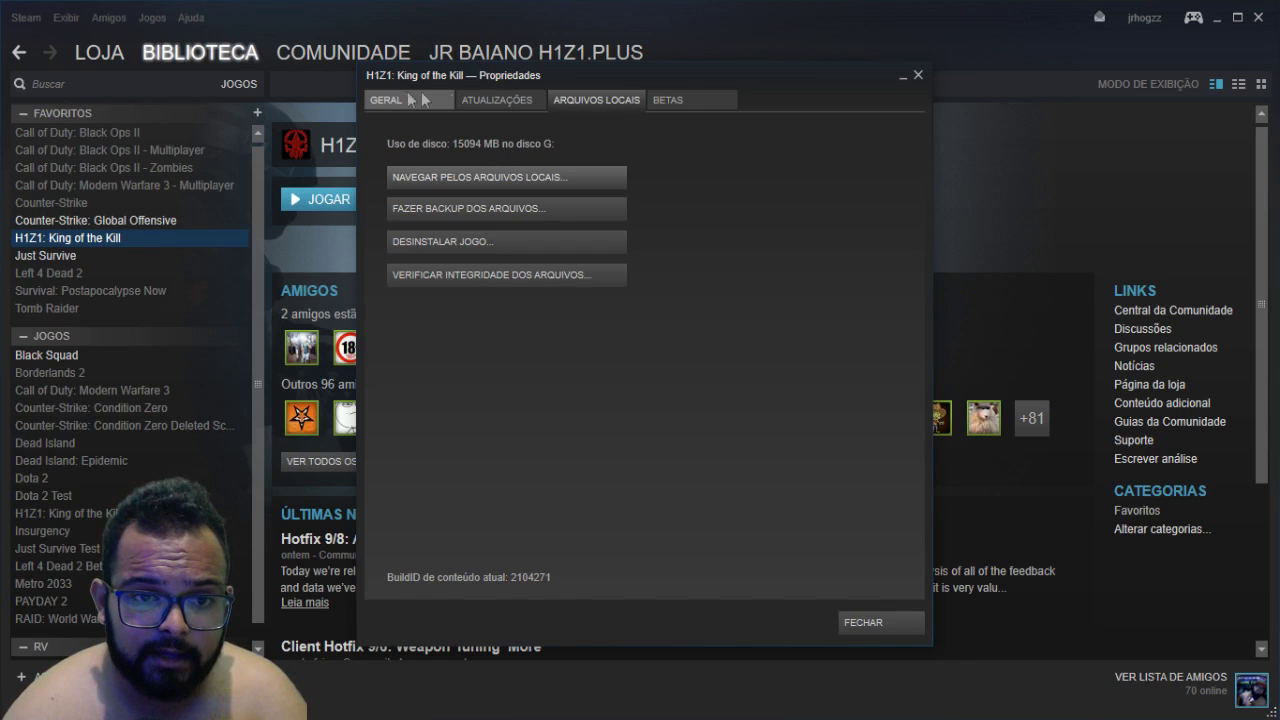
Reopen the H1Z1: King of the Kill properties and copy its full launch options line into a blank Notepad document.
left_click(917, 75)
right_click(151, 231)
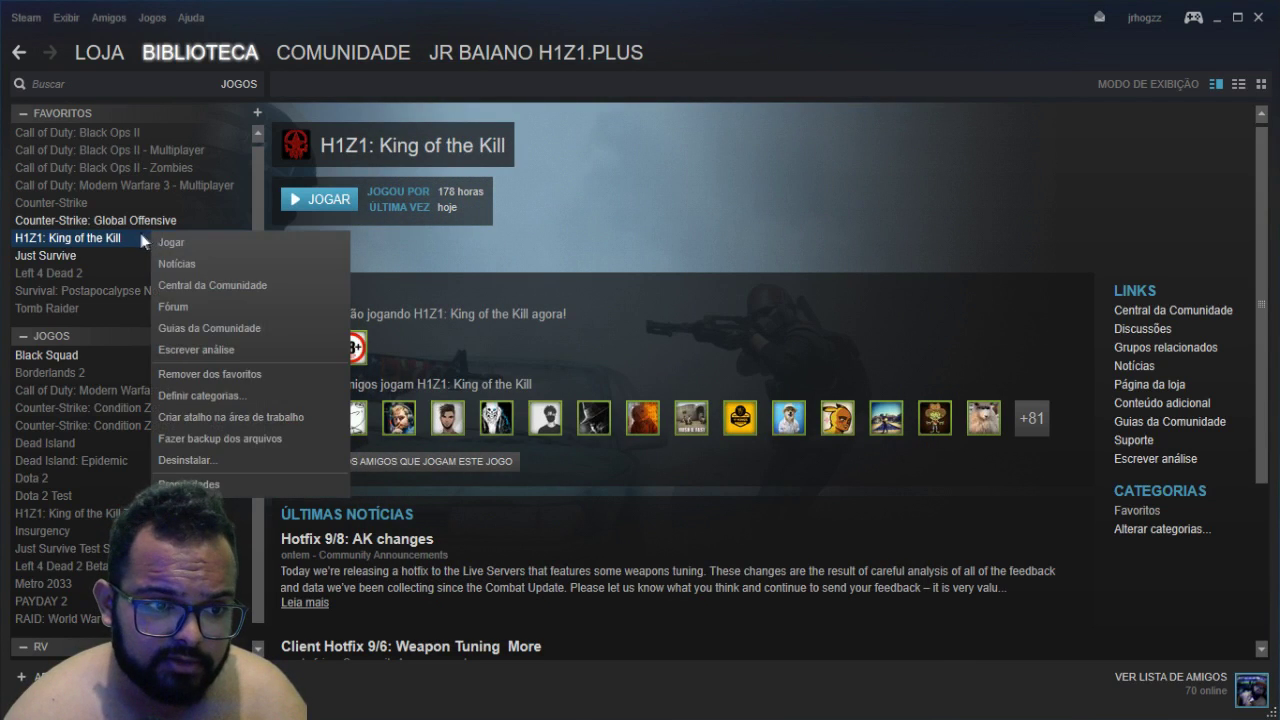
right_click(140, 234)
left_click(175, 486)
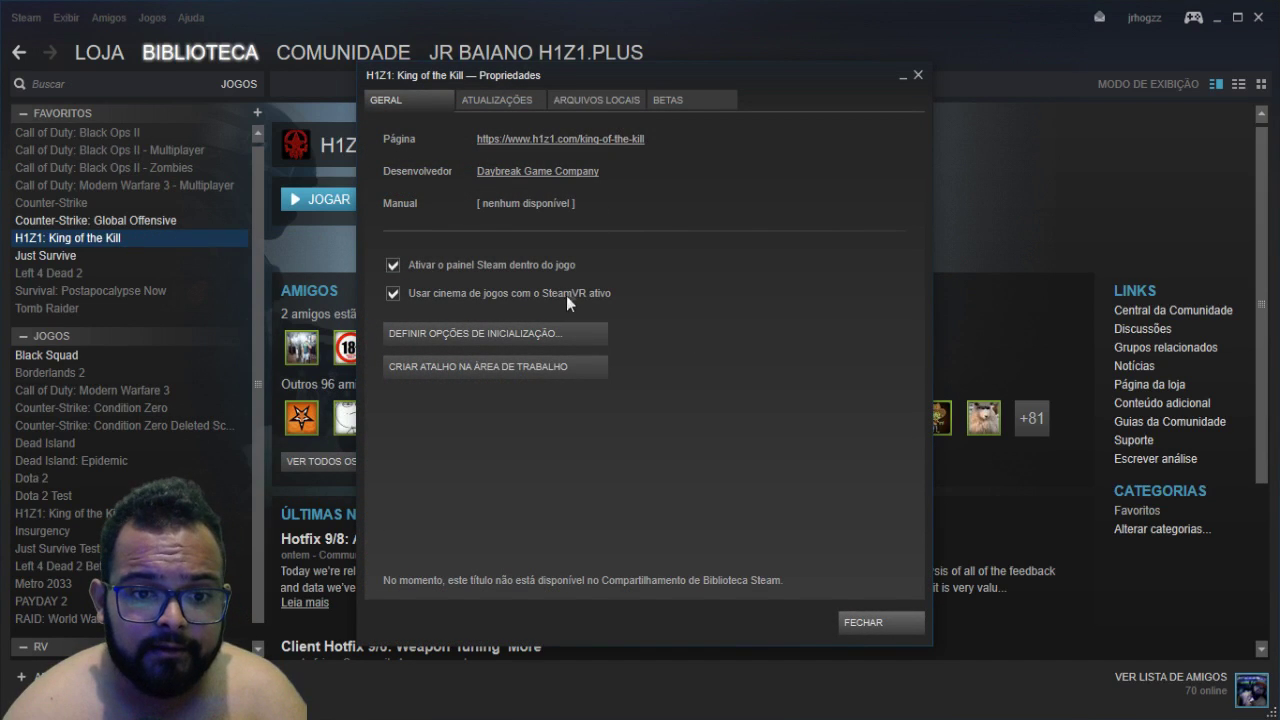
left_click(526, 335)
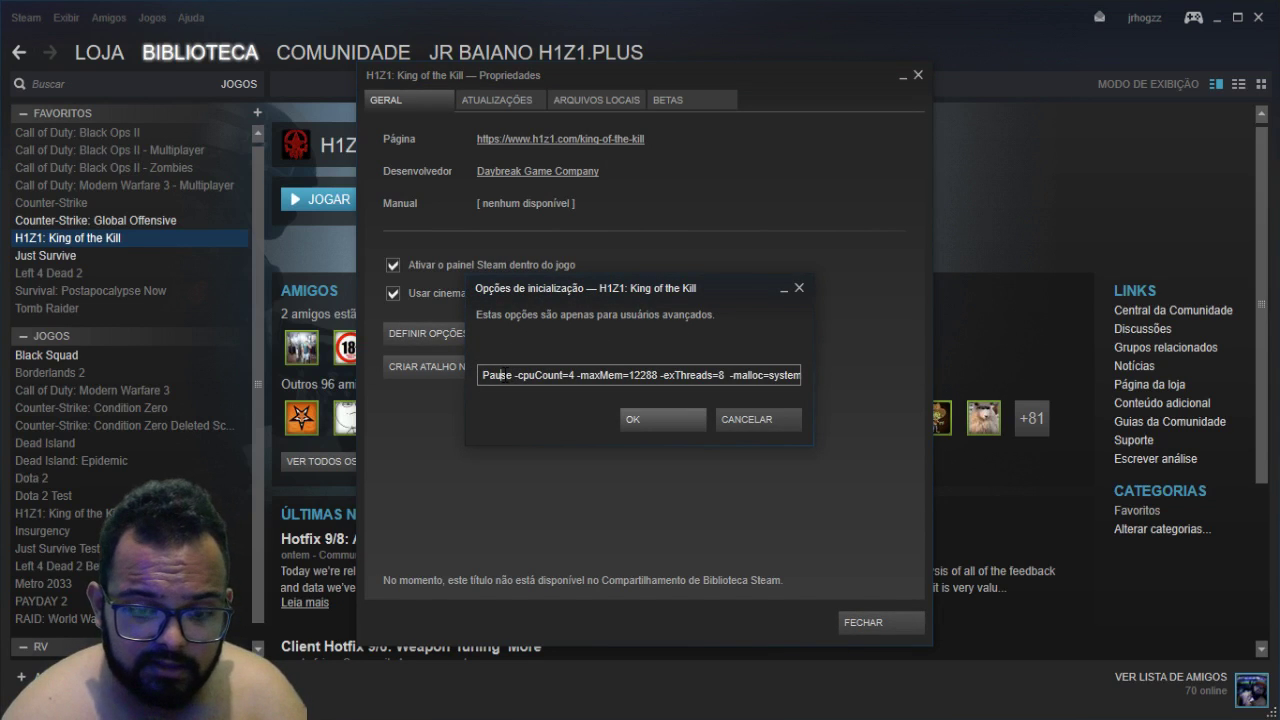
key("ctrl+a")
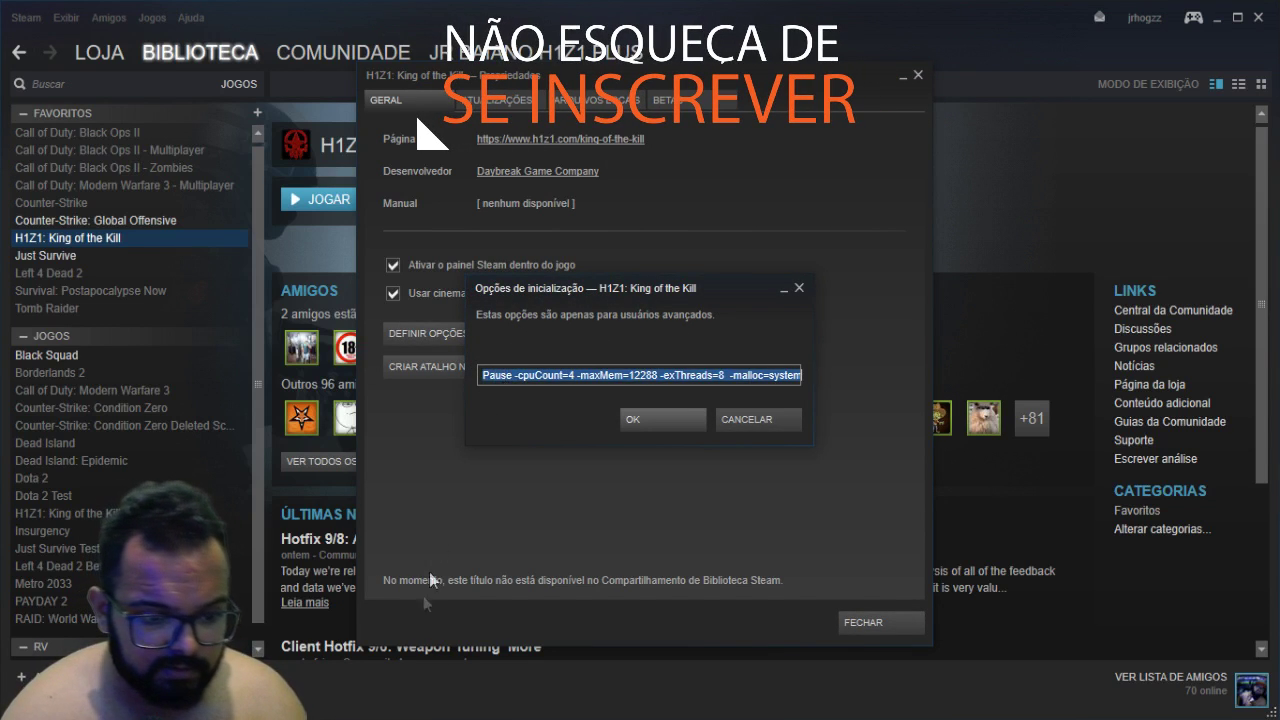
key("ctrl+v")
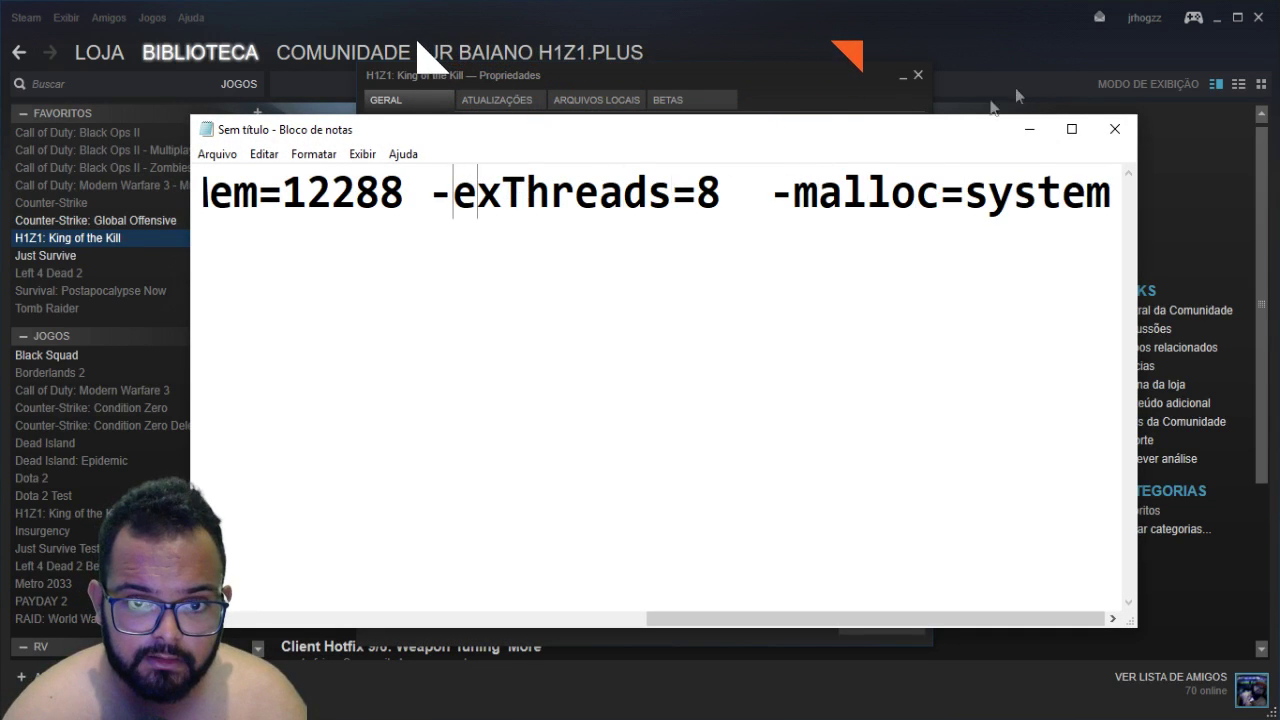
Maximize the Notepad window and highlight -nosplash and -cpuCount=4 while examining the beginning of the launch options line.
key("ctrl+Left")
key("ctrl+Left")
key("ctrl+Left")
key("ctrl+Left")
key("ctrl+Left")
key("ctrl+Left")
key("ctrl+Left")
key("ctrl+Left")
key("ctrl+Left")
key("ctrl+Left")
key("ctrl+Left")
left_click(1071, 129)
key("ctrl+Left")
key("ctrl+Left")
key("ctrl+Left")
key("ctrl+Left")
key("ctrl+Left")
key("ctrl+Left")
key("ctrl+Left")
key("ctrl+Left")
key("ctrl+Left")
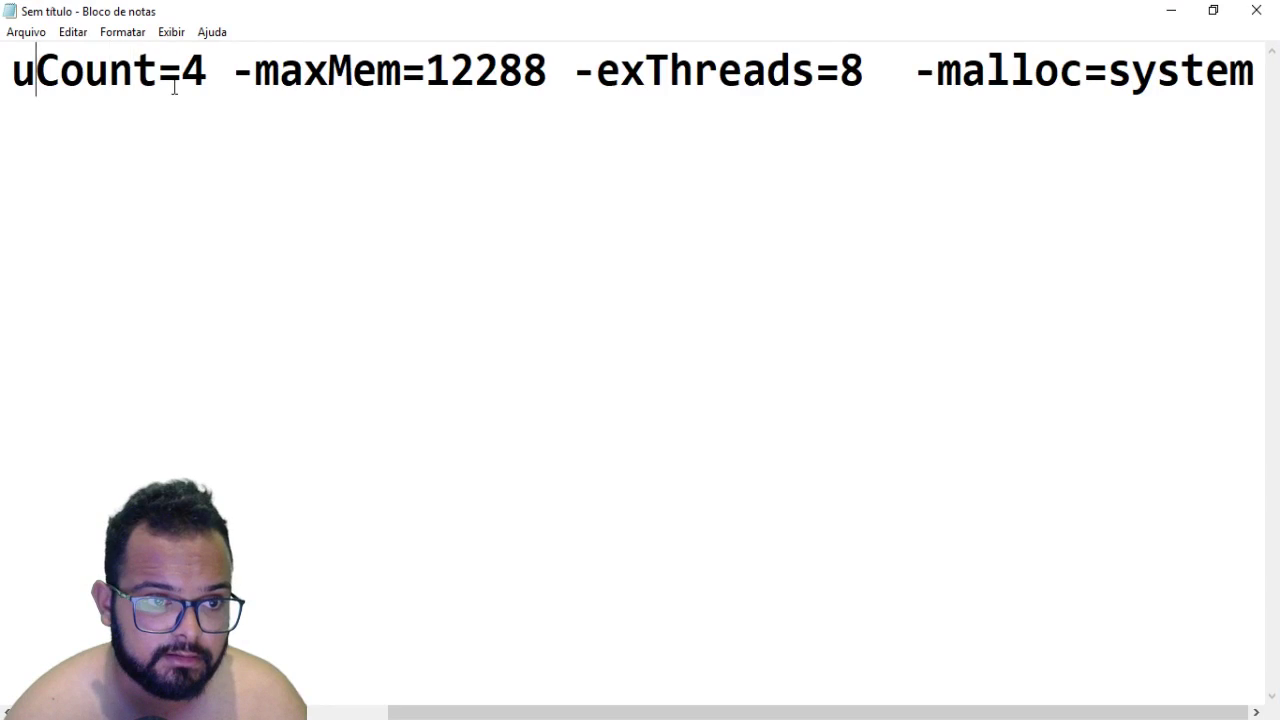
left_click_drag(21, 68, 233, 66)
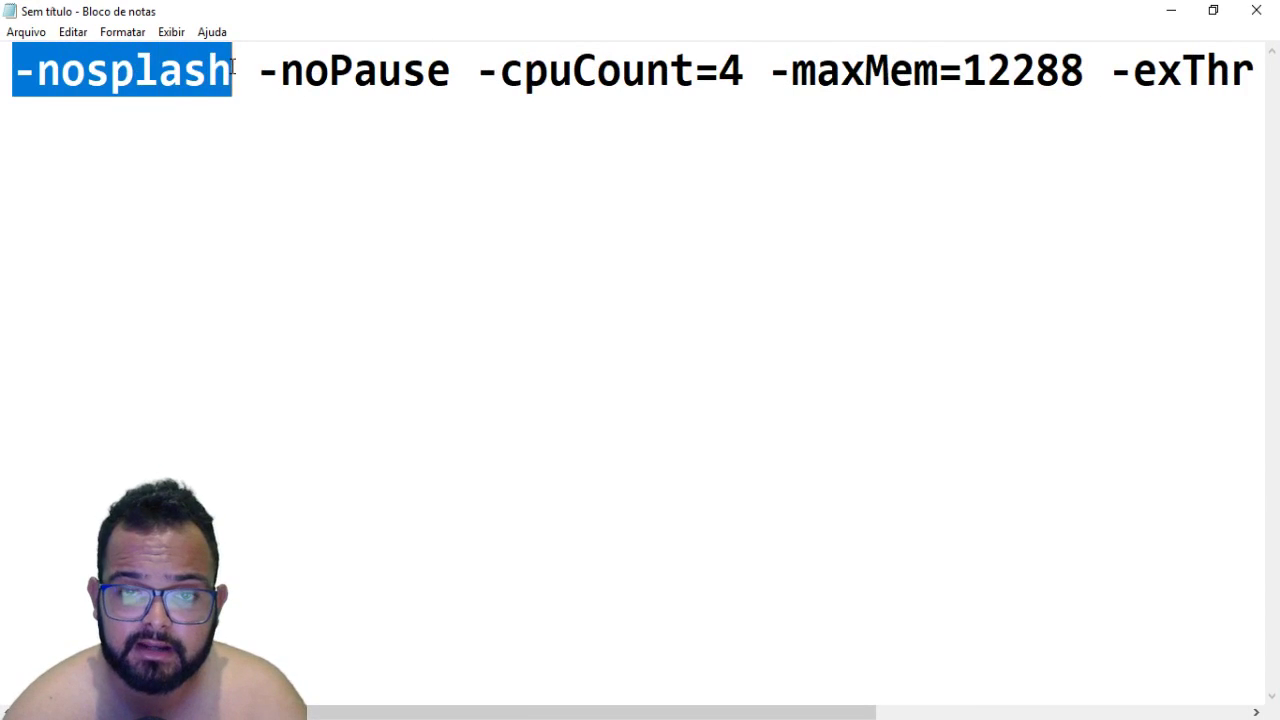
left_click_drag(267, 70, 744, 70)
Open Task Manager in detailed view, show the CPU performance data, and place its window clear of the launch options.
right_click(646, 719)
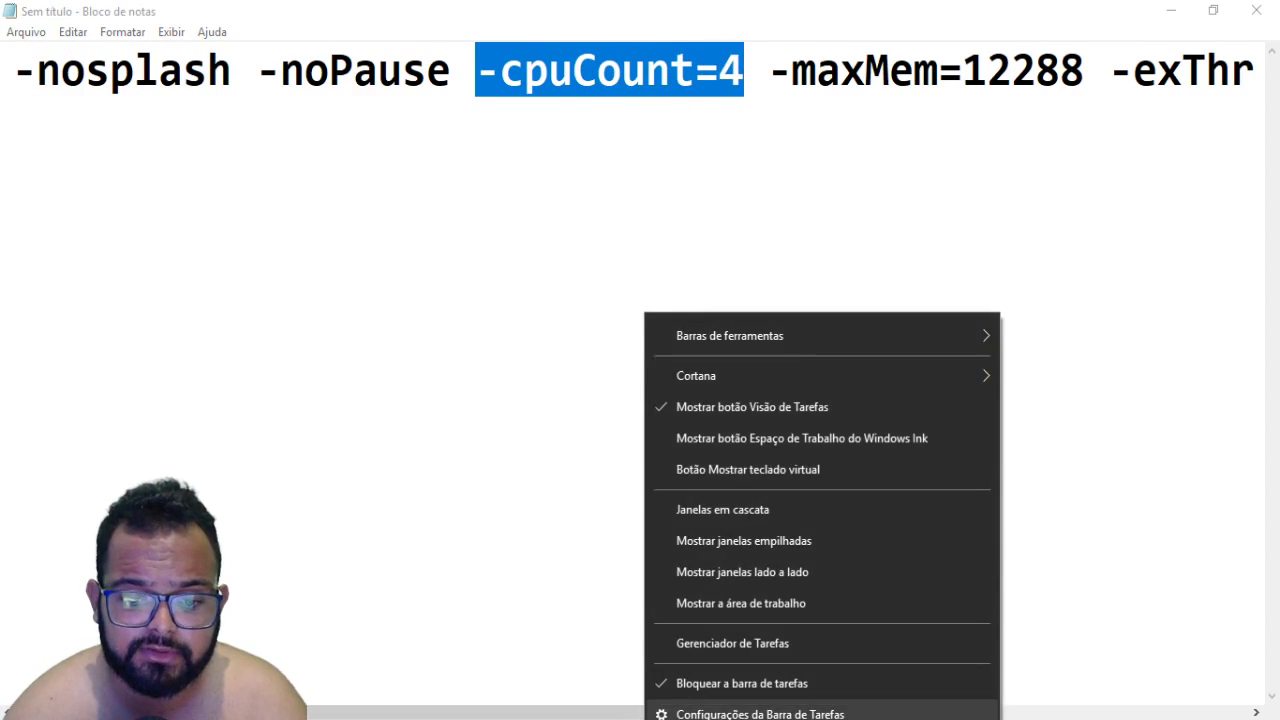
left_click(719, 643)
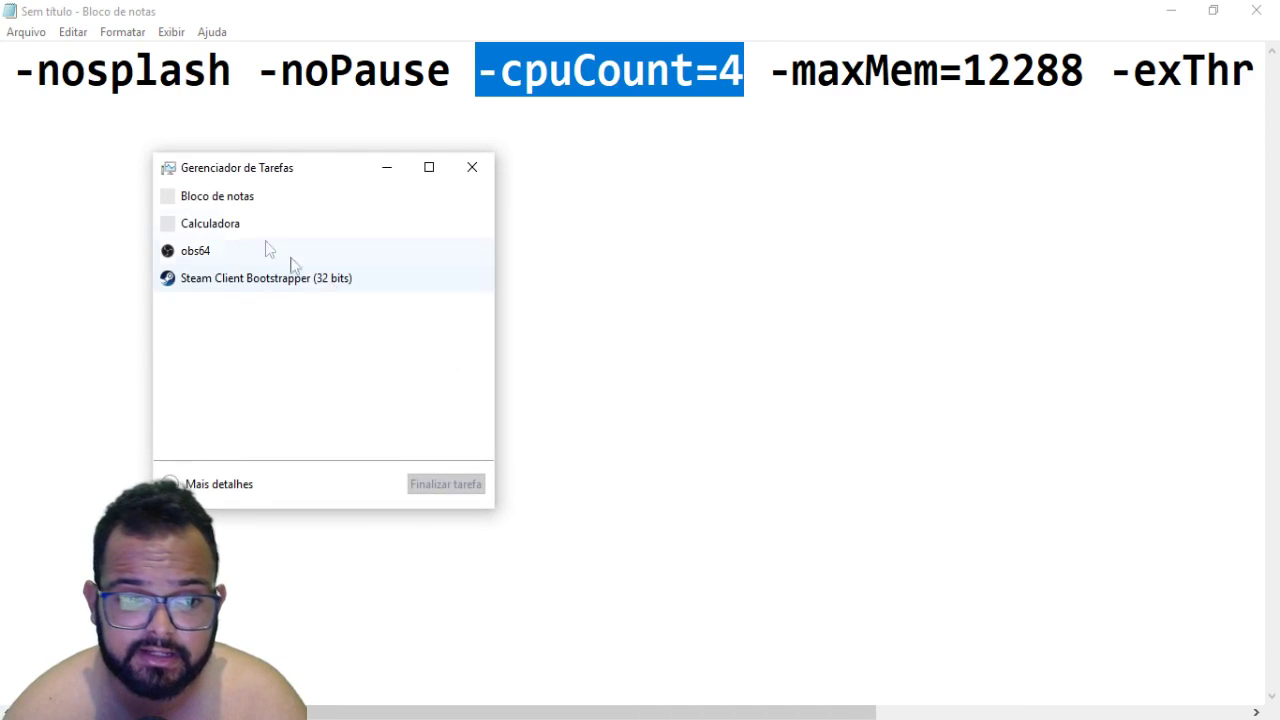
left_click(218, 484)
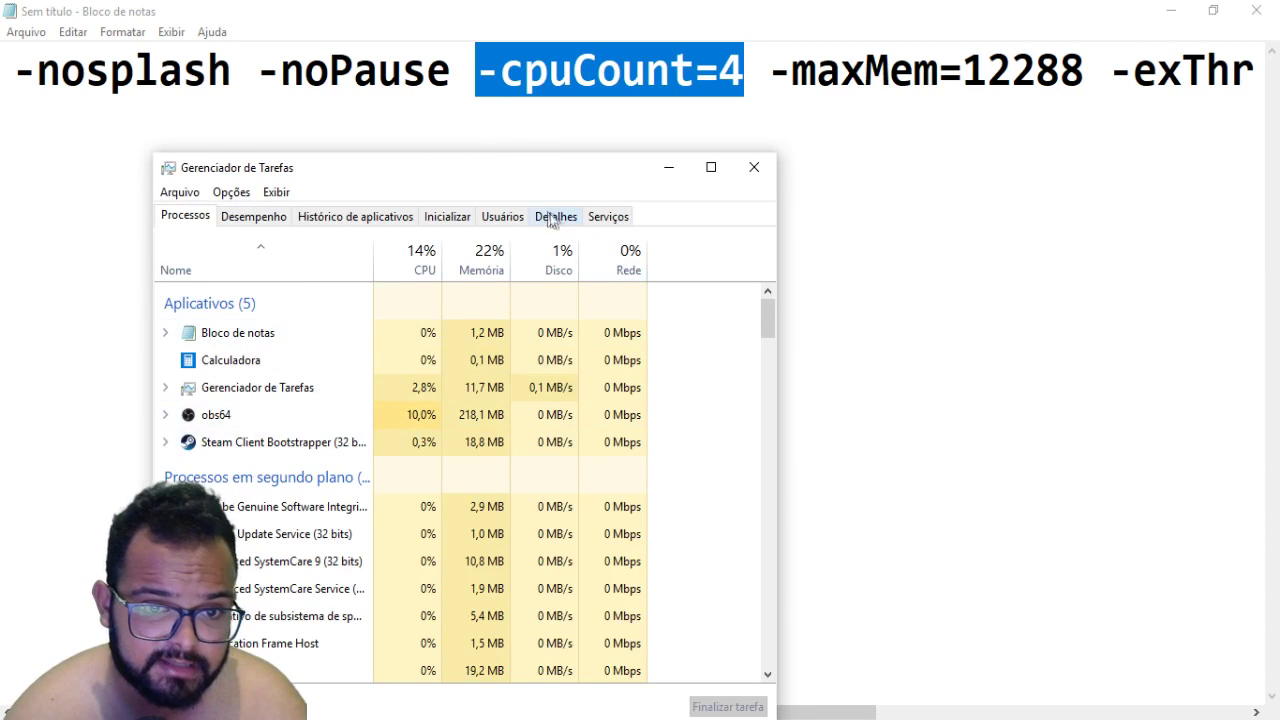
left_click_drag(520, 151, 789, 146)
left_click(255, 205)
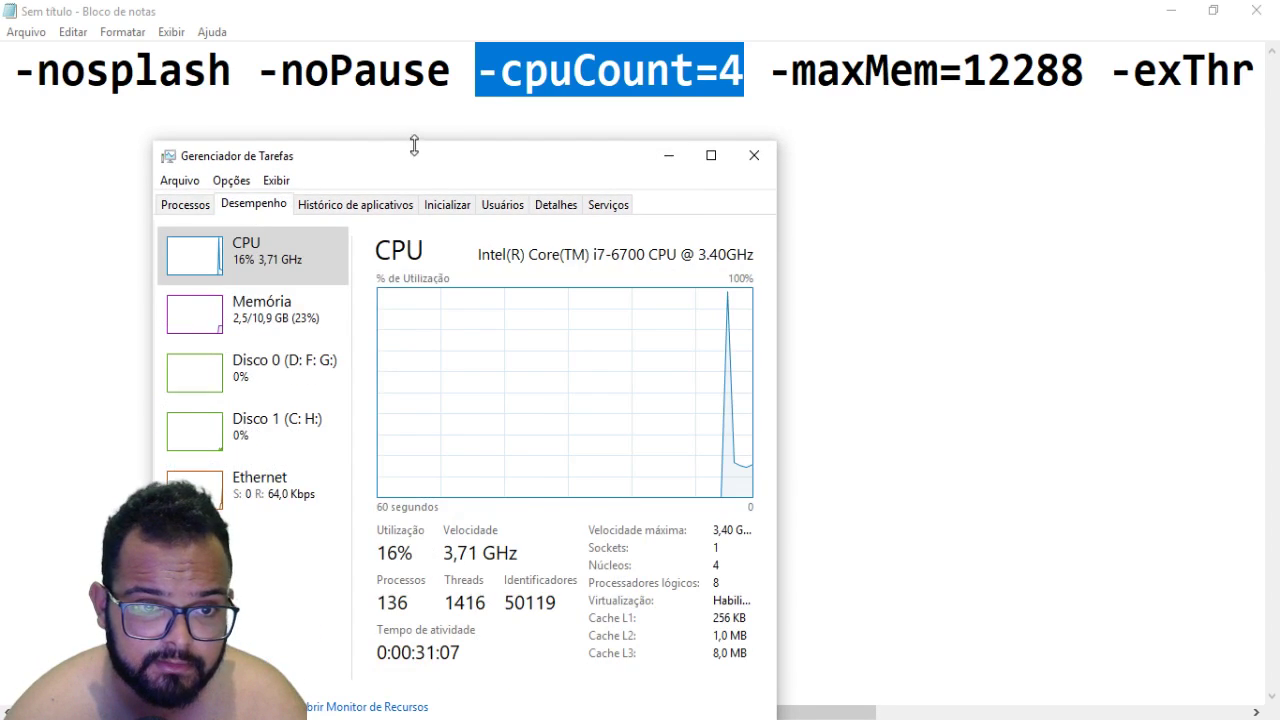
left_click_drag(563, 140, 954, 119)
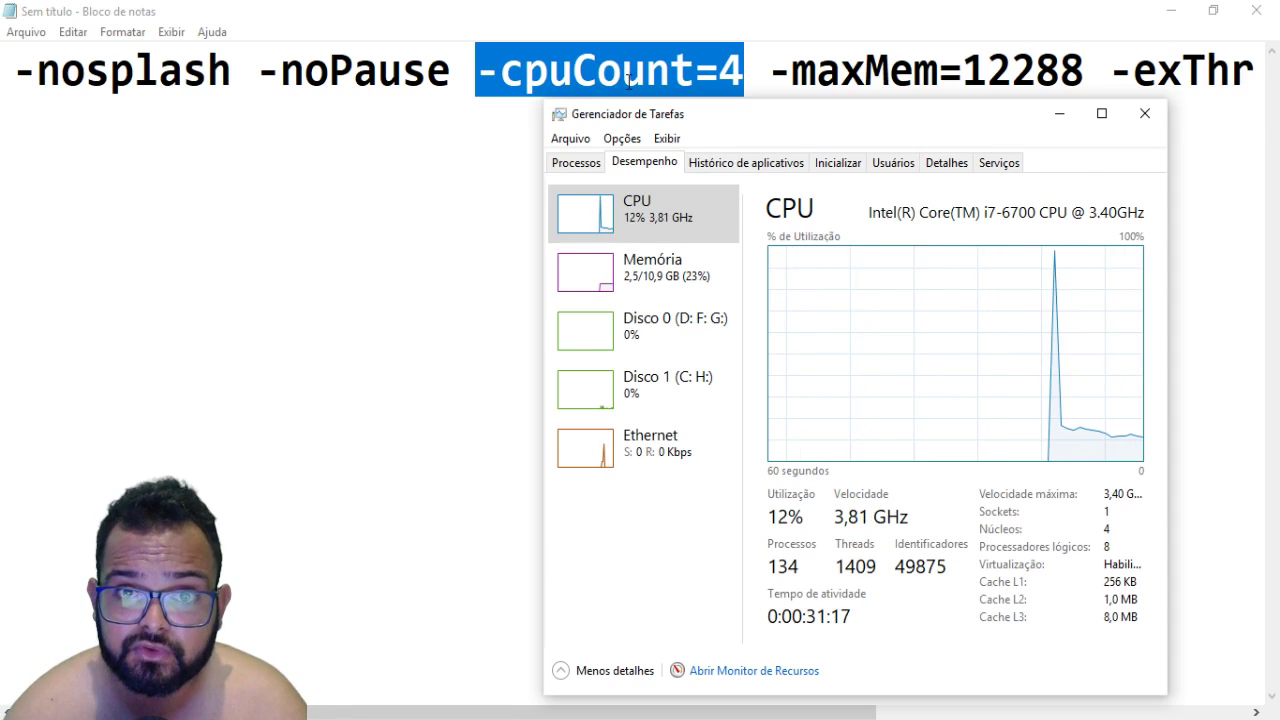
Return to Notepad, highlight the -cpuCount value, and examine the remaining launch options through -malloc=system.
left_click(749, 74)
left_click_drag(746, 72, 727, 70)
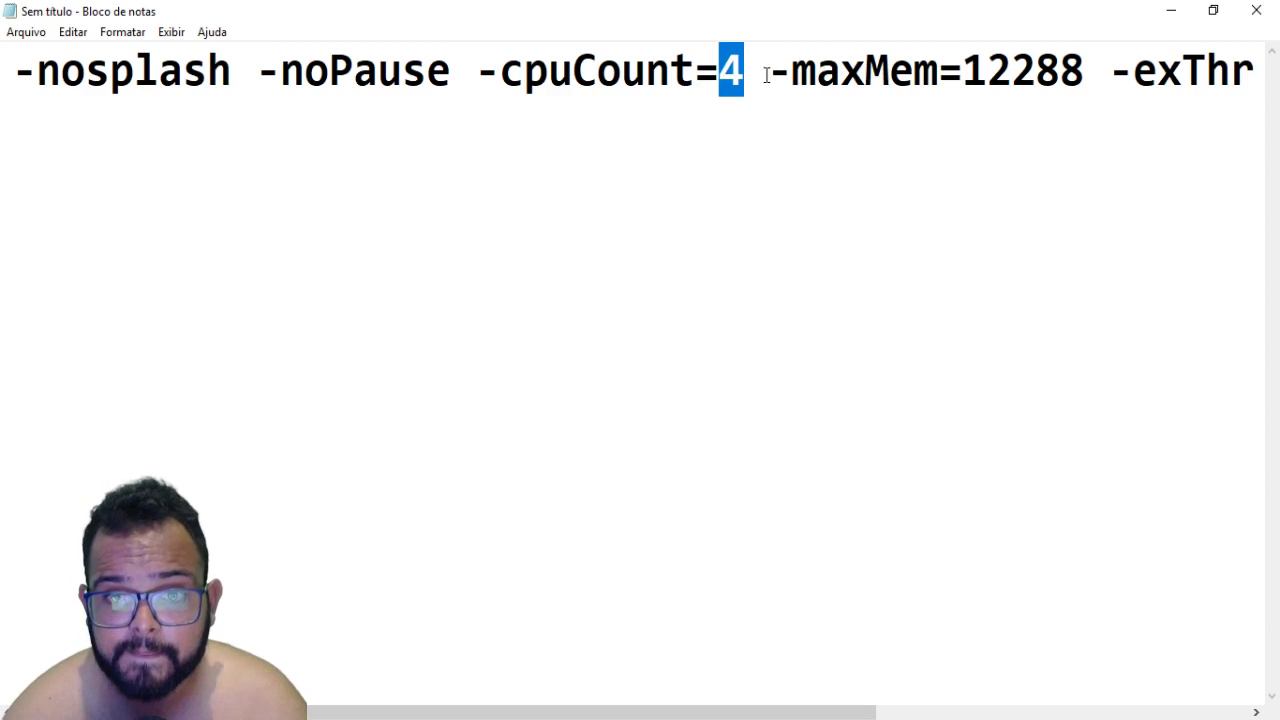
left_click(767, 74)
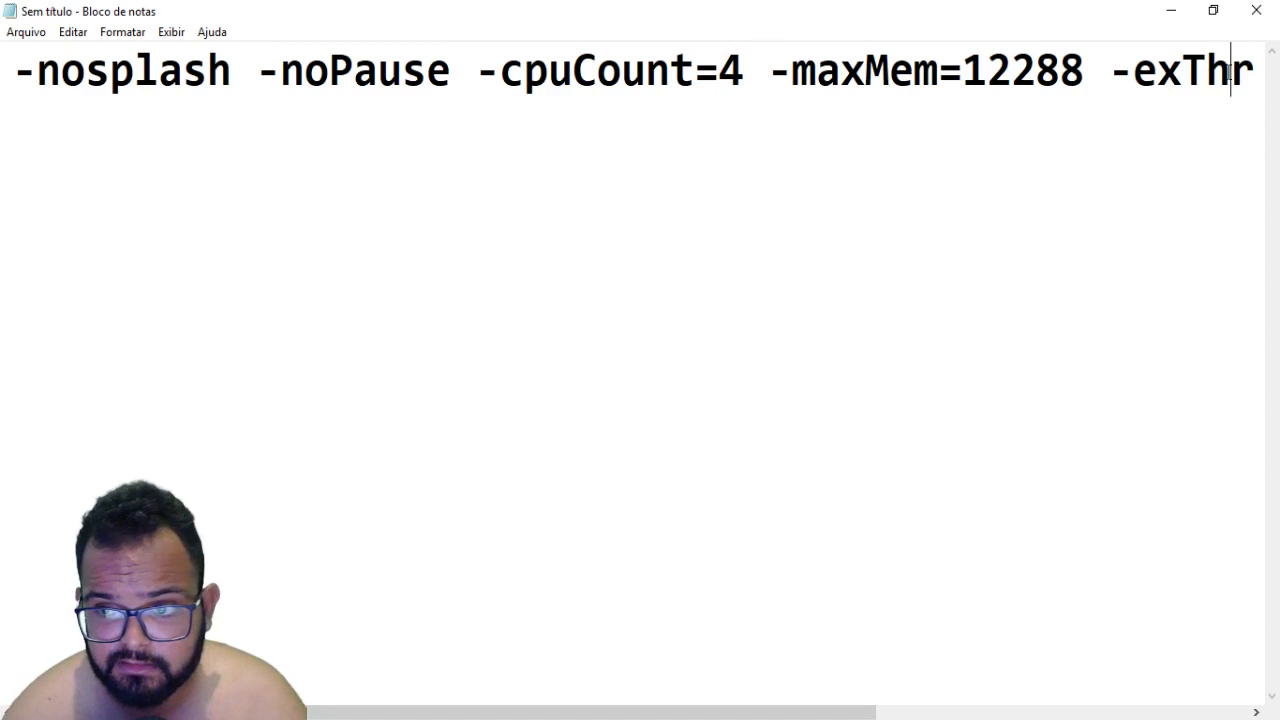
key("Right")
key("Right")
key("Right")
key("Right")
key("Right")
key("Right")
key("Right")
key("Right")
key("Right")
key("Right")
key("Right")
key("Right")
key("Right")
key("Right")
key("Right")
key("Right")
key("Right")
key("Right")
key("Right")
key("Right")
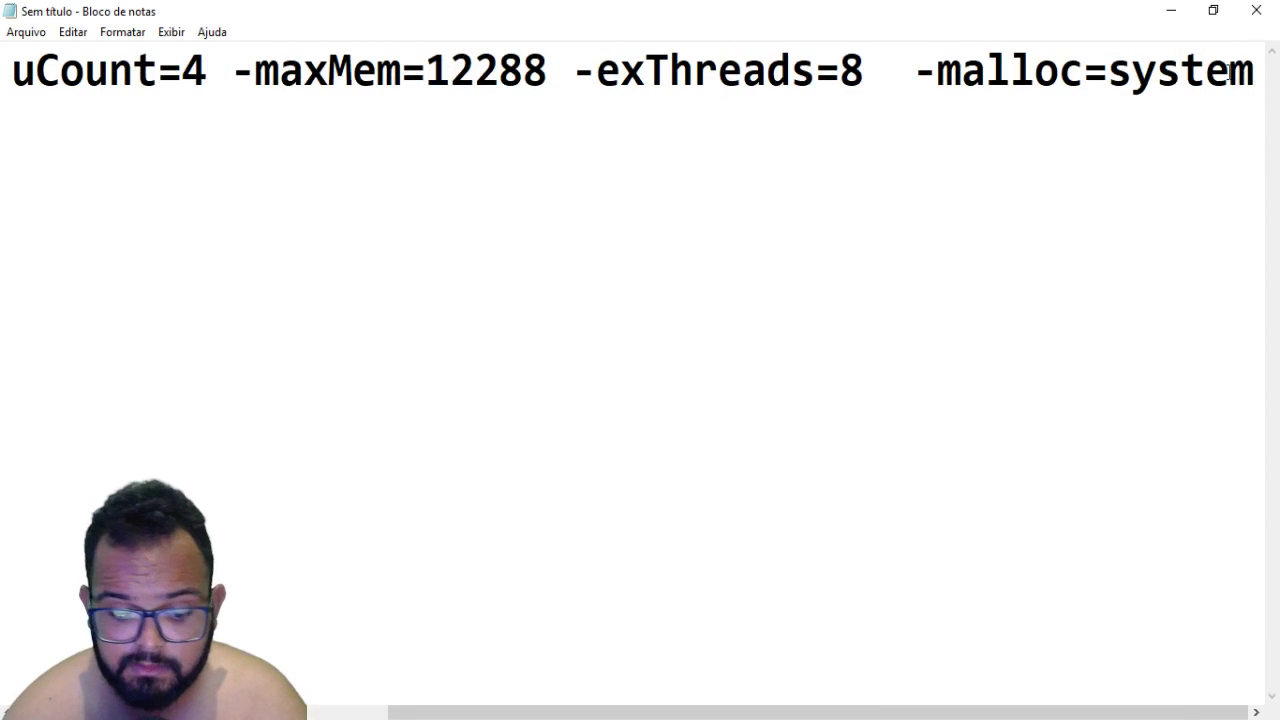
Write 1024mb on a separate line below the launch options.
key("Return")
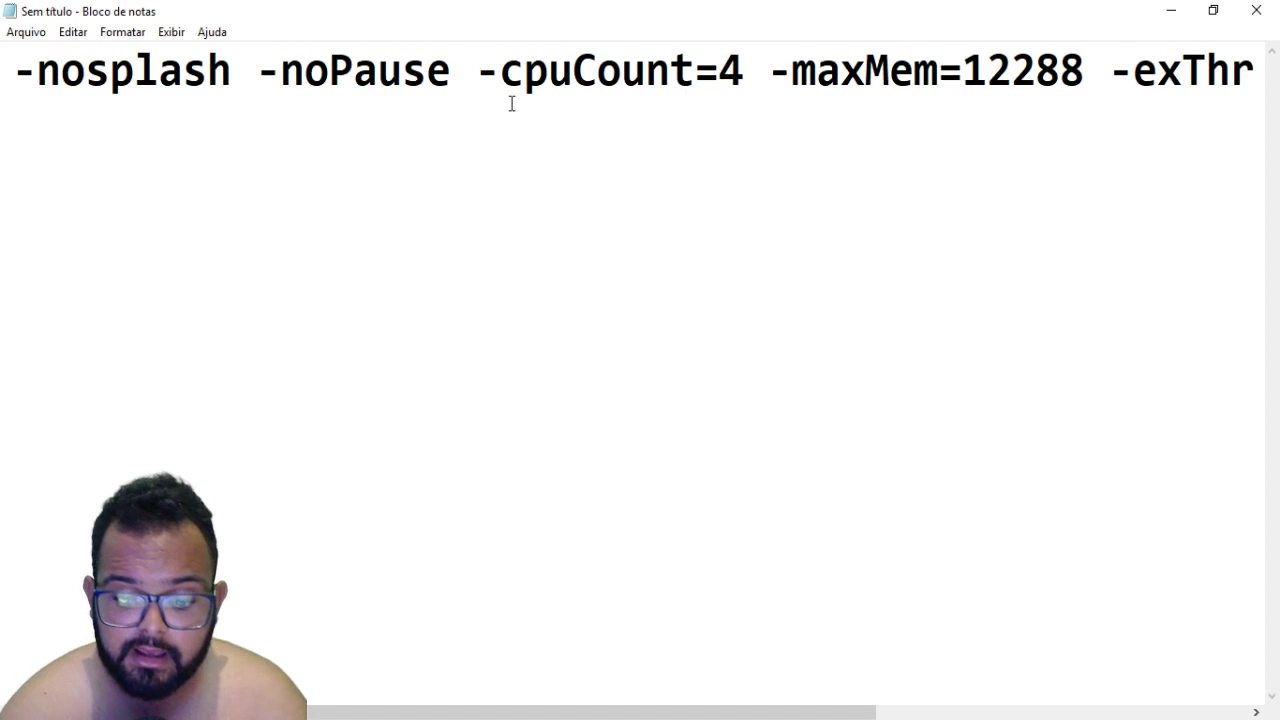
type("1024")
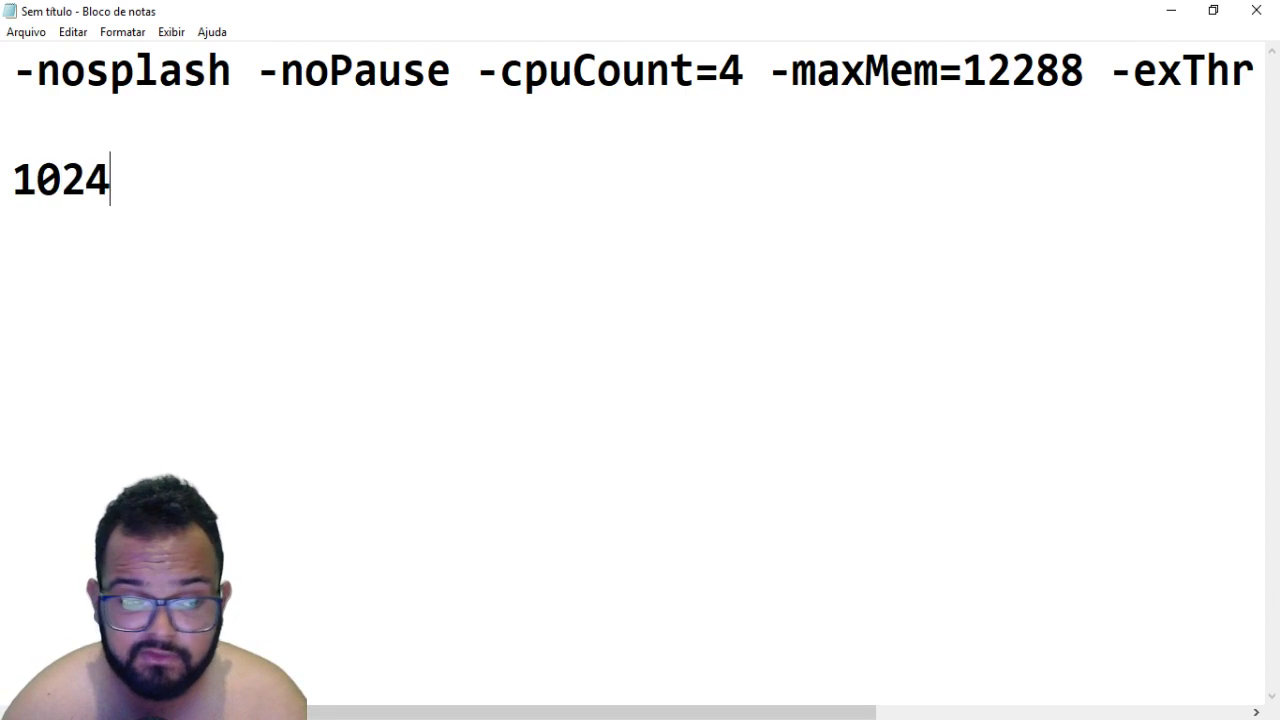
type("mb")
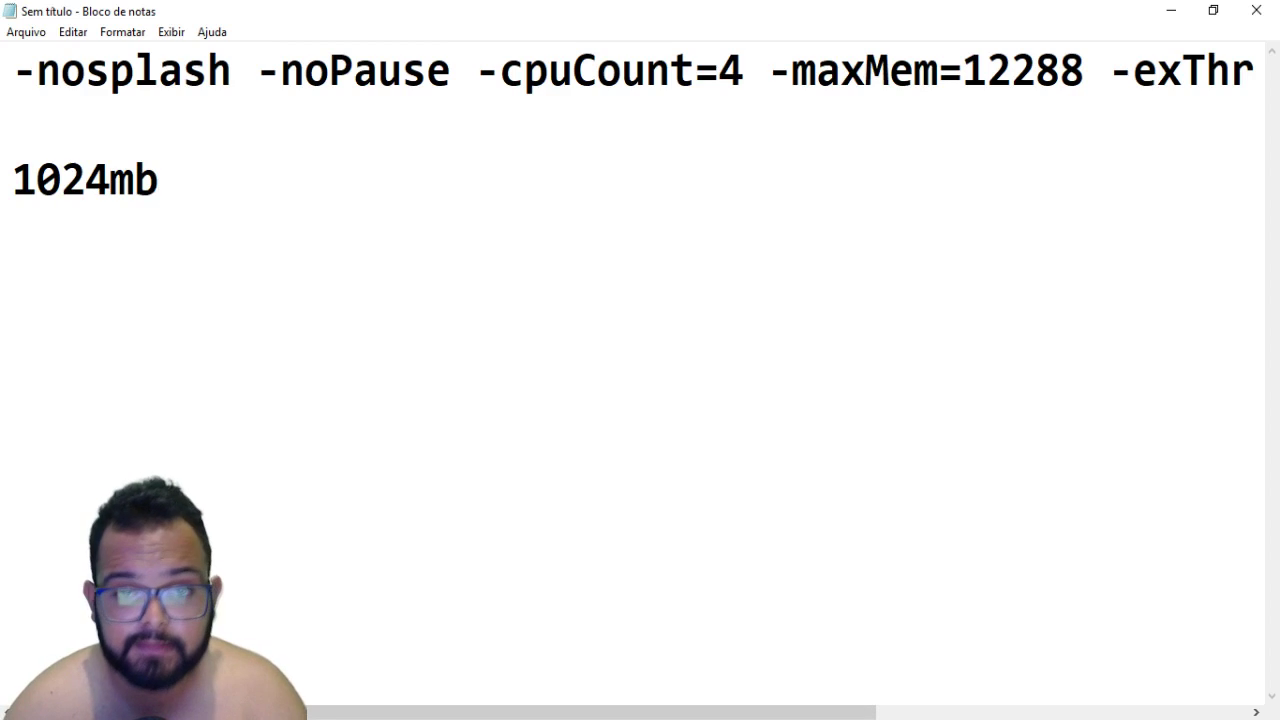
Switch to Calculator, move it clear of the note, and calculate 1024*8.
key("alt+Tab")
key("alt+Tab")
key("alt+Tab")
key("alt+Tab")
key("alt+Tab")
key("alt+Tab")
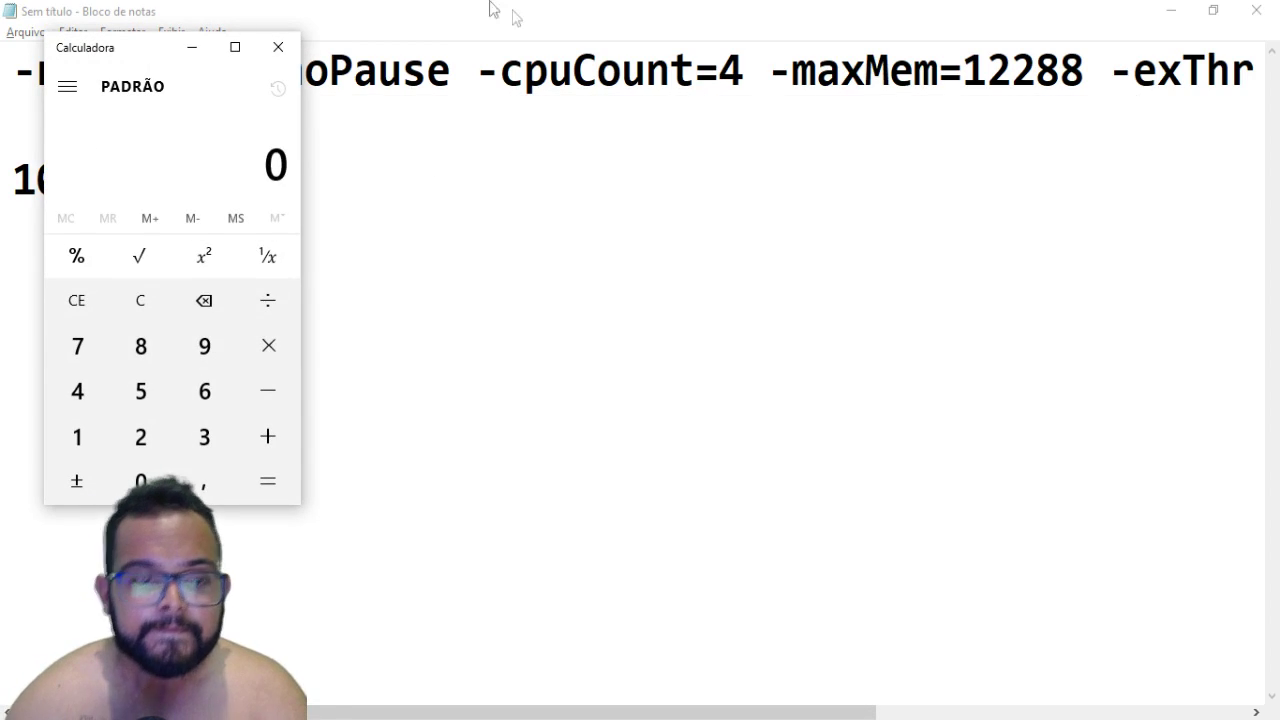
left_click_drag(86, 57, 459, 134)
type("1024*8")
key("Return")
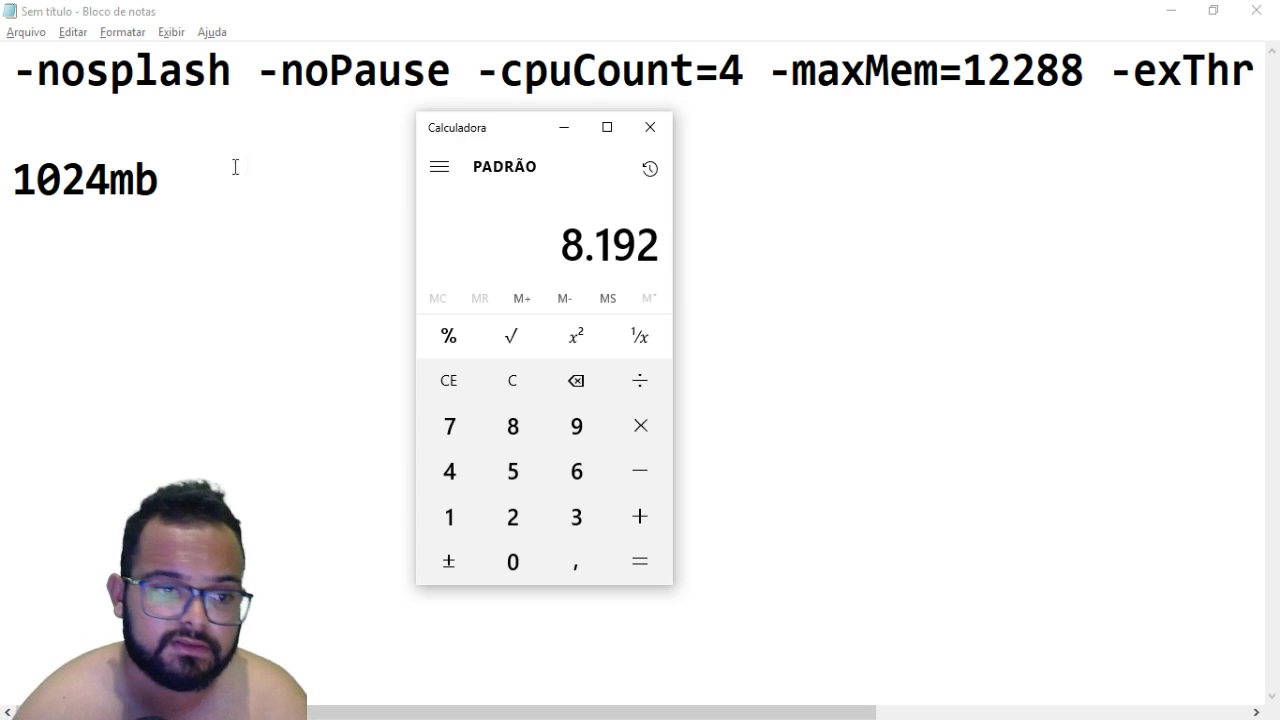
Replace the mb unit in the Notepad memory note so that it reads 1024x12.
left_click_drag(167, 178, 112, 184)
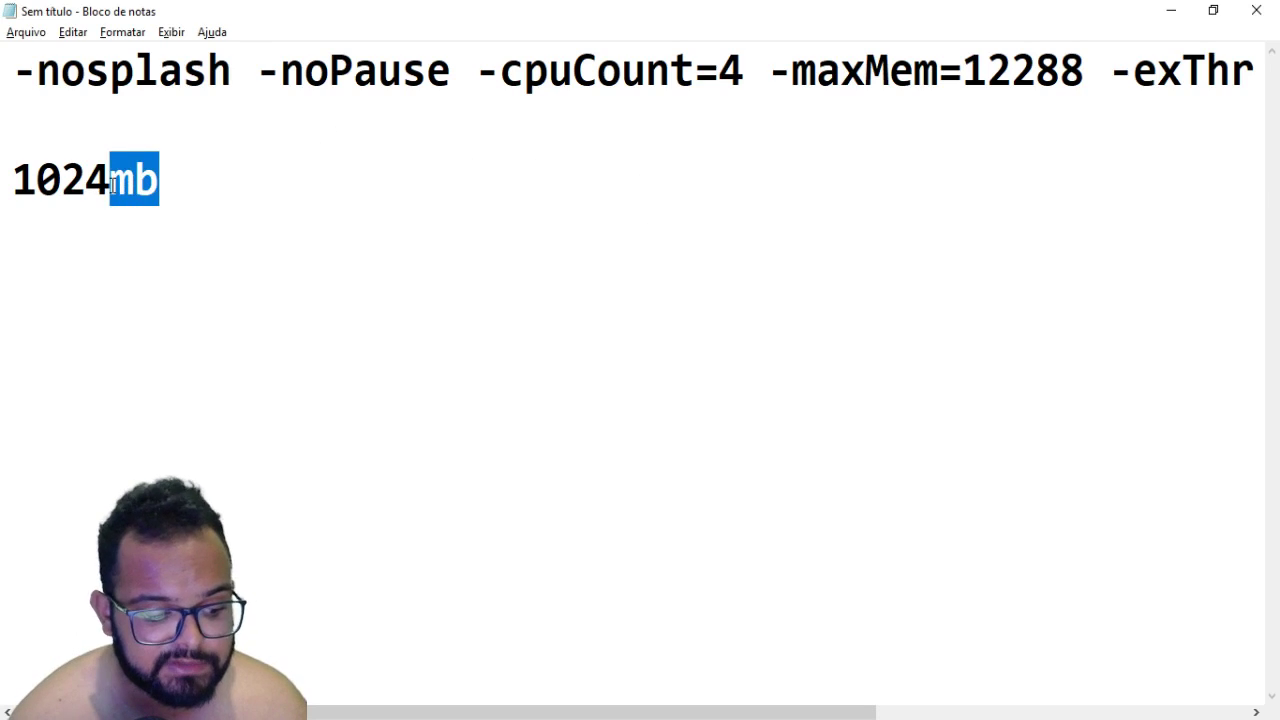
type("x8")
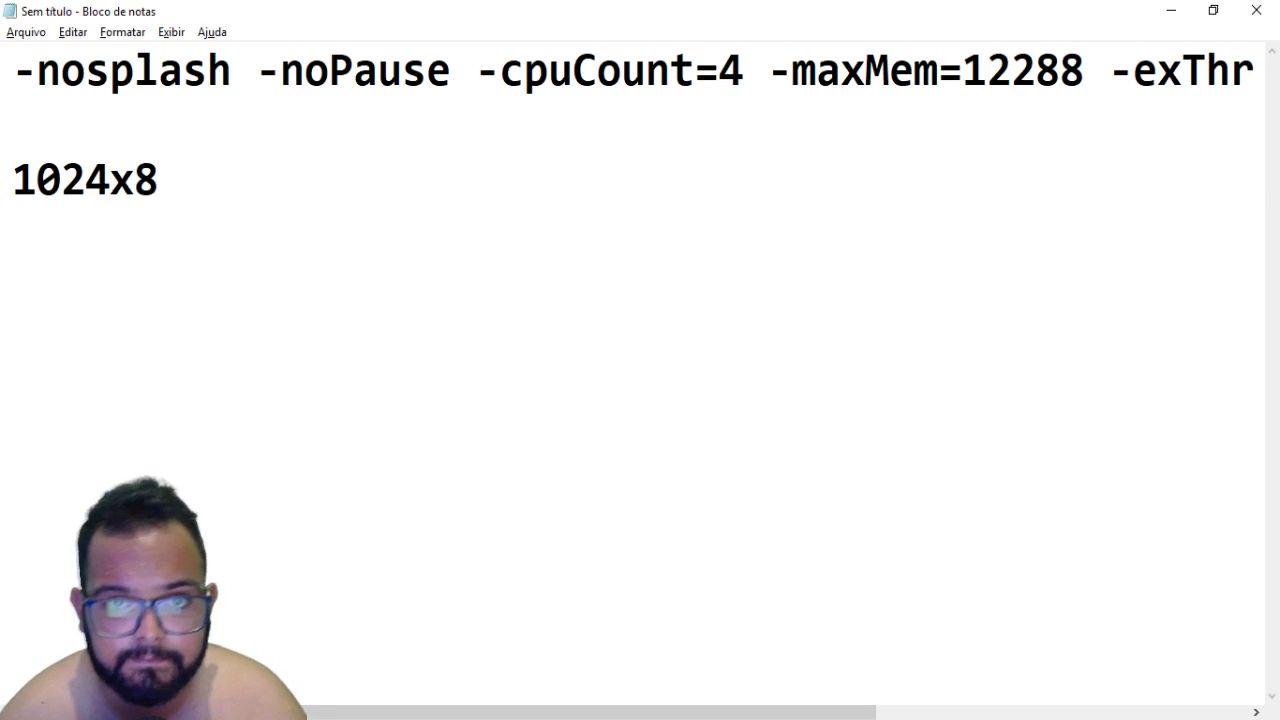
key("BackSpace")
type("12")
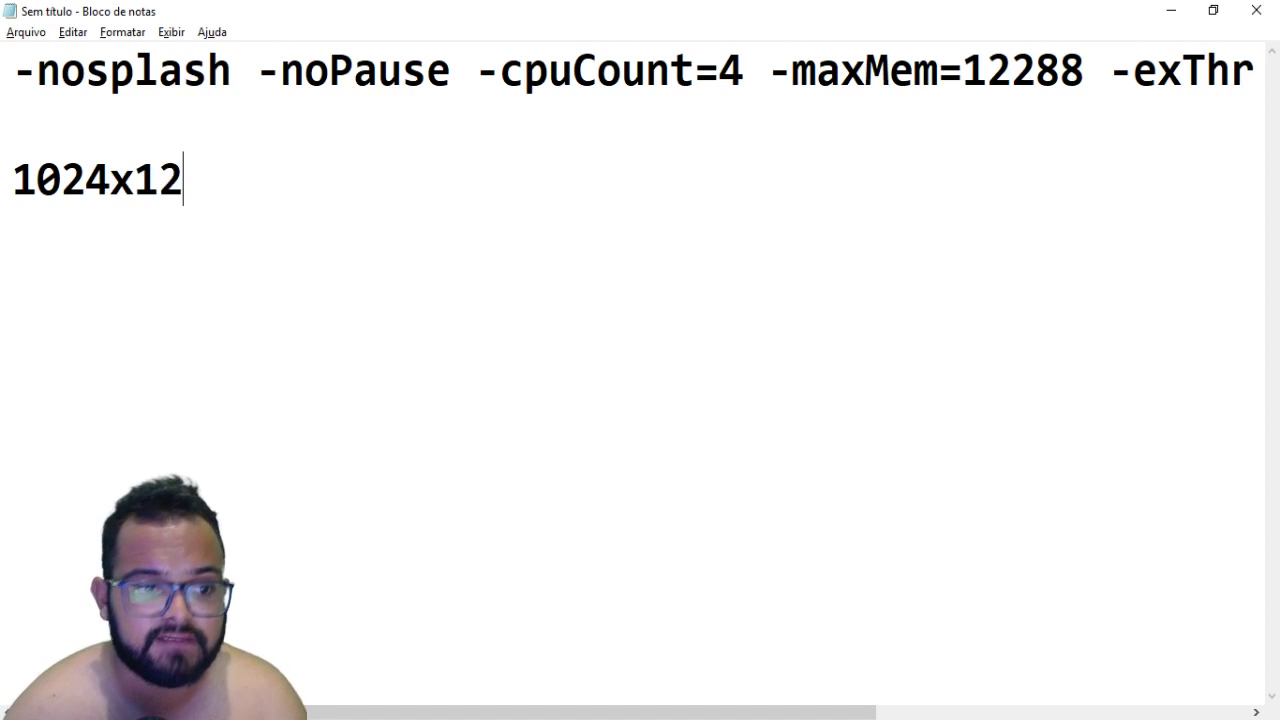
Calculate 1024*12 in Calculator and complete the Notepad note with =12288mb.
key("alt+Tab")
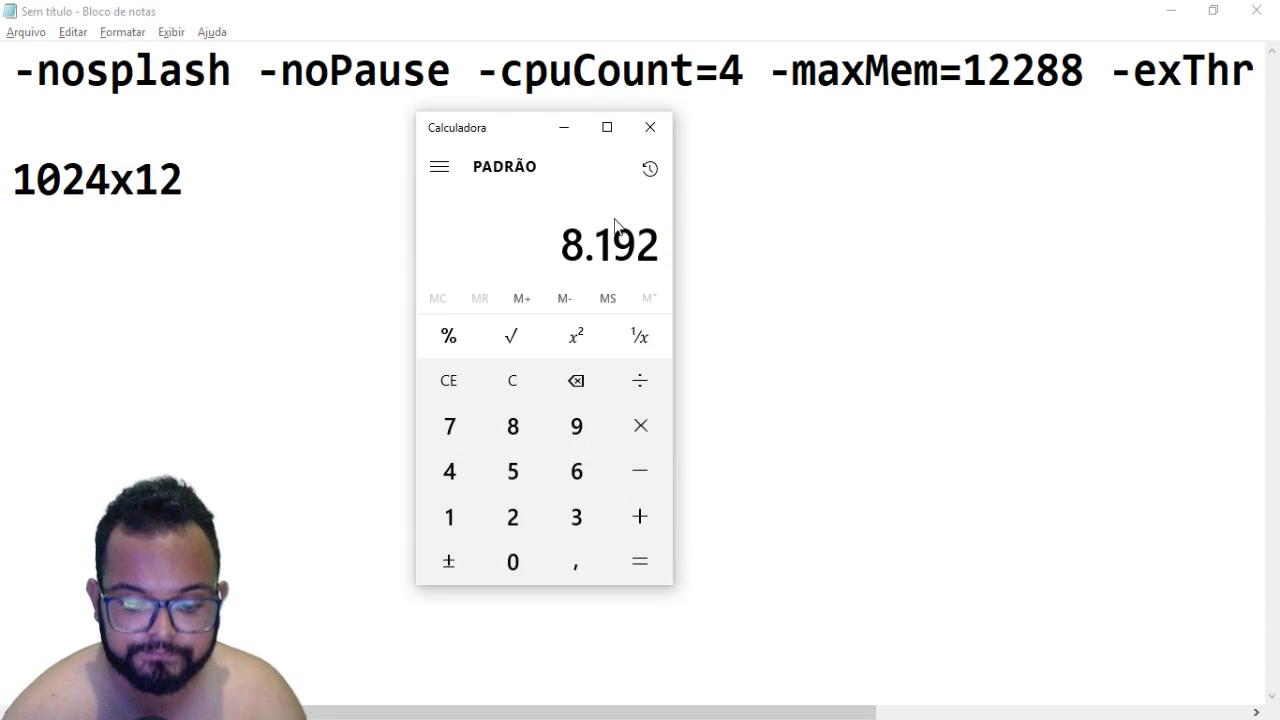
key("Escape")
type("1024*12")
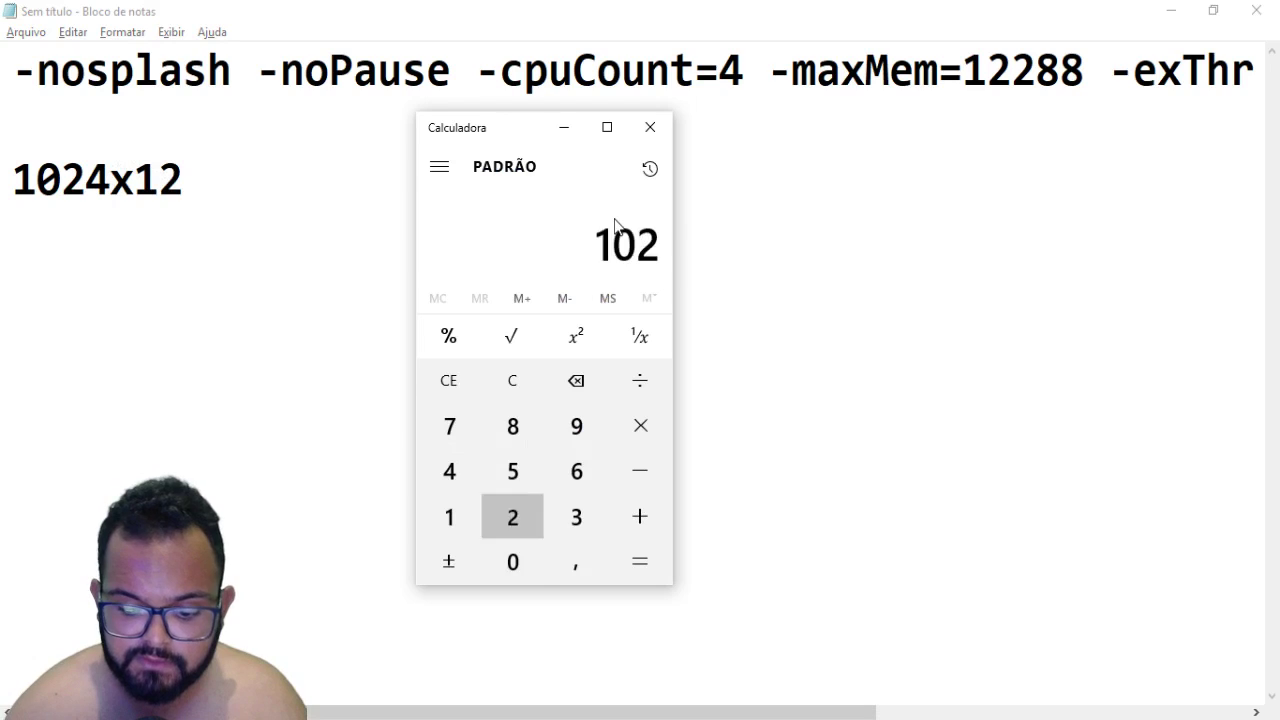
key("Return")
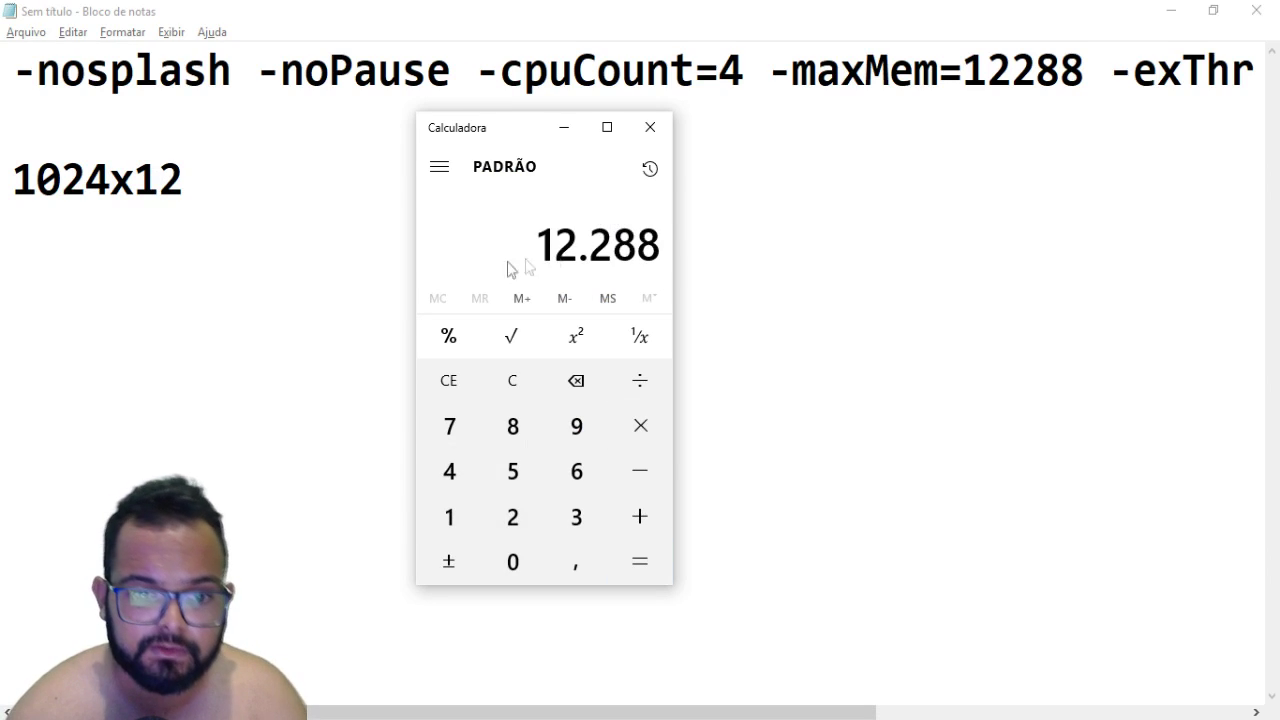
key("alt+Tab")
type("=12")
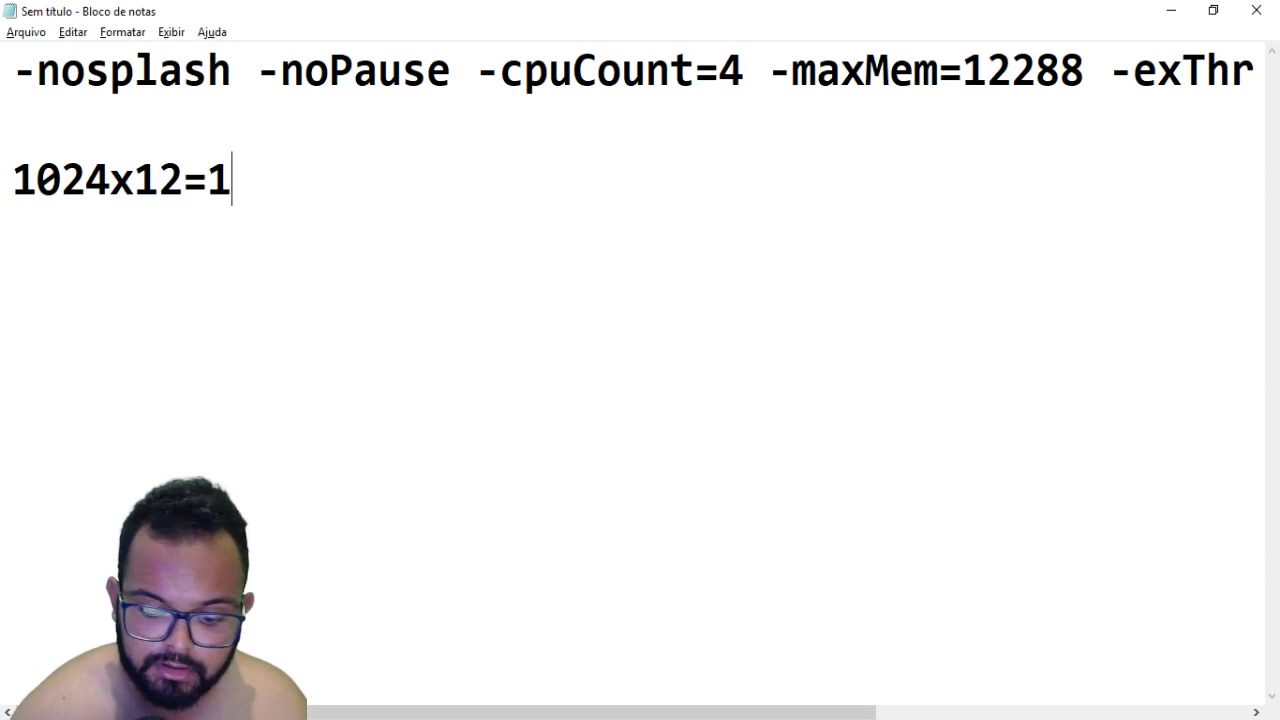
key("alt+Tab")
key("alt+Tab")
type("288")
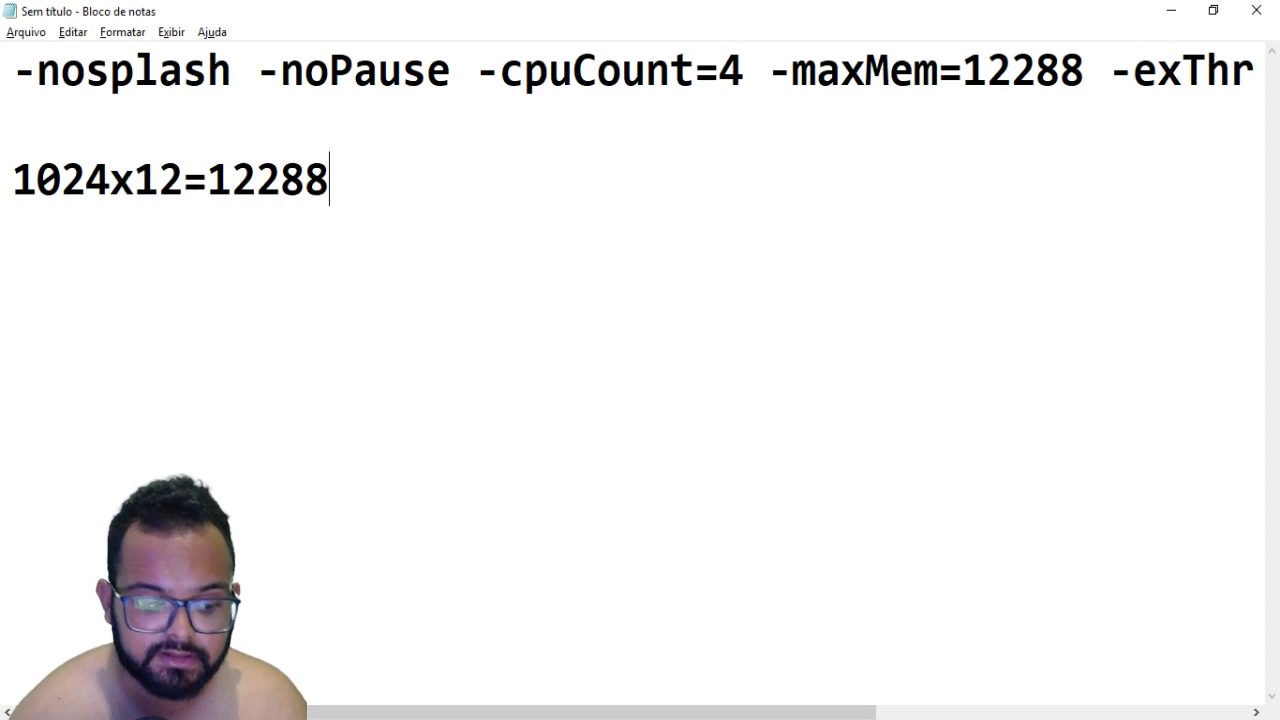
type("mb")
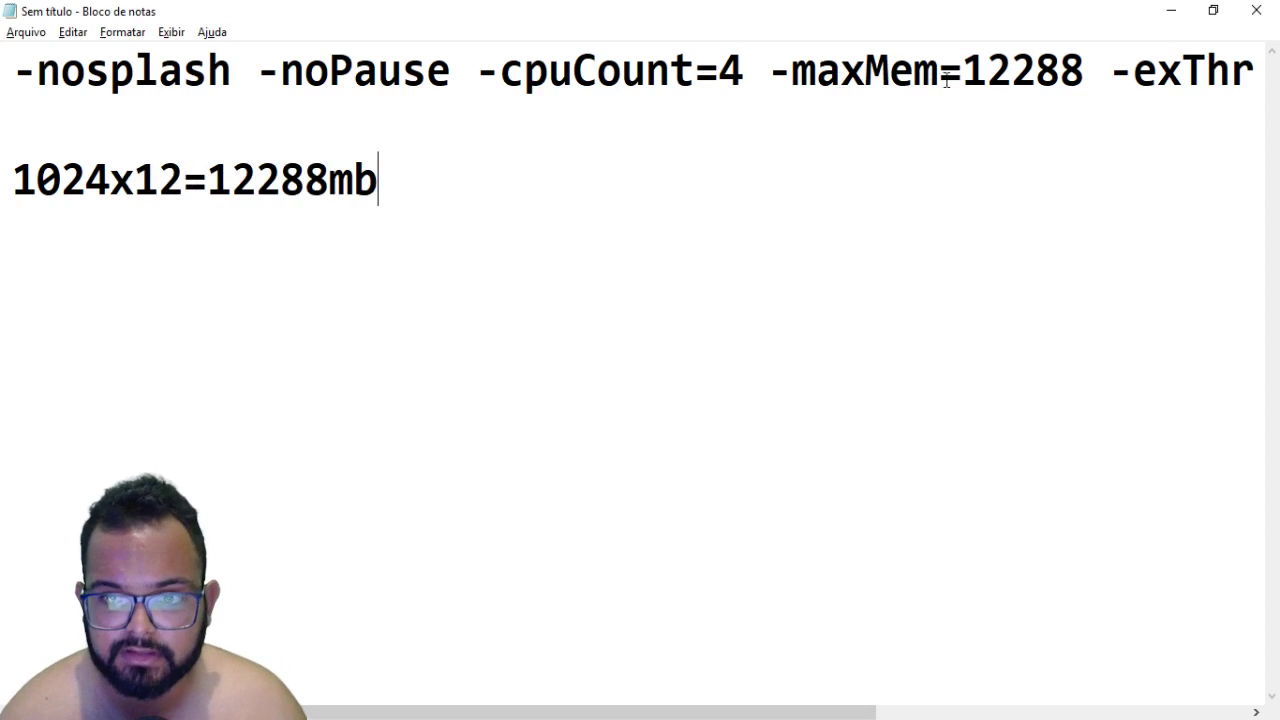
Highlight the -maxMem value and the -exThreads=8 option in the launch options line.
left_click_drag(964, 70, 1090, 70)
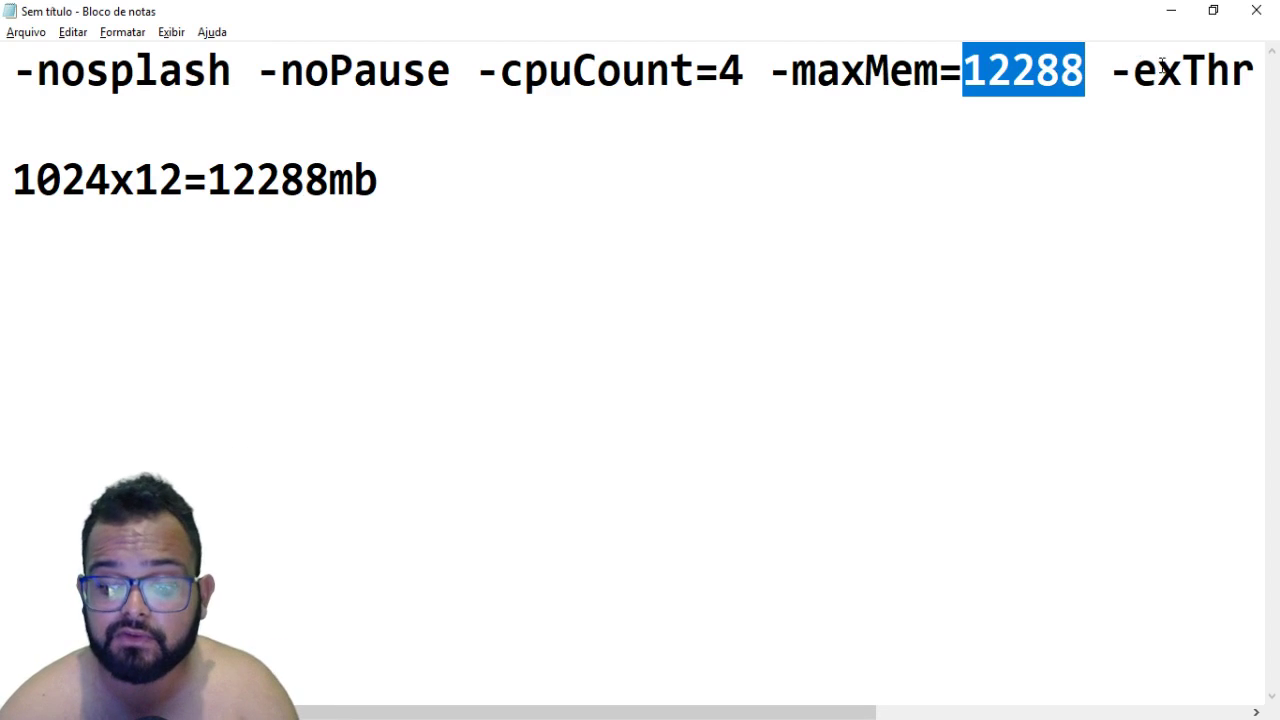
key("Right")
key("Right")
key("Right")
key("Right")
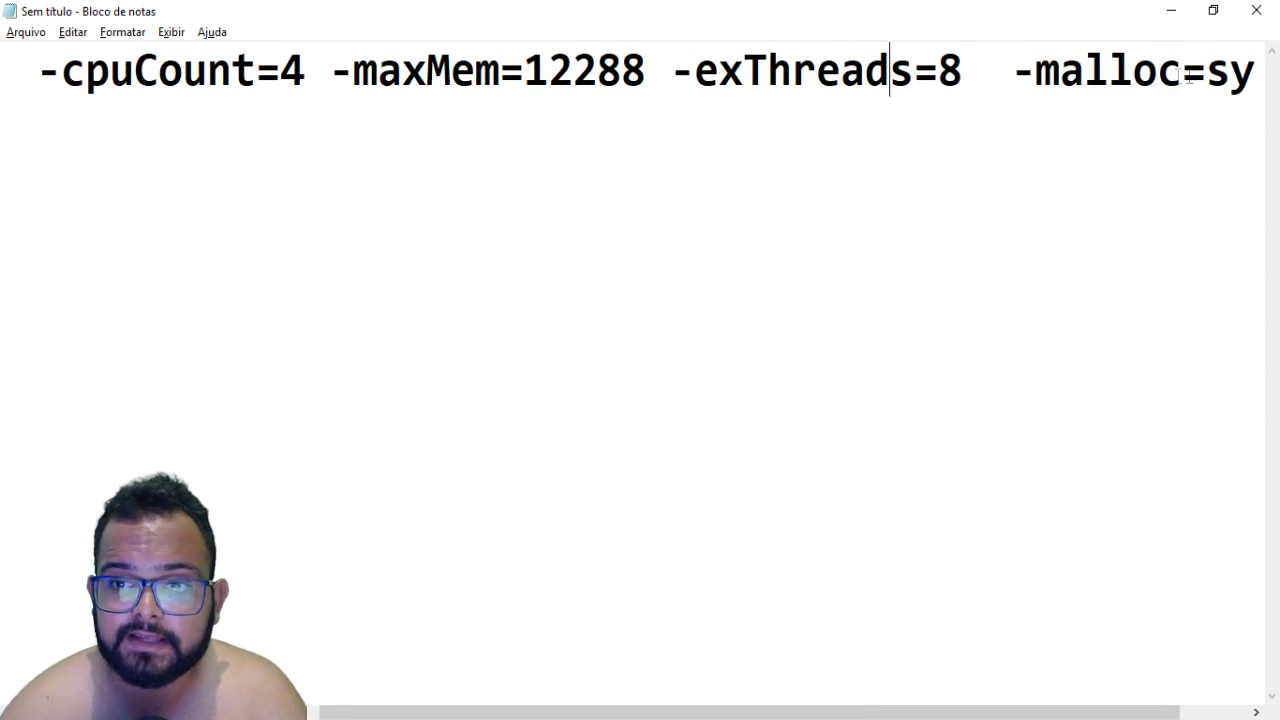
left_click_drag(963, 70, 670, 72)
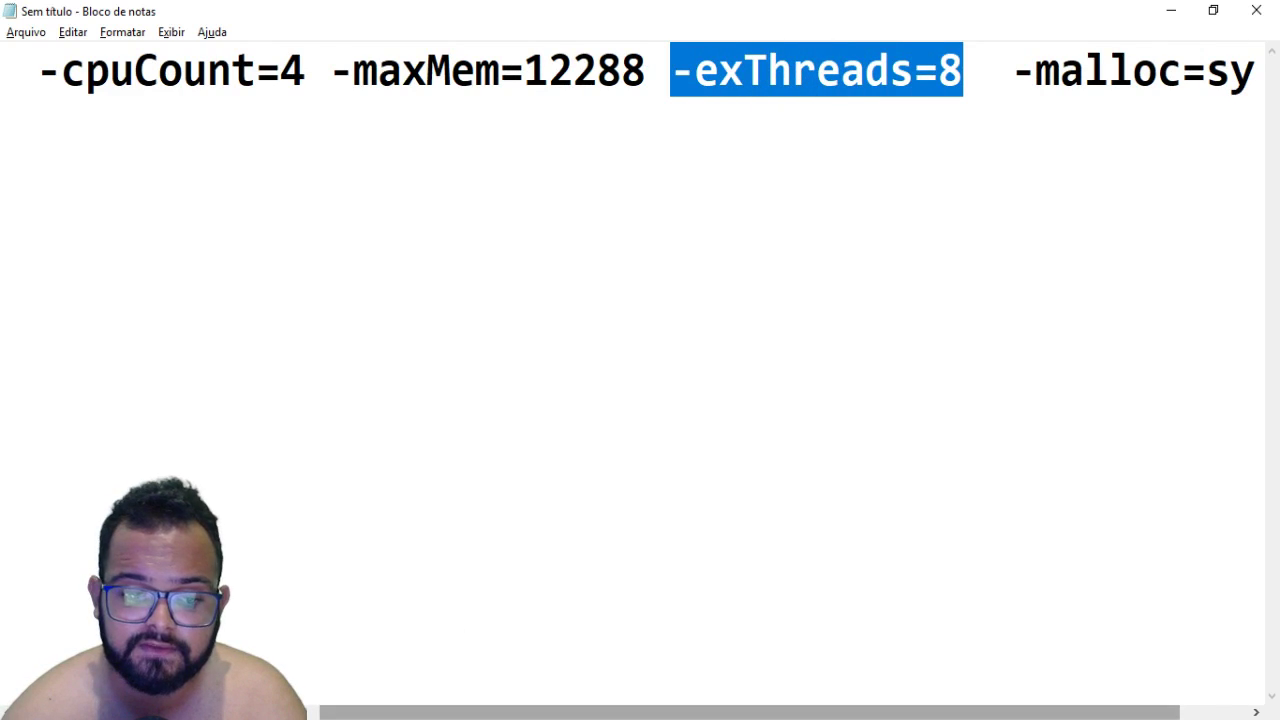
Check the CPU's logical processors in Task Manager against the -exThreads value, and return to the start of the Notepad line.
mouse_move(432, 716)
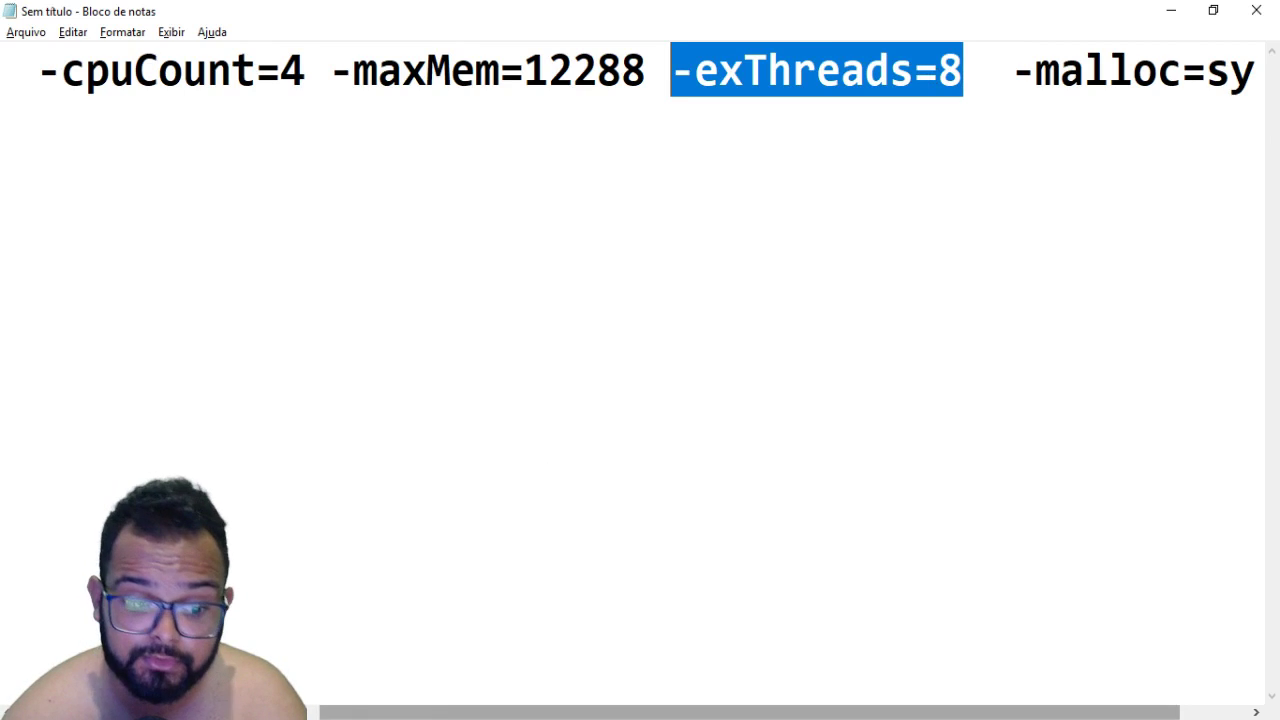
left_click(432, 716)
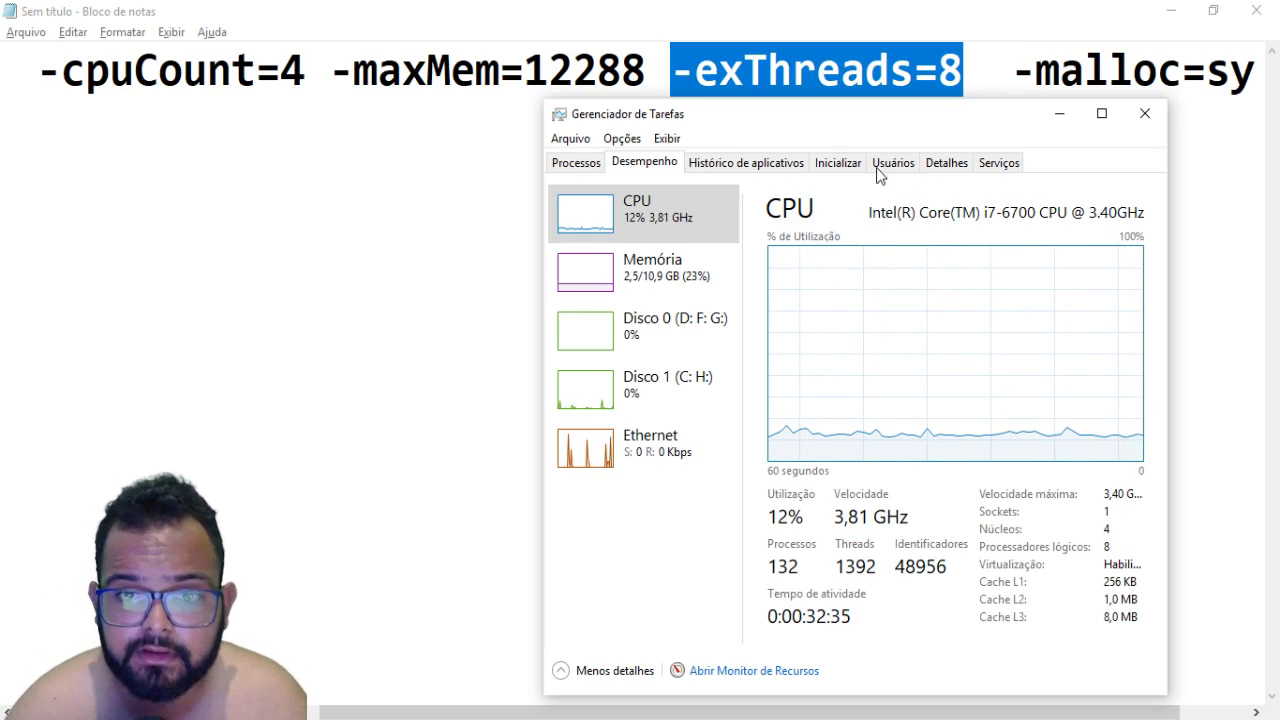
left_click(940, 65)
left_click(1084, 70)
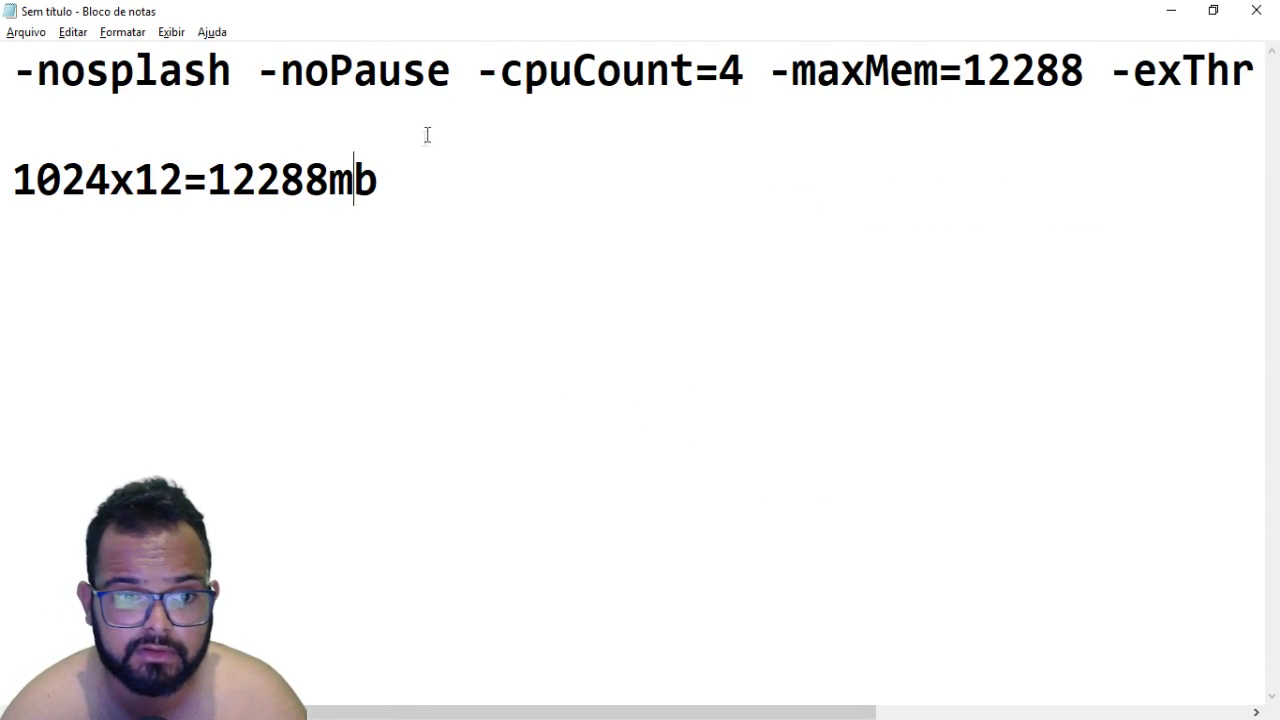
Delete the 1024x12=12288mb calculation from the Notepad note, leaving only the launch options line.
left_click_drag(372, 190, 19, 158)
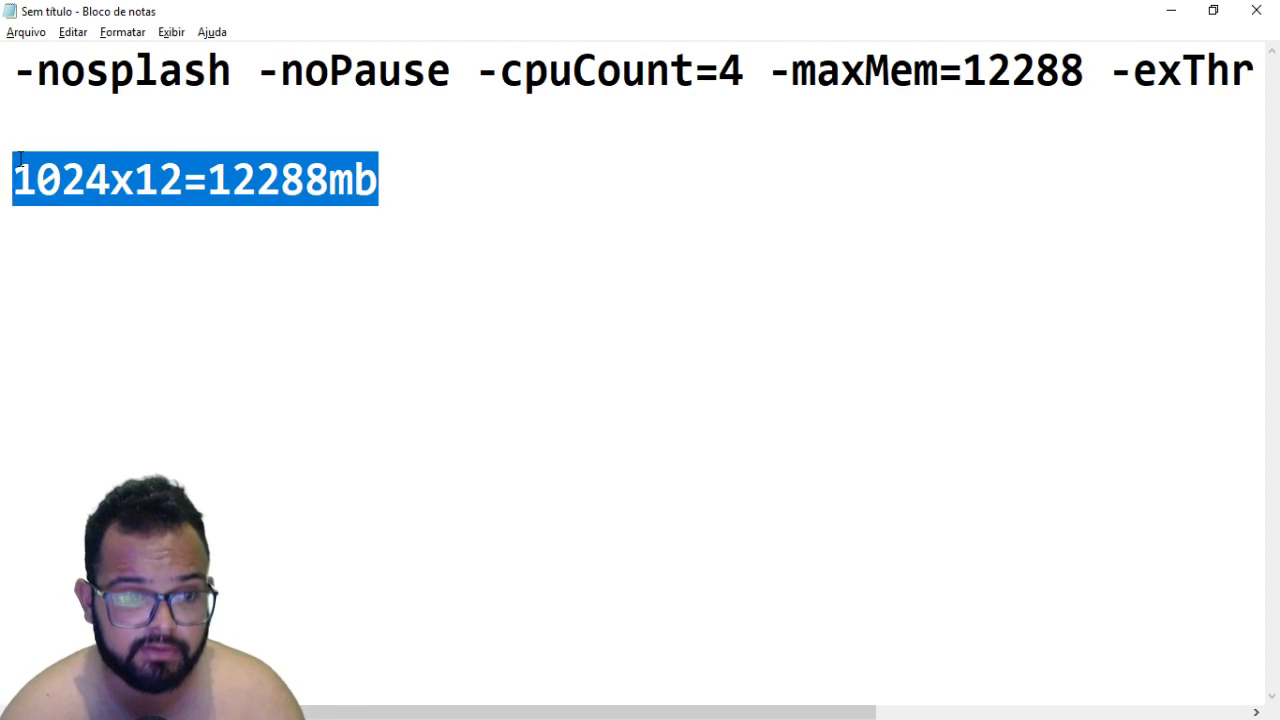
key("BackSpace")
key("BackSpace")
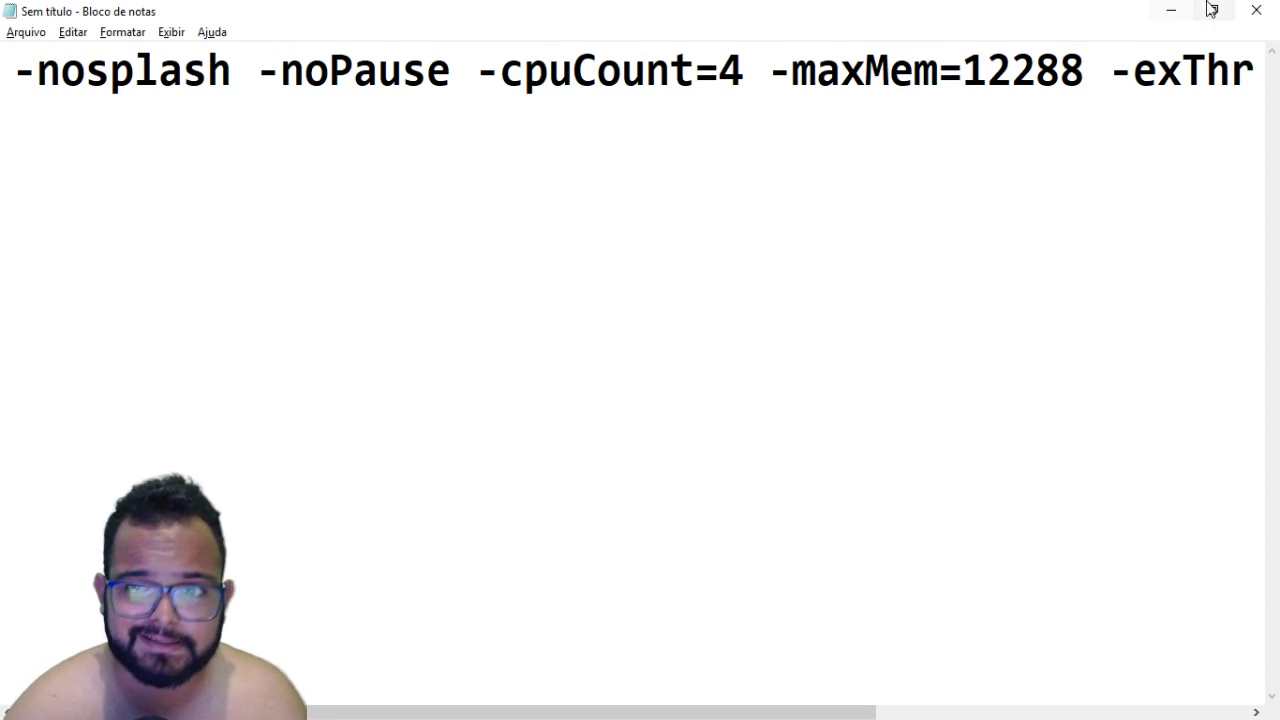
Minimize Notepad and Task Manager and close Calculator to get back to the game's launch options in Steam.
left_click(1174, 12)
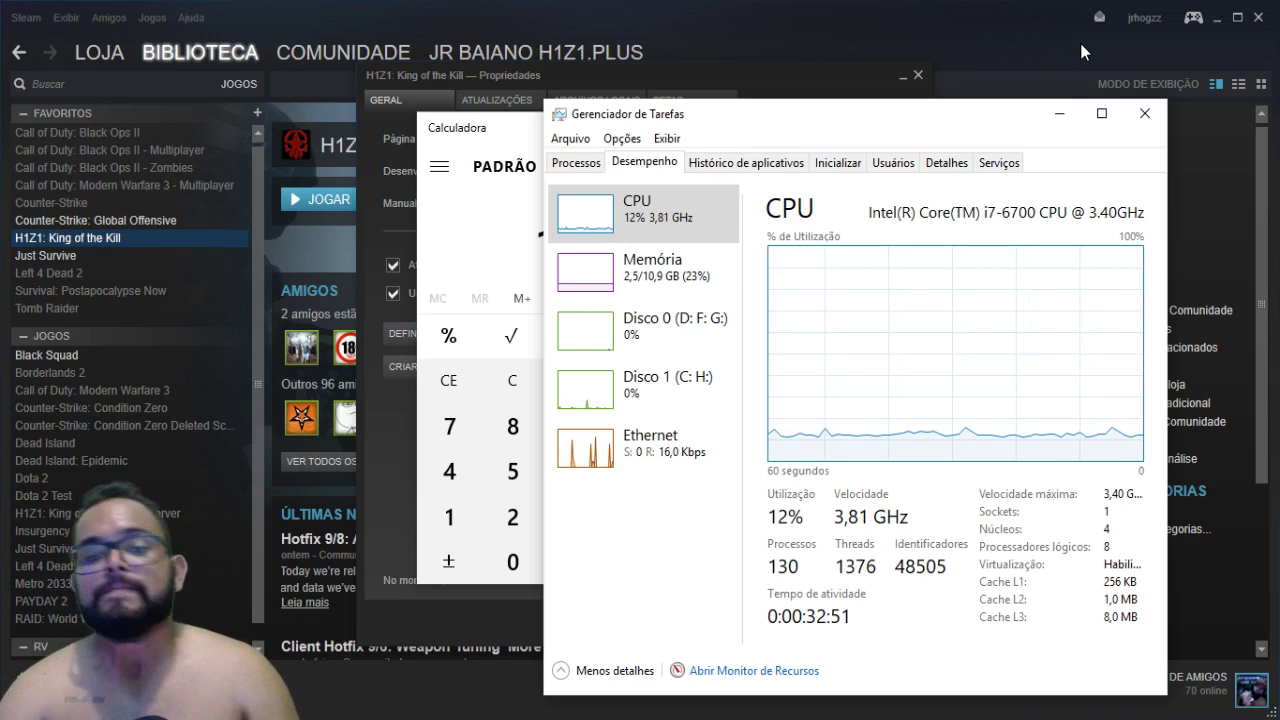
left_click(514, 133)
left_click(651, 127)
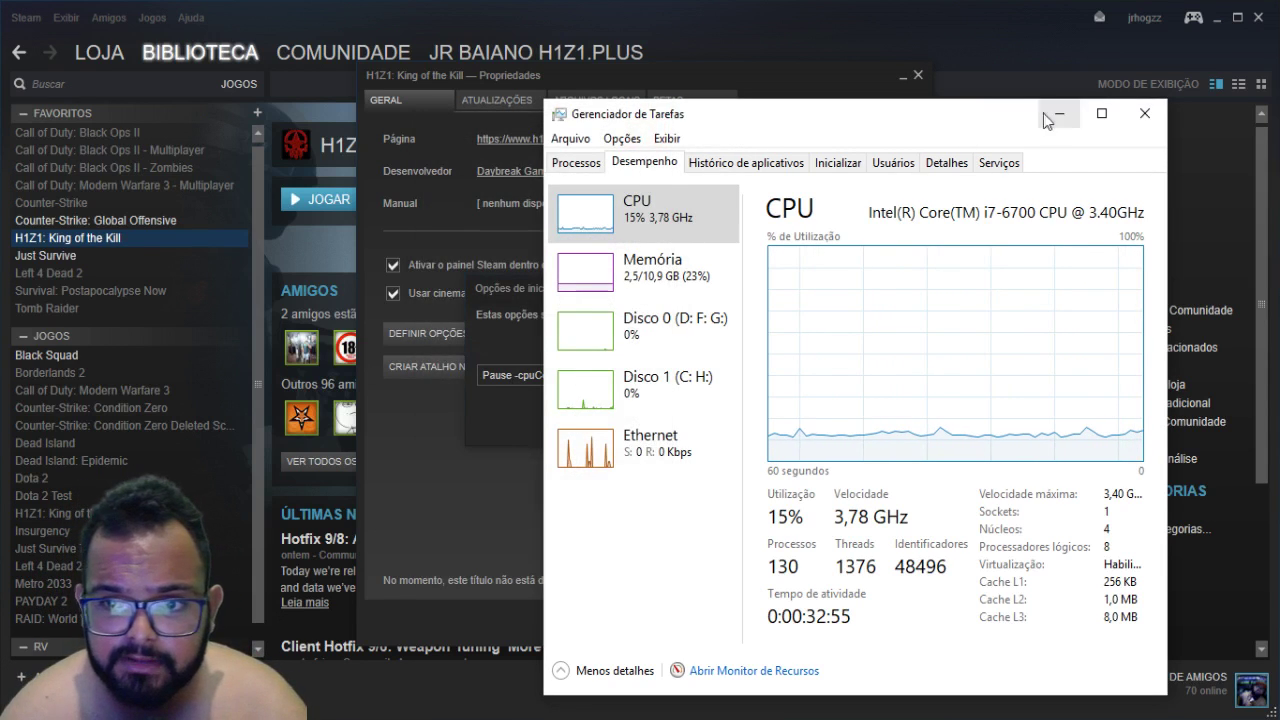
left_click(1048, 113)
Confirm the launch options of H1Z1: King of the Kill and close the game's properties.
left_click(675, 419)
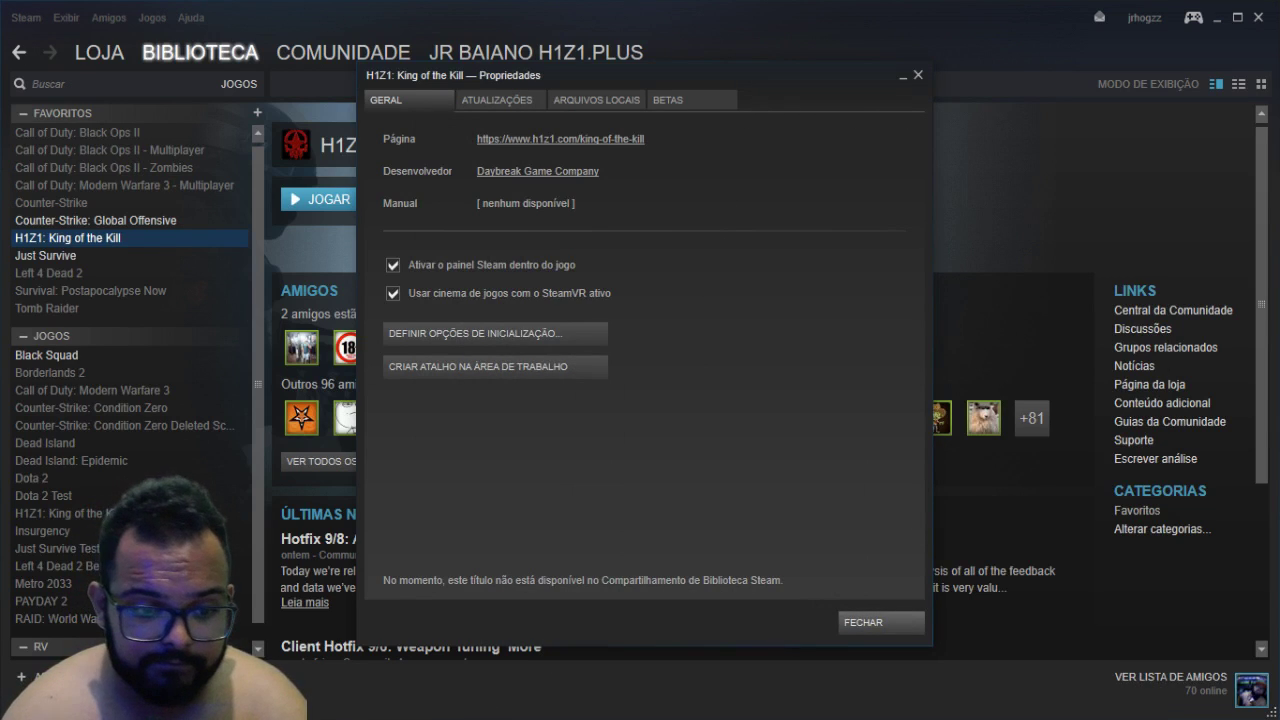
left_click(917, 74)
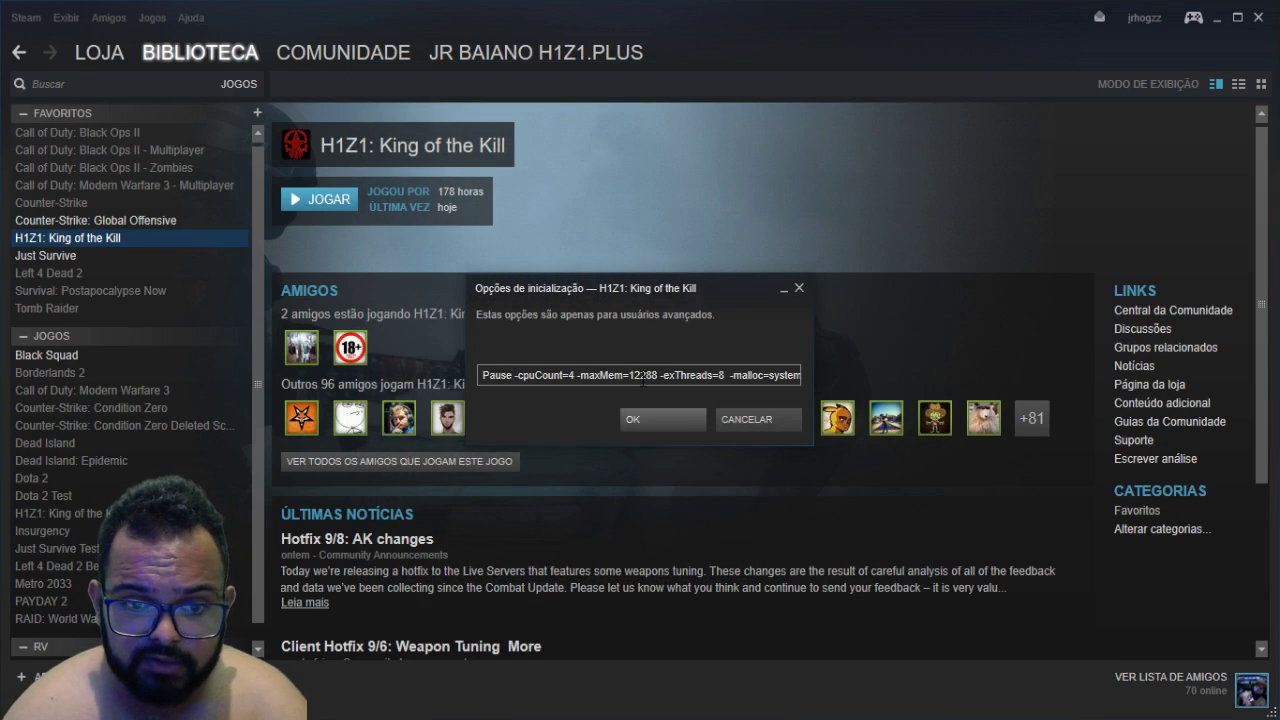
left_click(665, 414)
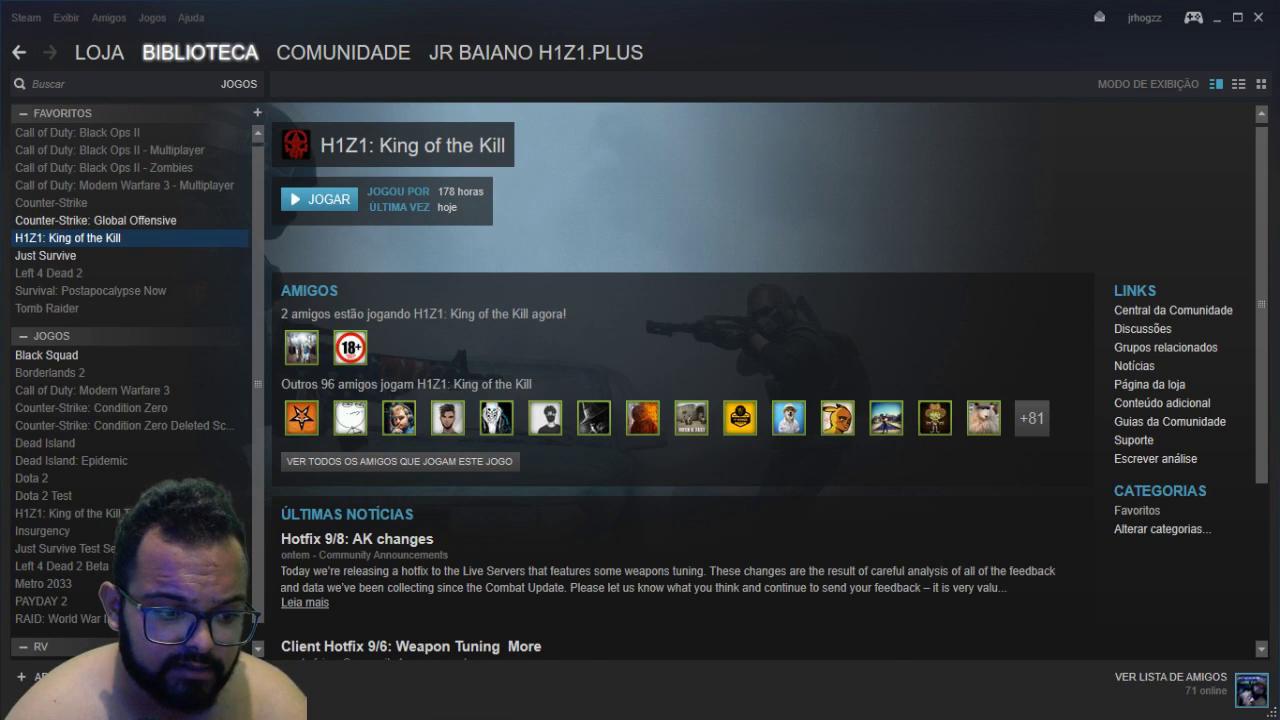
key("super")
key("Escape")
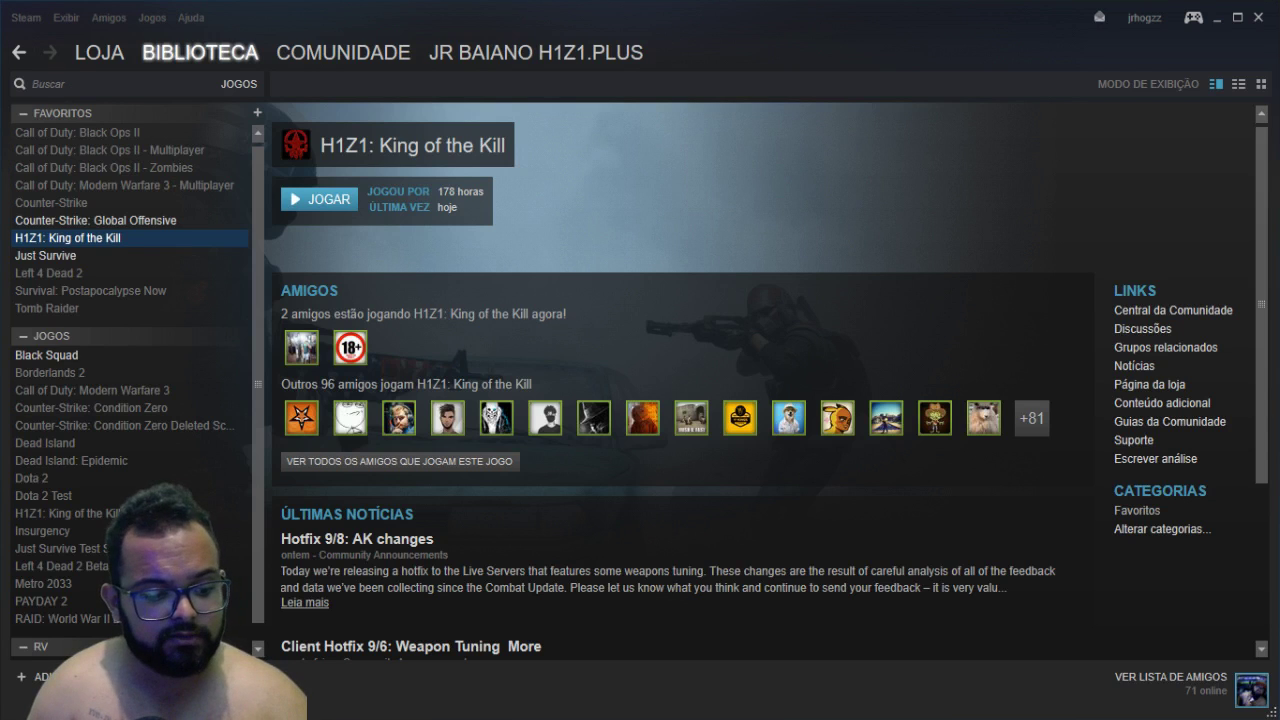
key("super+r")
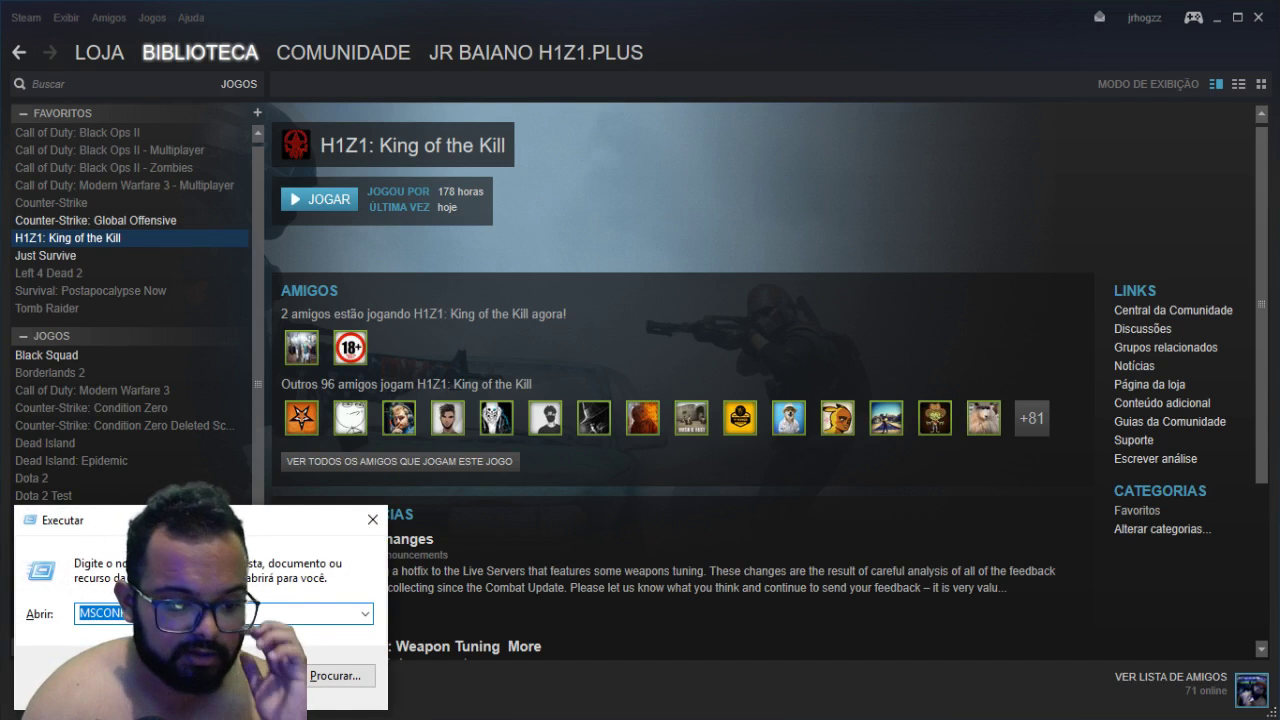
key("Return")
Search Windows for executar and open the Executar dialog.
key("super")
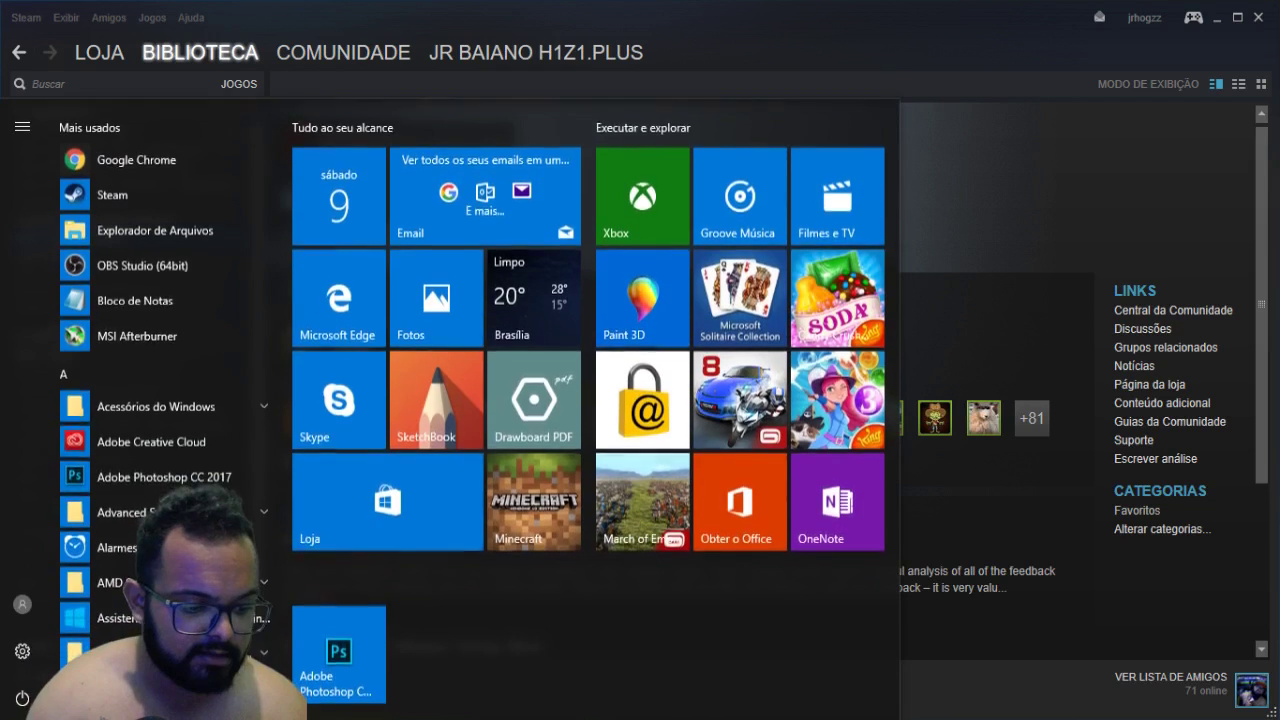
type("exec")
type("utar")
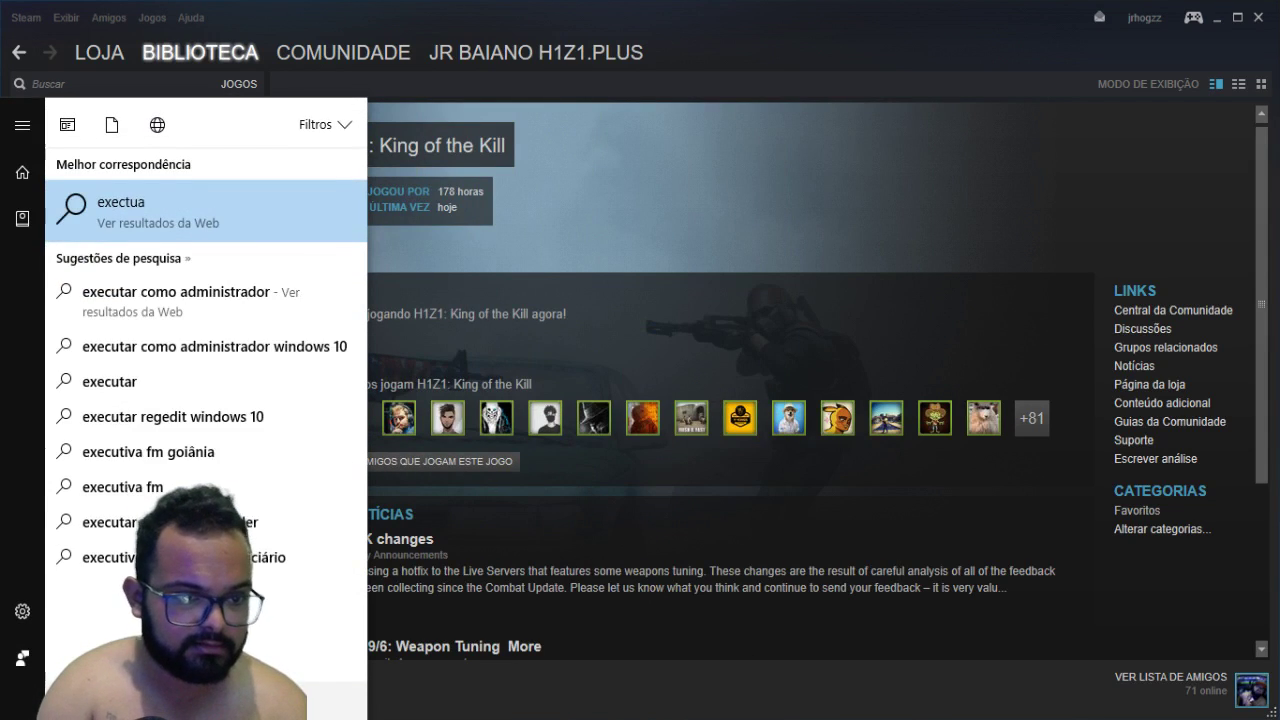
key("BackSpace")
key("BackSpace")
key("BackSpace")
key("BackSpace")
key("Return")
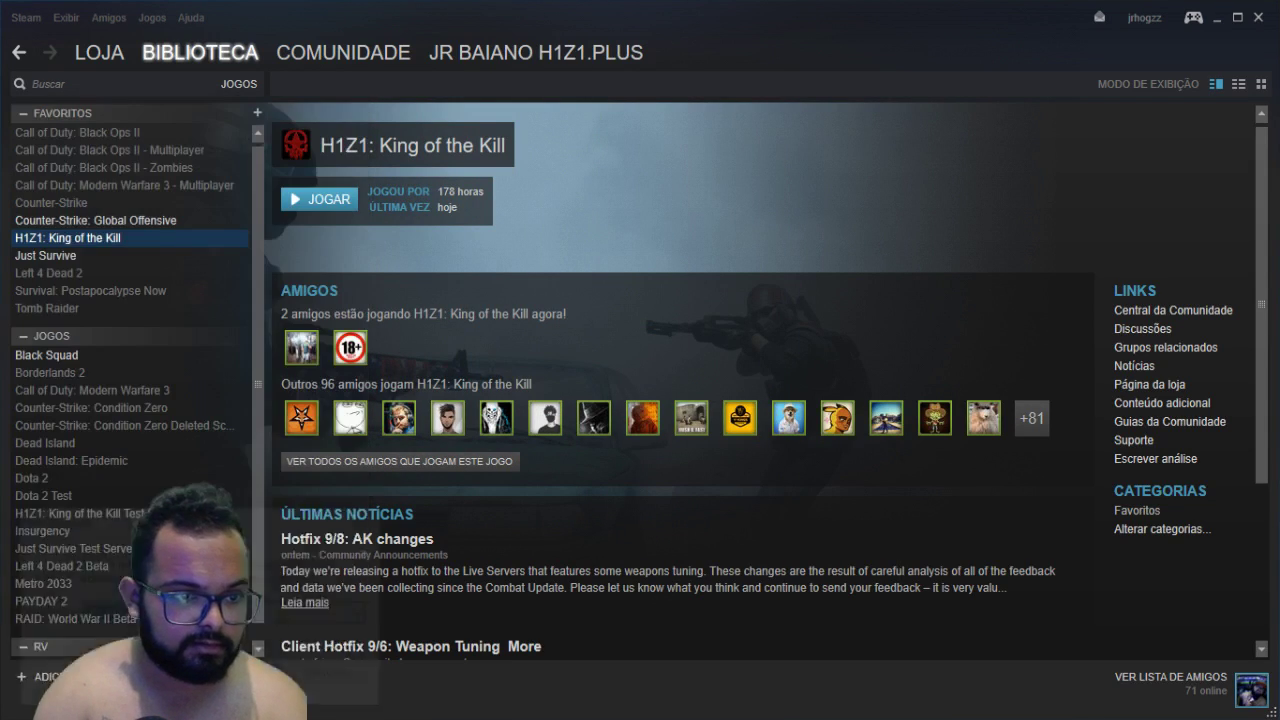
Run the MSCONFIG command to open the Windows System Configuration.
type("ms")
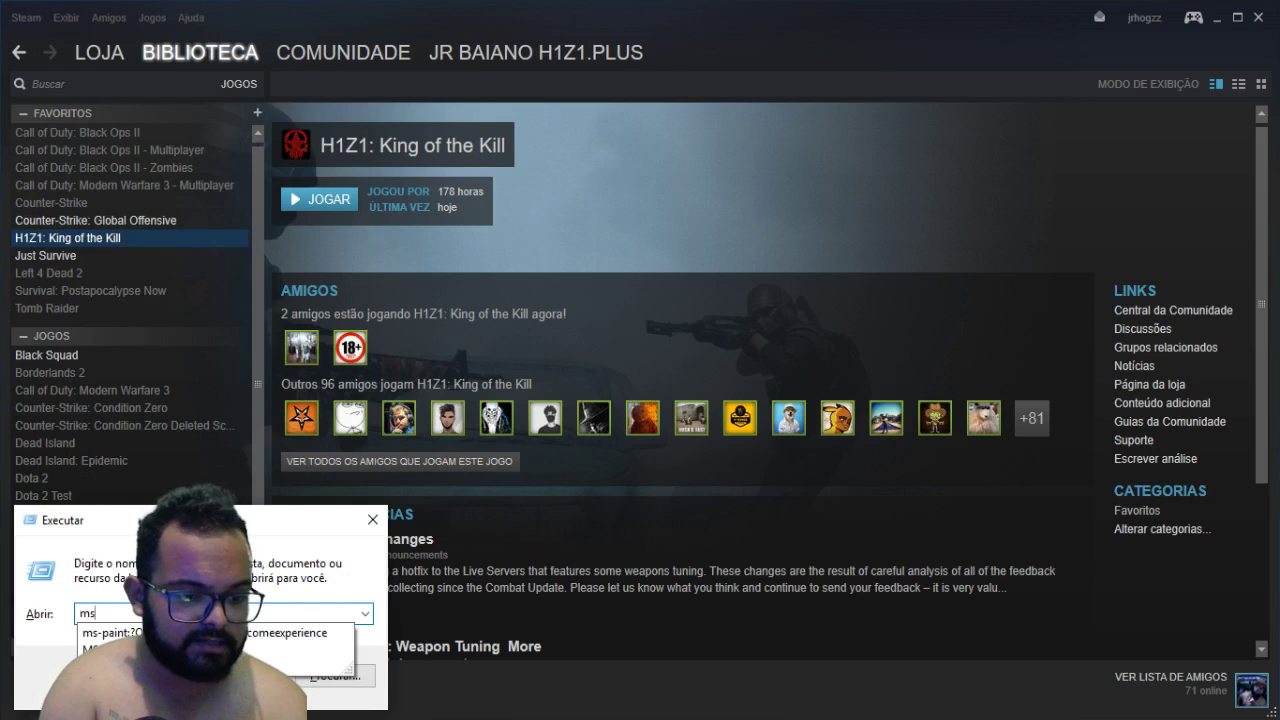
key("BackSpace")
type("MSCO")
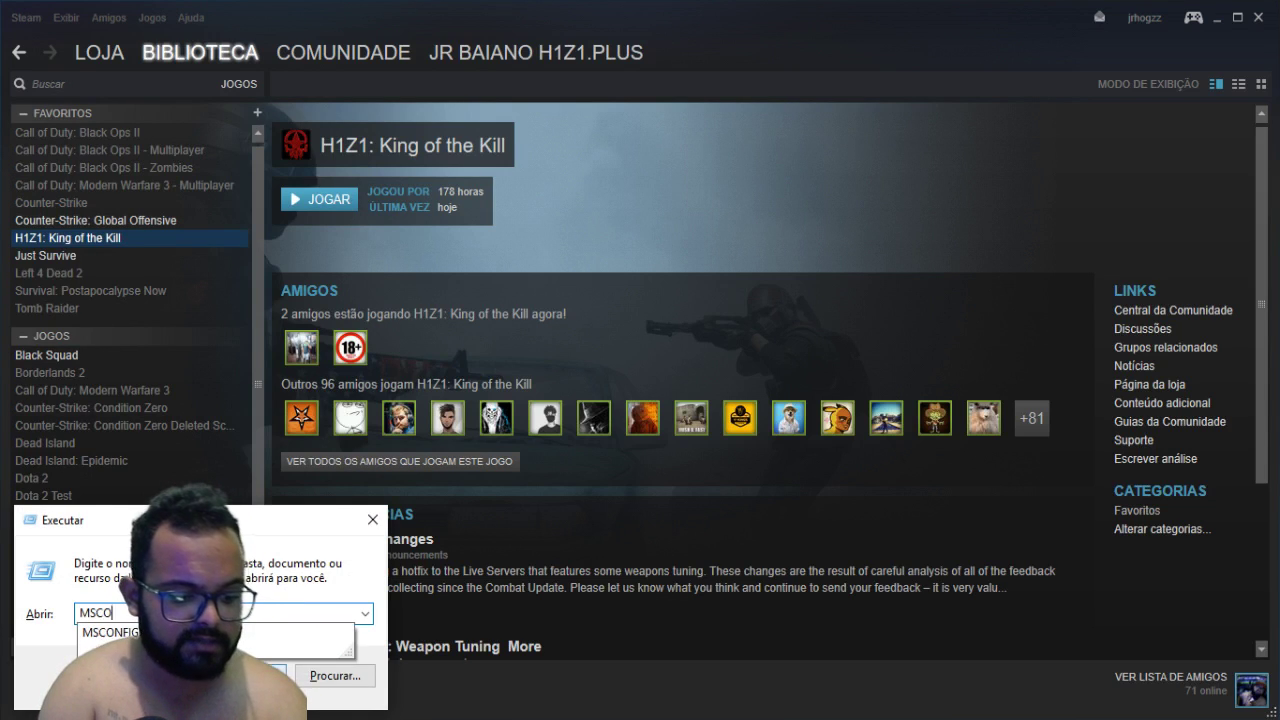
type("NFIG")
key("Return")
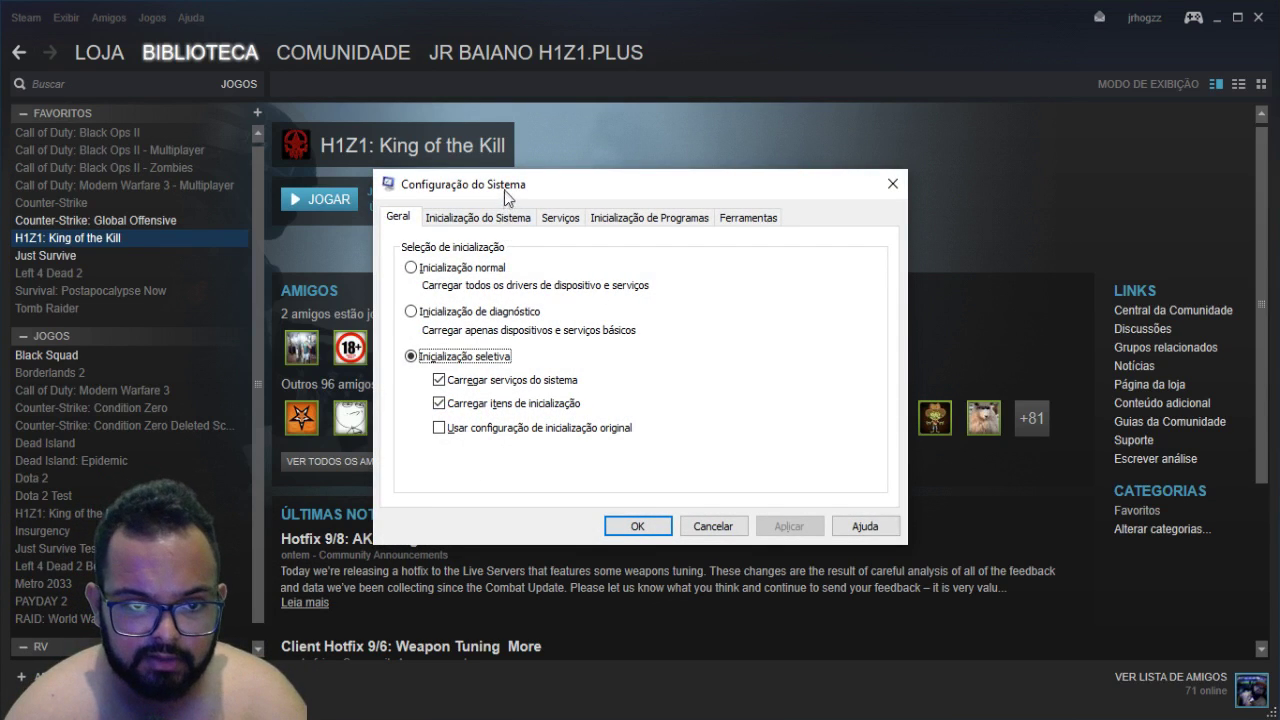
In the advanced boot options of the Windows 10 entry, enable the number of processors and set it to 8.
left_click(532, 216)
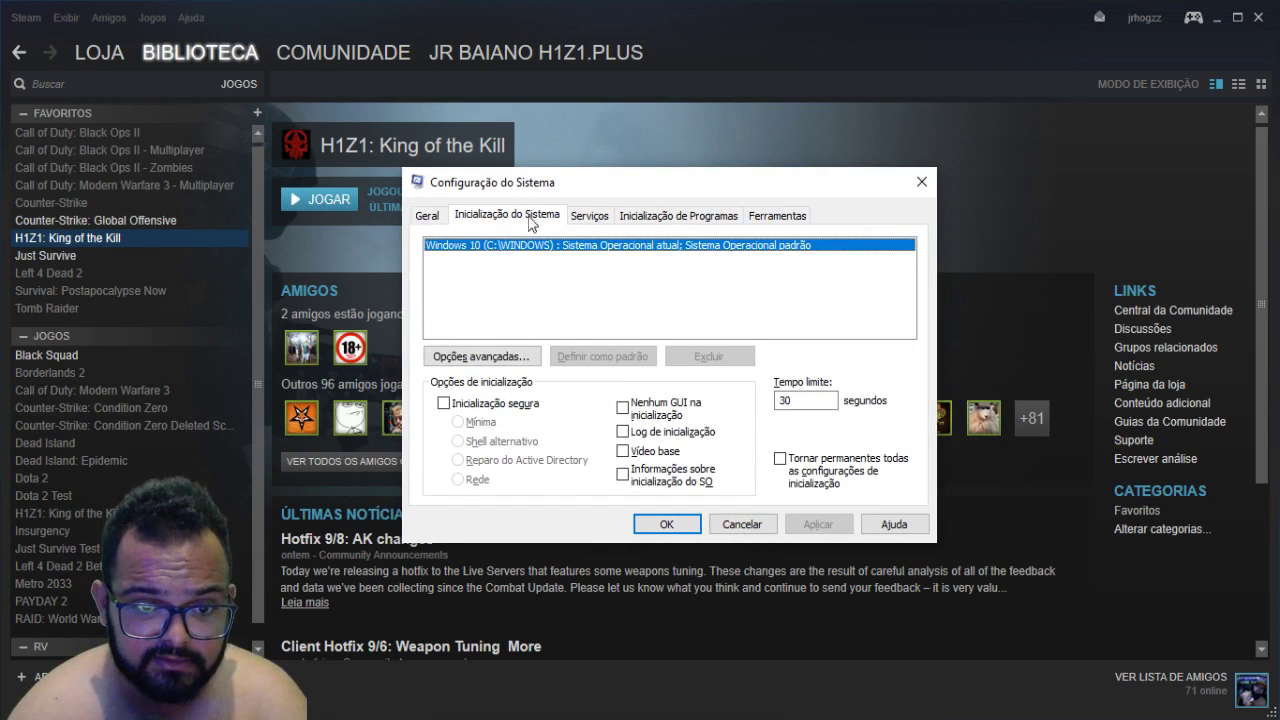
left_click(518, 357)
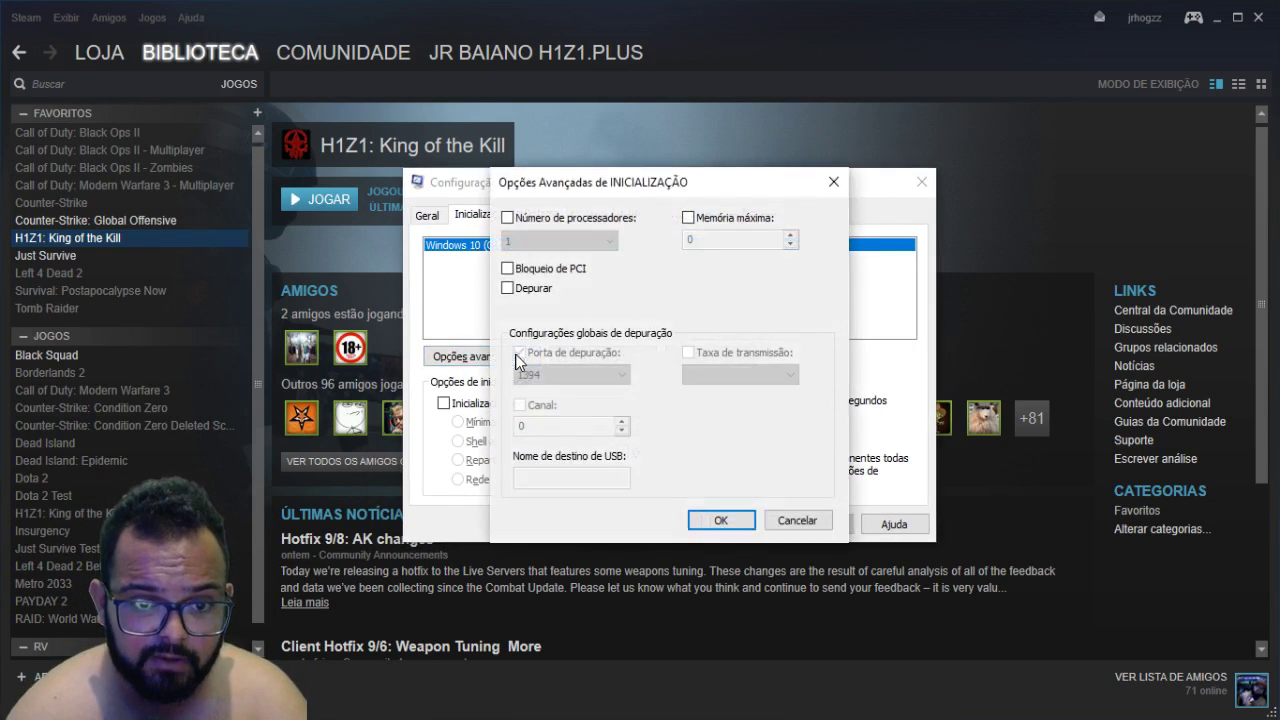
left_click(548, 217)
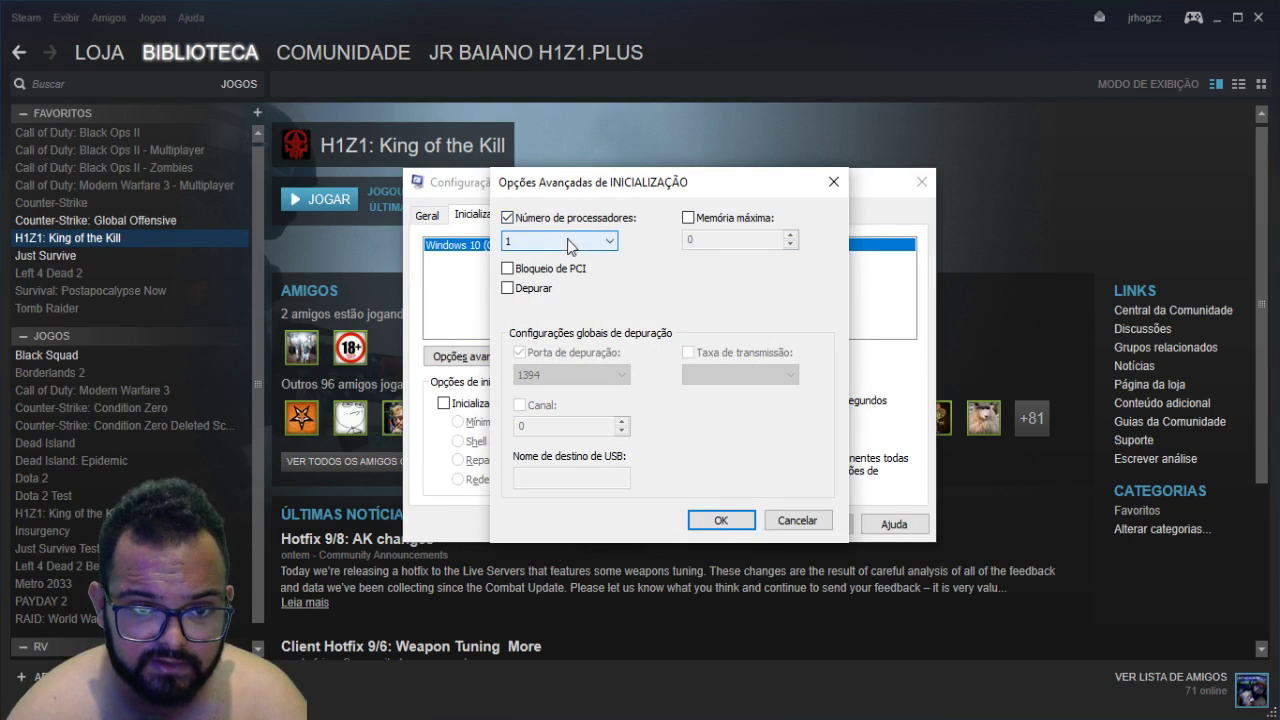
left_click(578, 218)
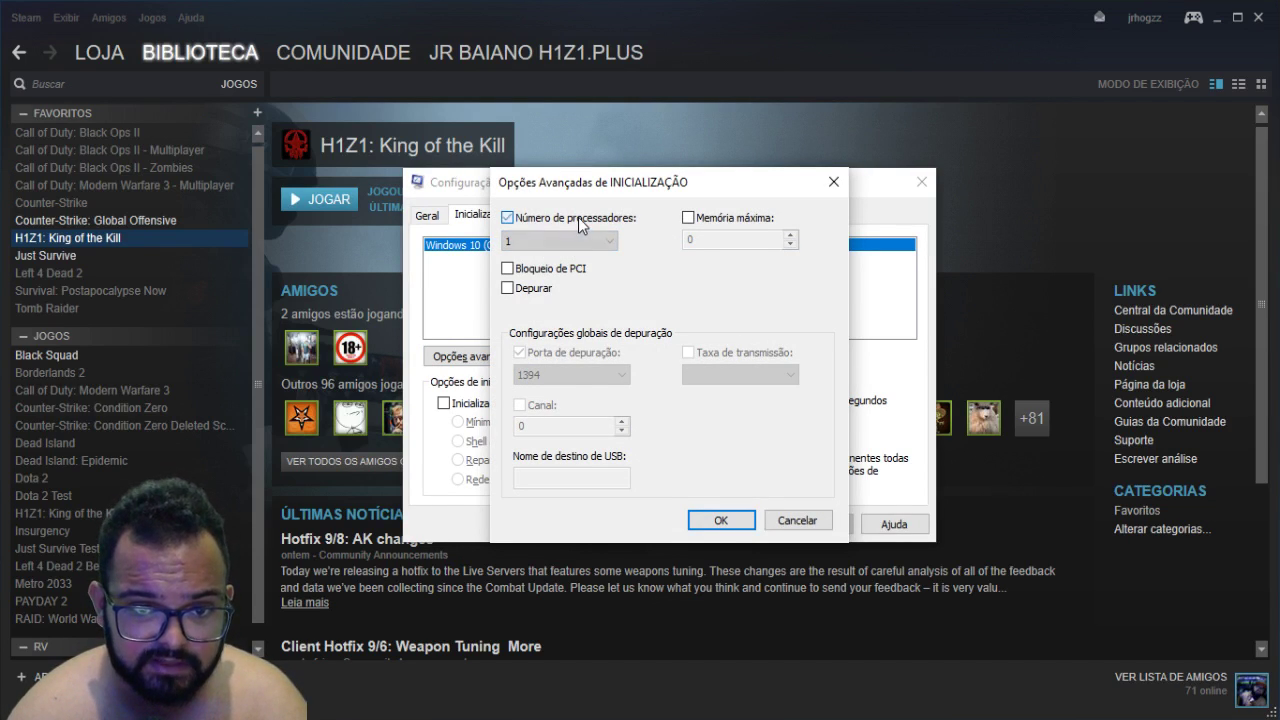
left_click(583, 237)
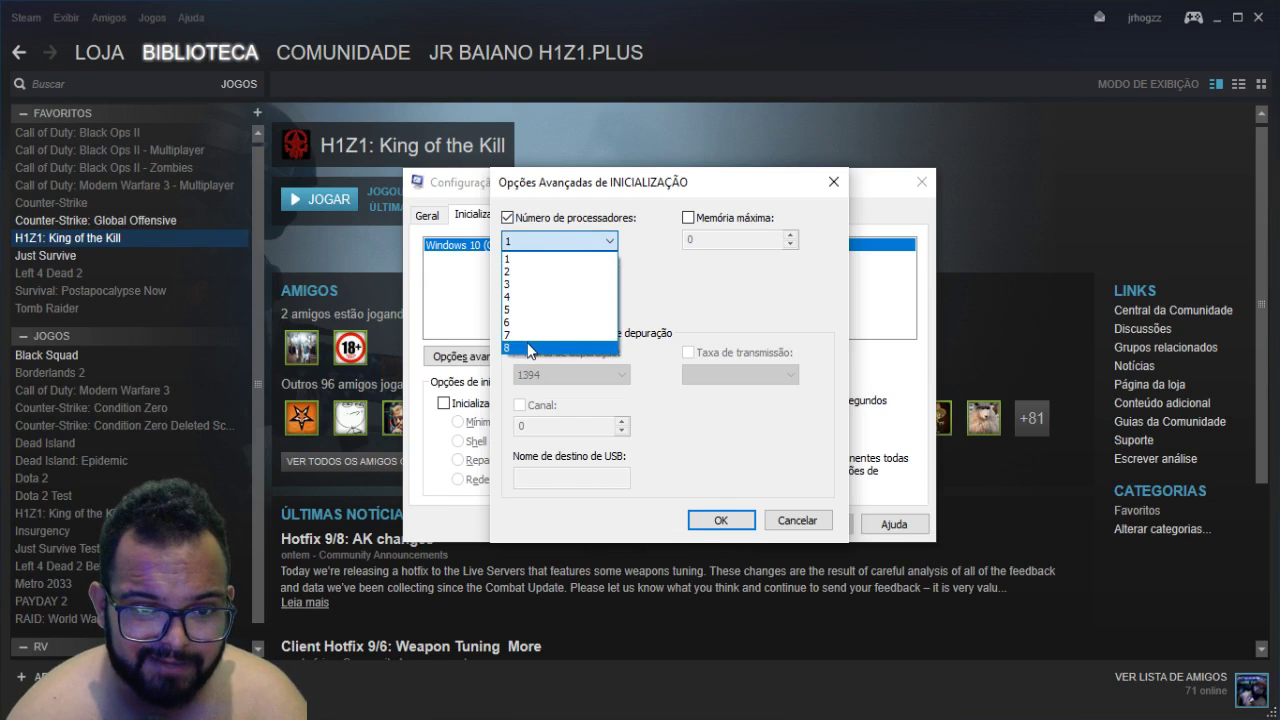
left_click(530, 348)
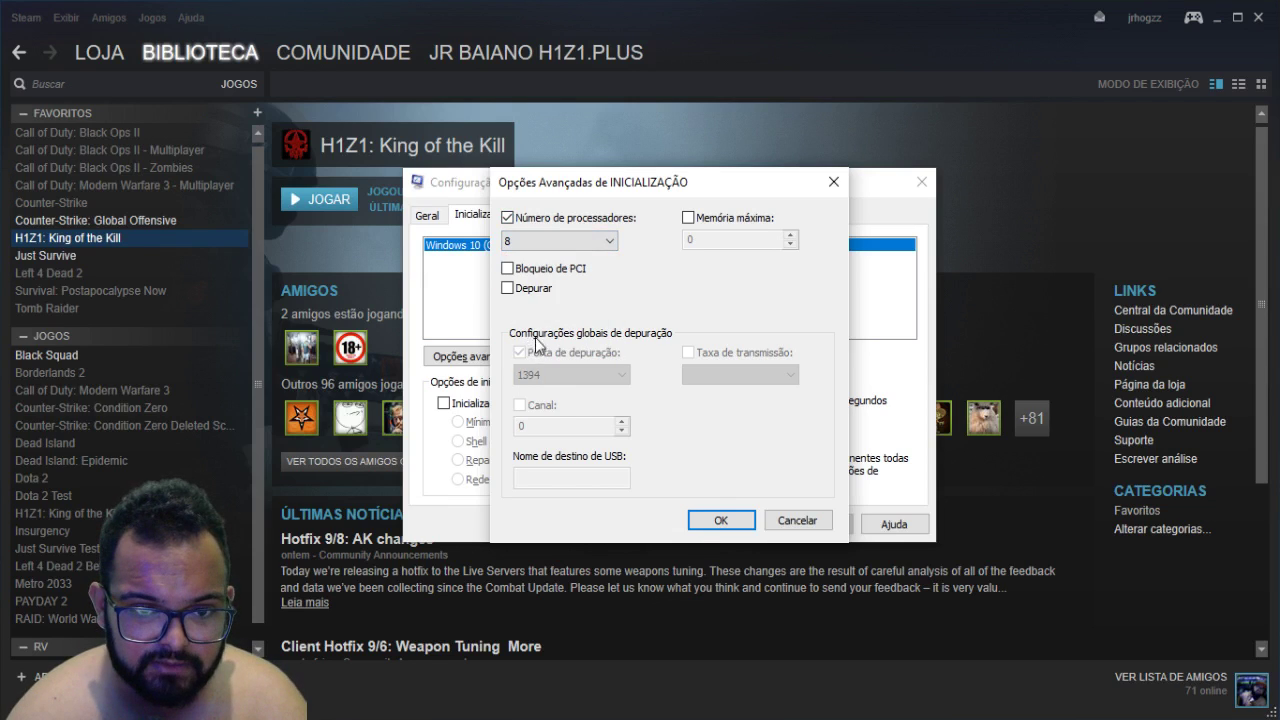
left_click(563, 246)
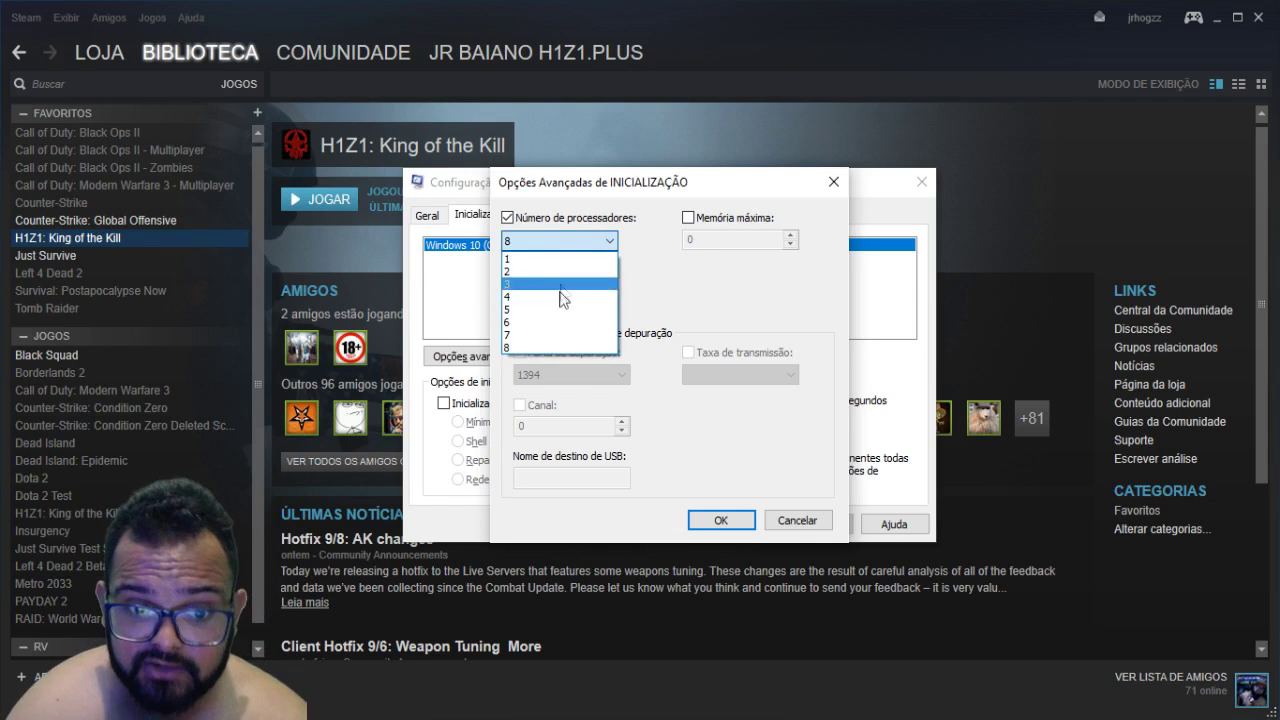
left_click(564, 344)
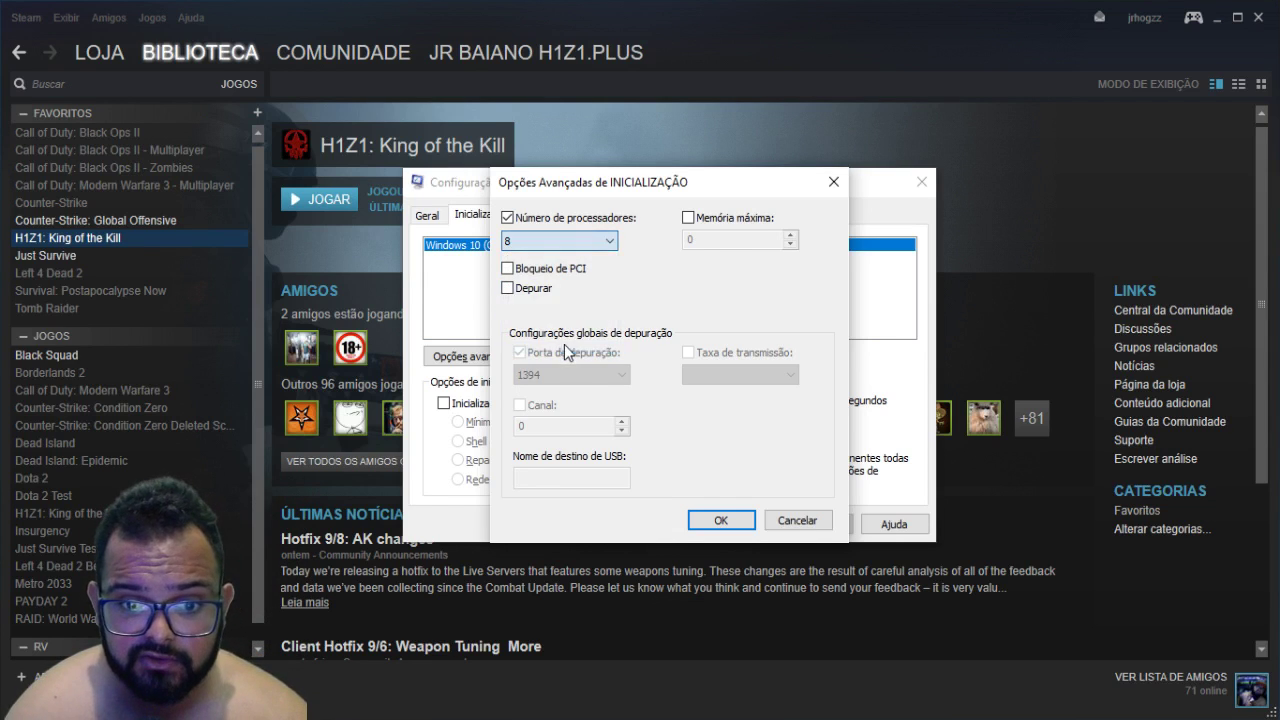
left_click(722, 520)
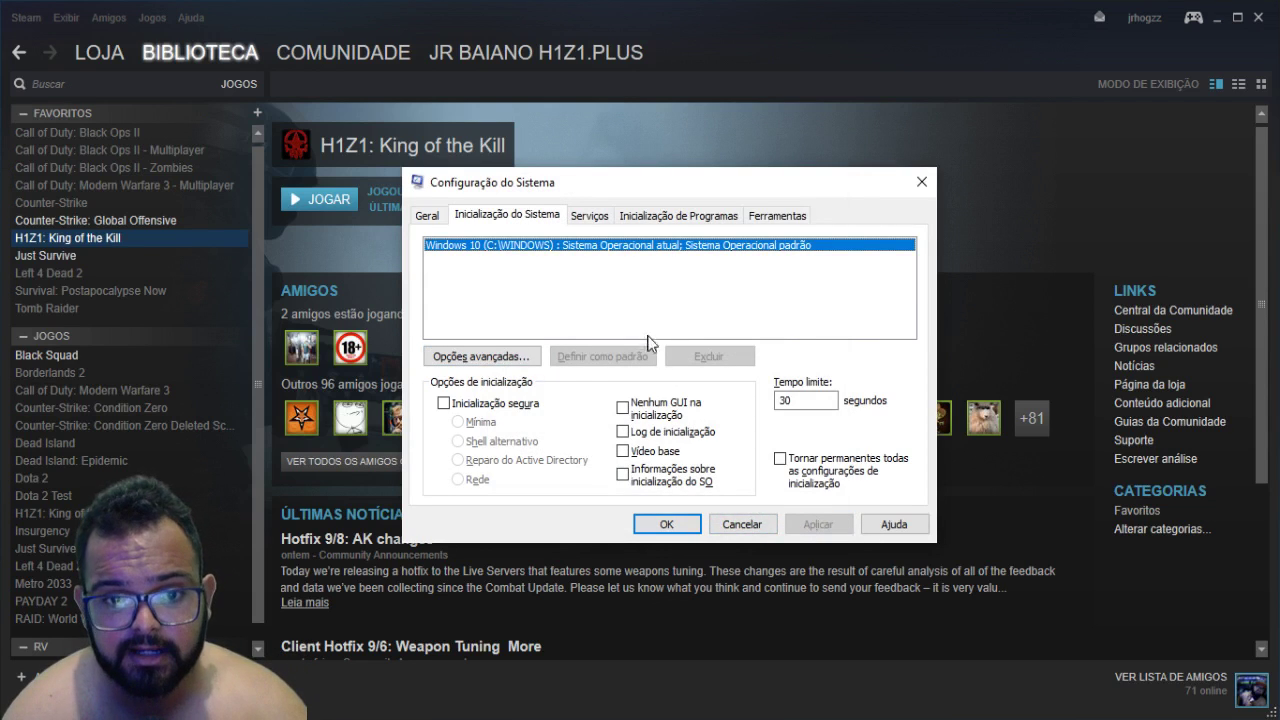
Open Task Manager's startup programs from System Configuration and examine which entries are enabled, such as Advanced SystemCare 9.
left_click(650, 217)
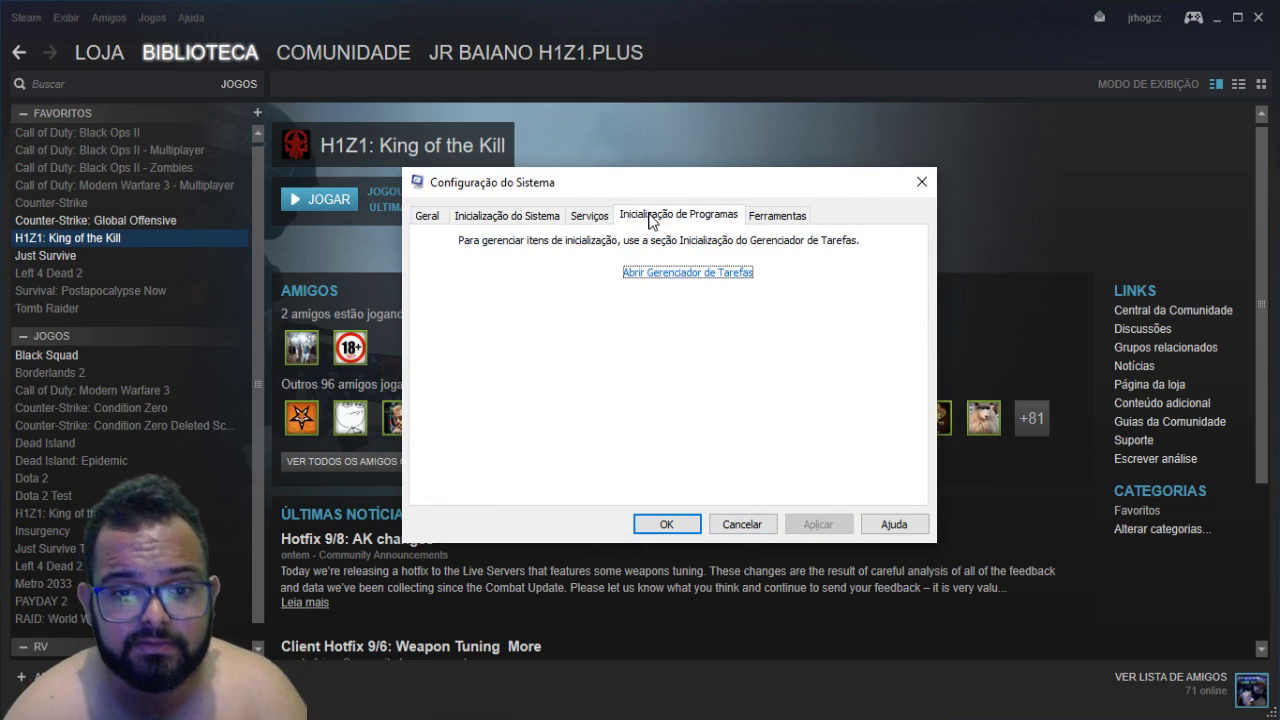
left_click(678, 274)
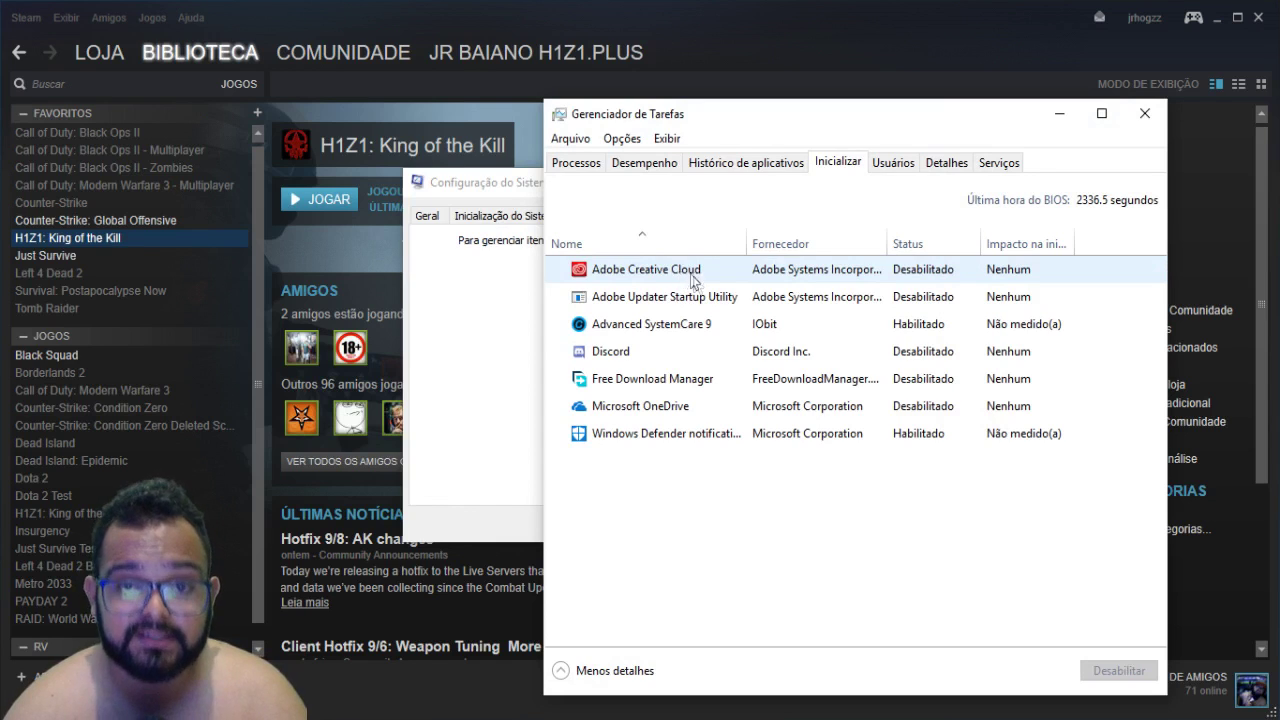
left_click_drag(760, 116, 727, 53)
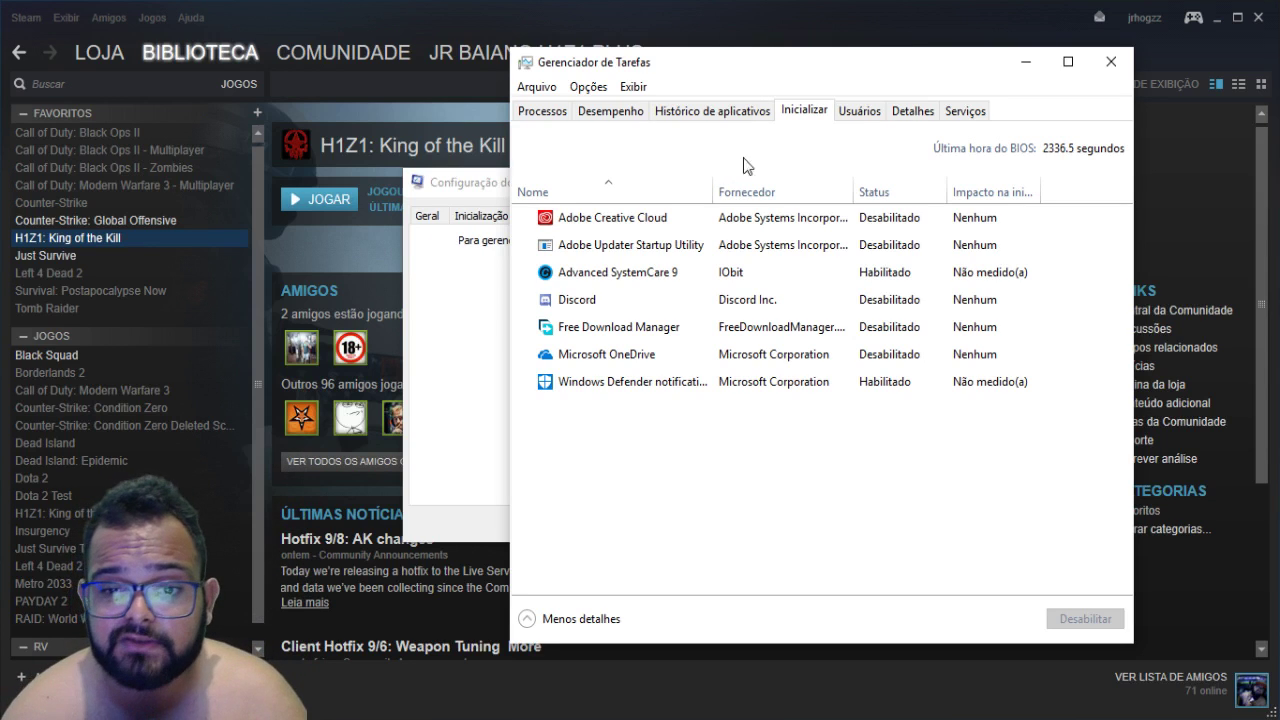
left_click_drag(822, 68, 787, 40)
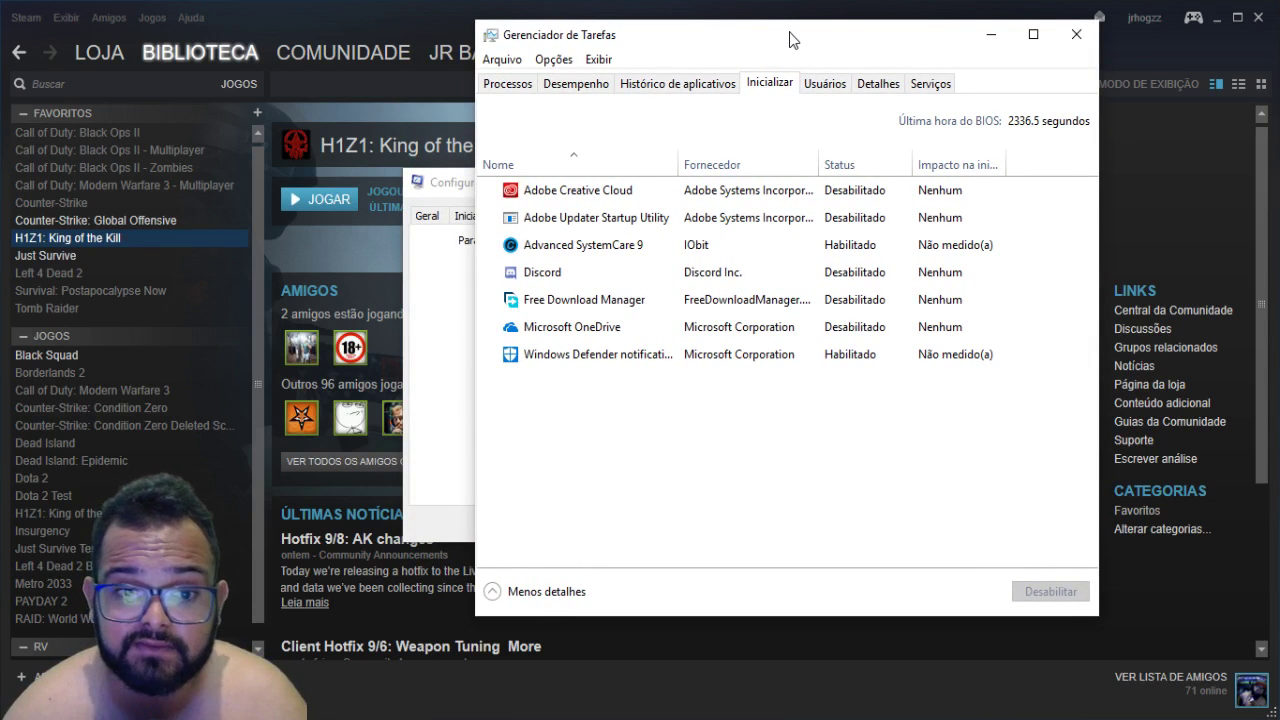
left_click(846, 249)
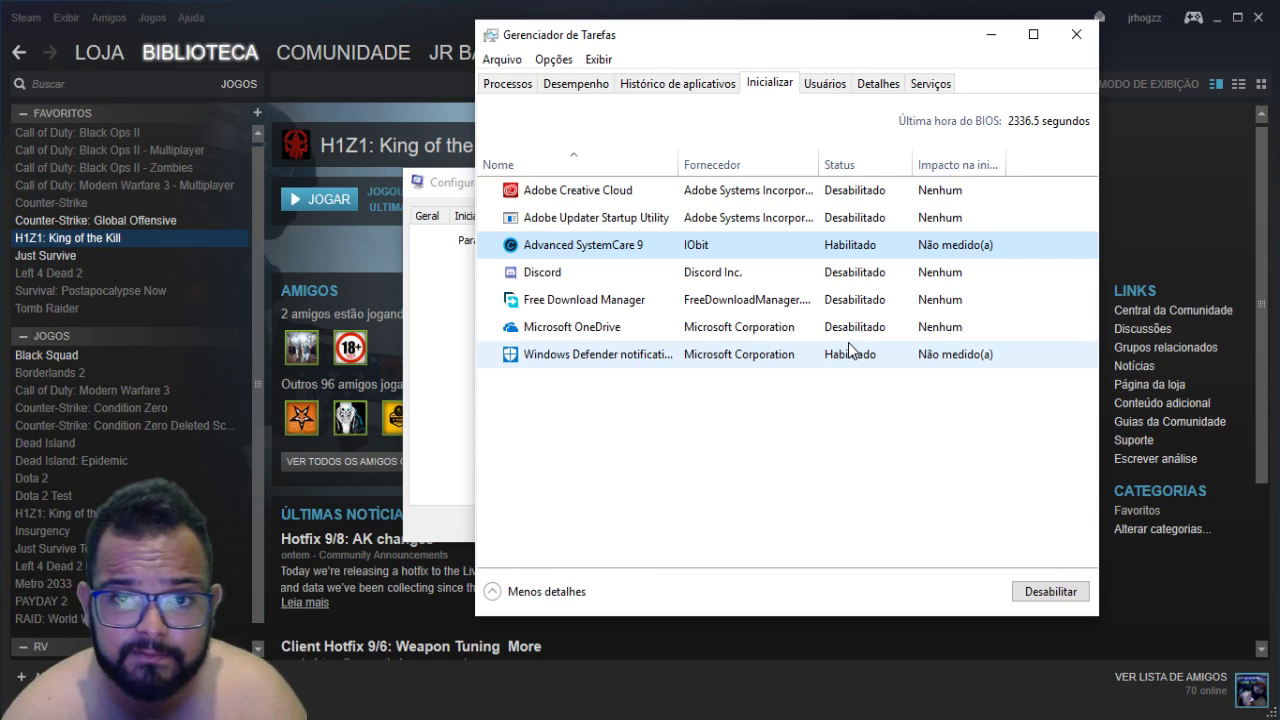
Close Task Manager and accept the System Configuration changes, exiting without restarting the computer.
left_click(1078, 36)
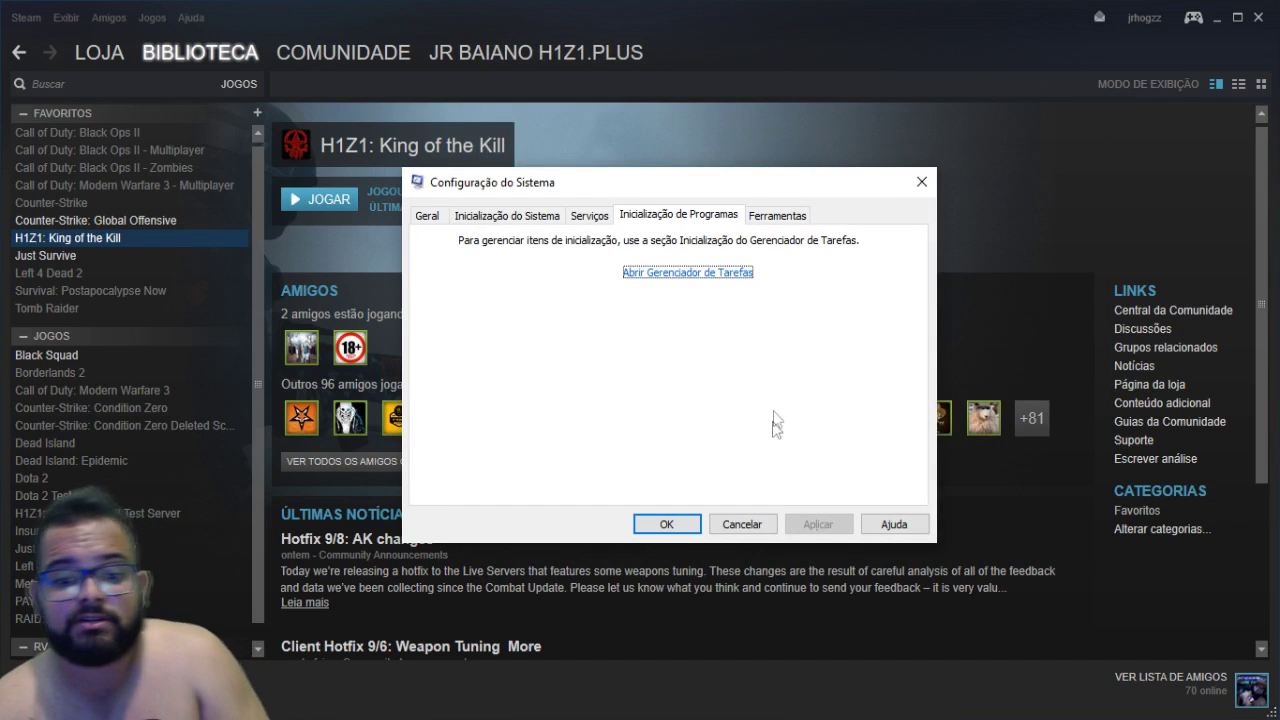
left_click(667, 524)
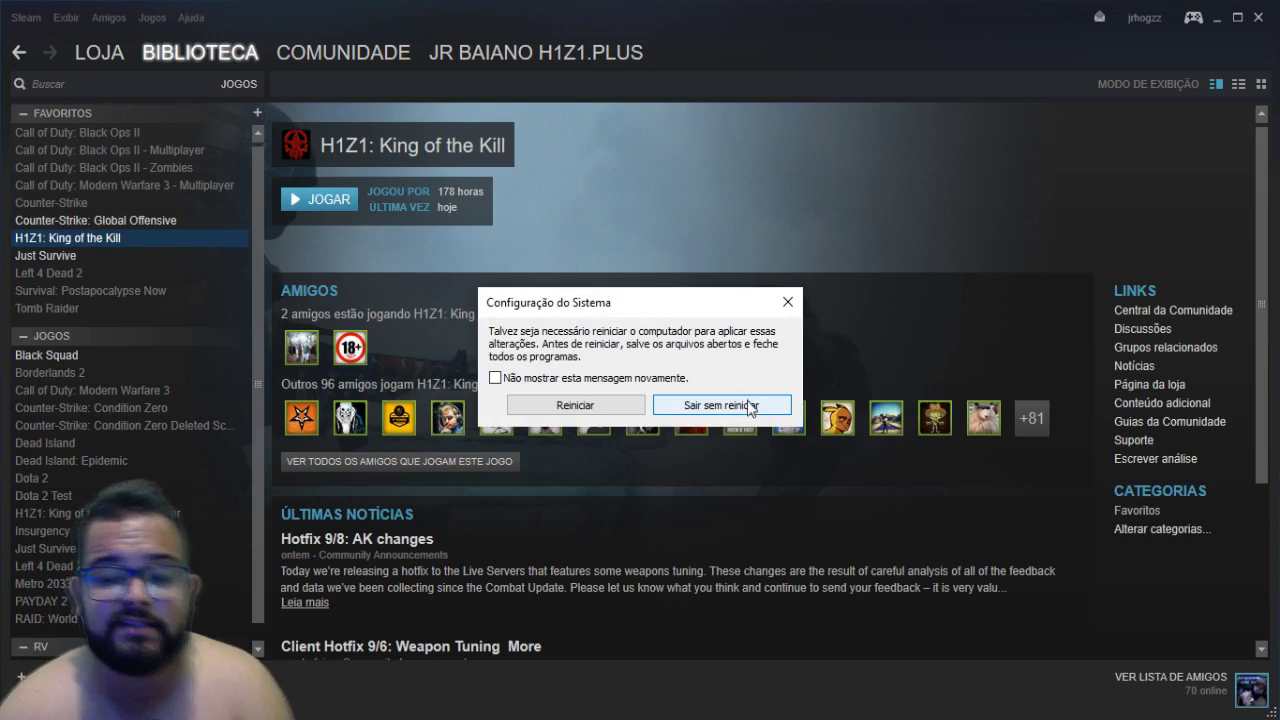
left_click(744, 403)
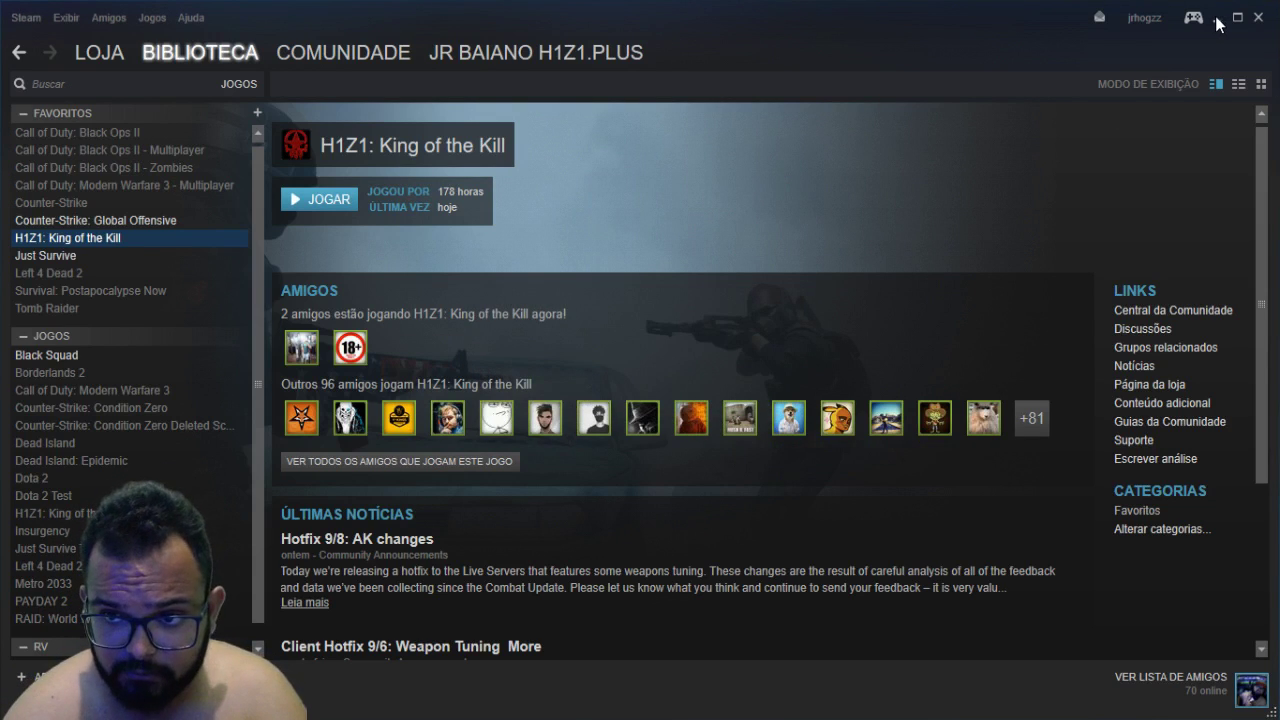
Clear the Steam and OBS windows off the desktop and move the Advanced SystemCare 9 and Driver Easy shortcuts side by side below the Steam shortcut row.
left_click(1258, 18)
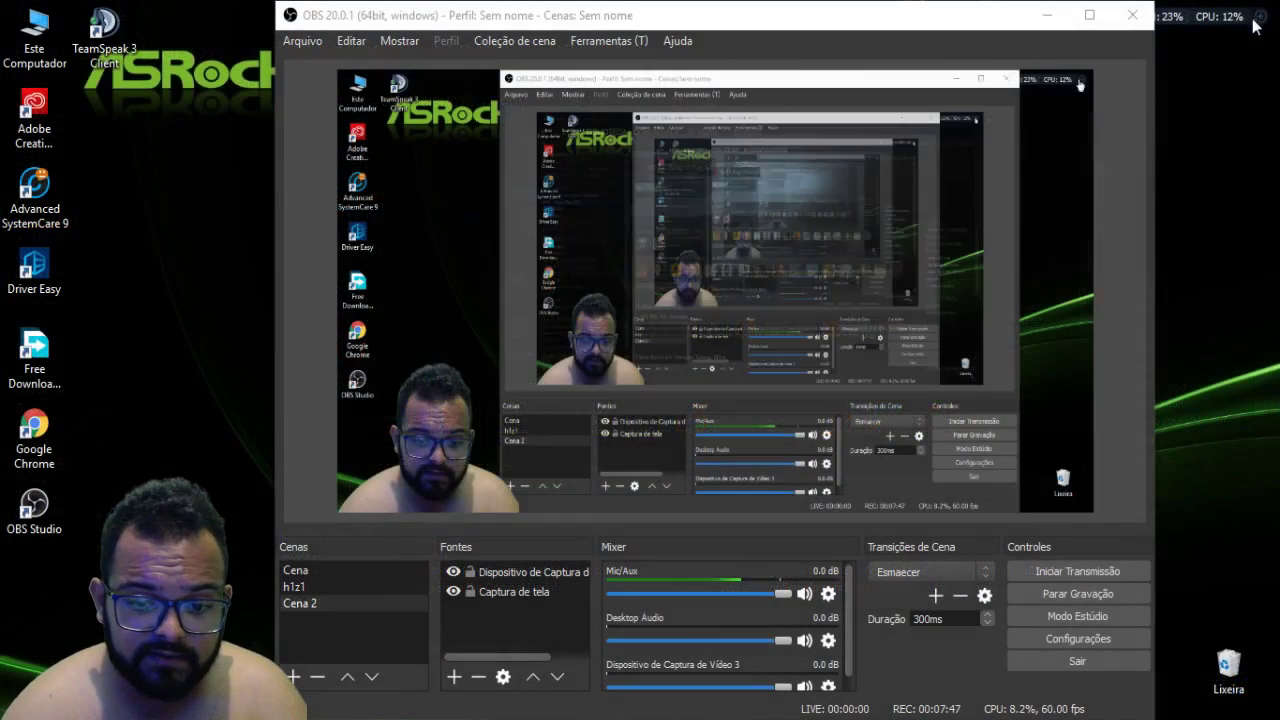
left_click(1050, 14)
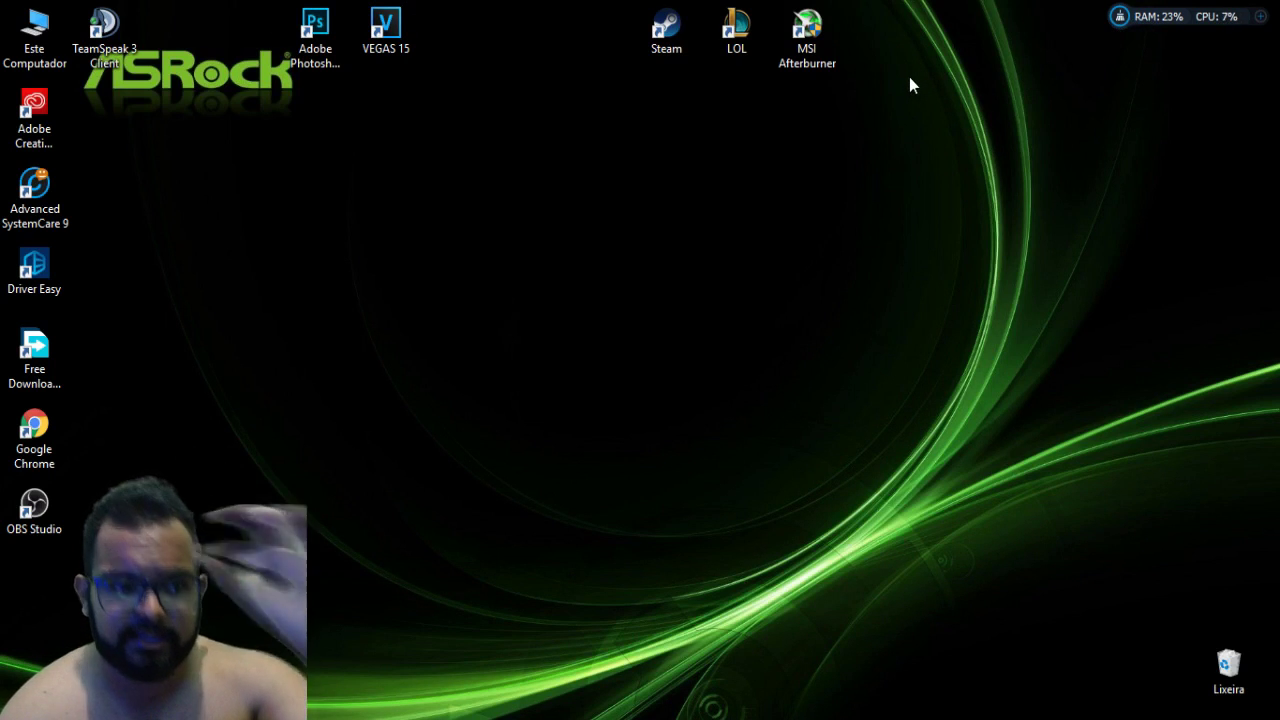
left_click_drag(35, 185, 457, 195)
left_click_drag(51, 265, 530, 192)
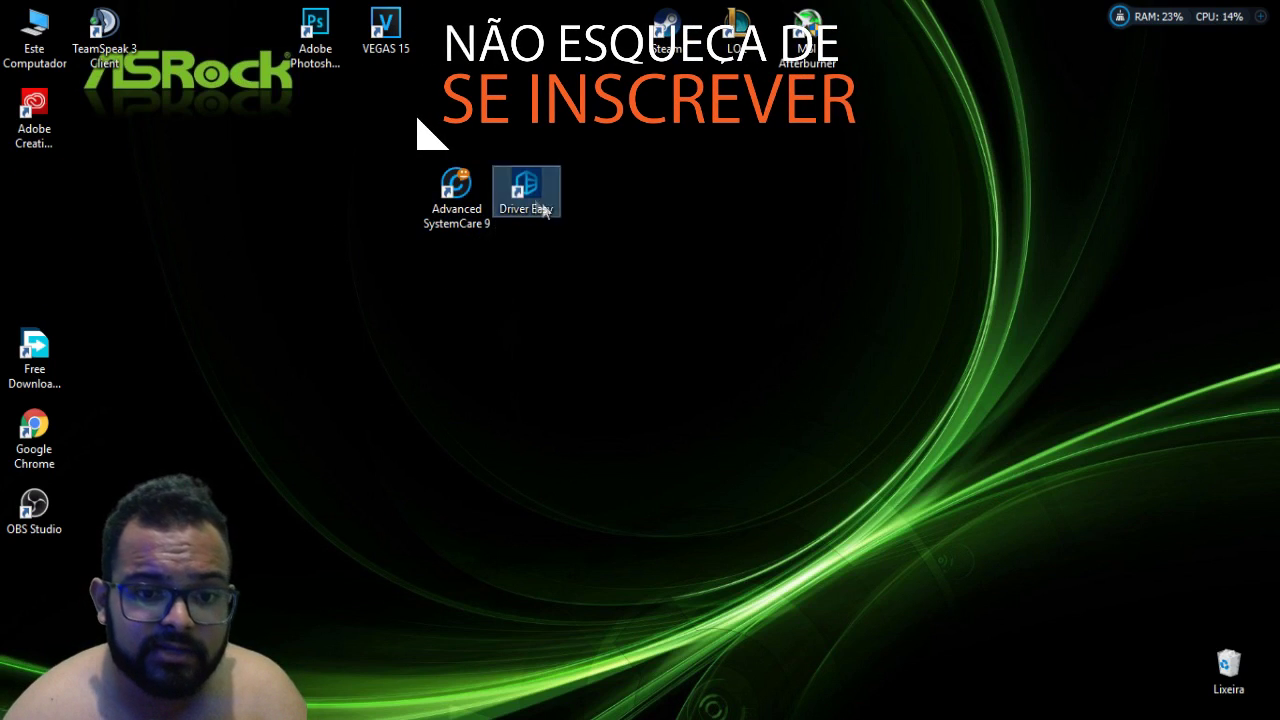
Open Advanced SystemCare 9 from the desktop and dismiss its offer of a new version.
left_click(466, 209)
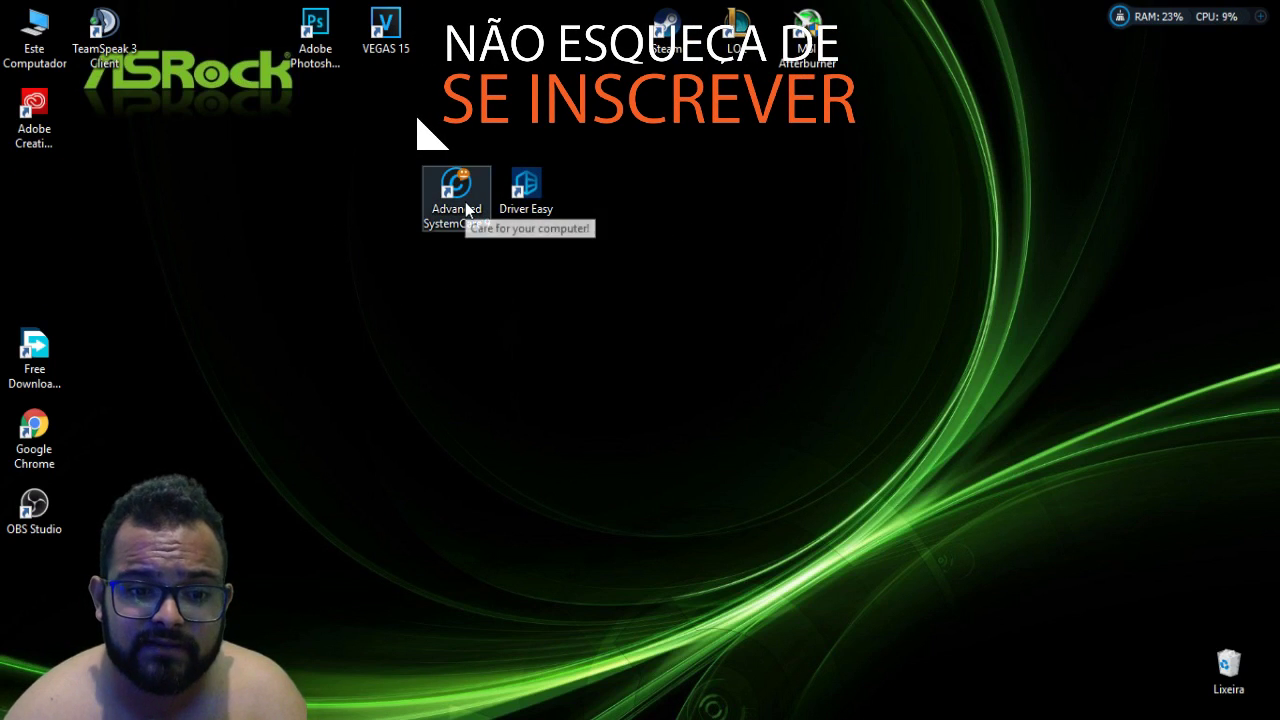
double_click(466, 209)
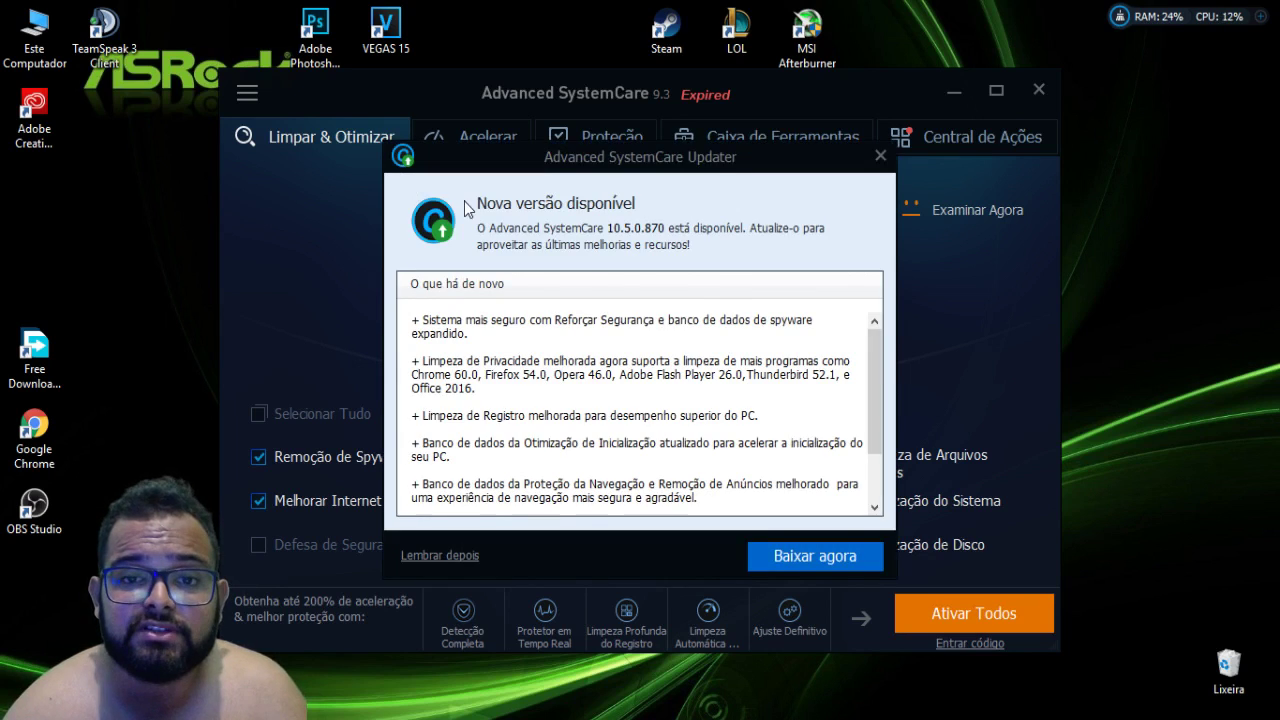
left_click(881, 156)
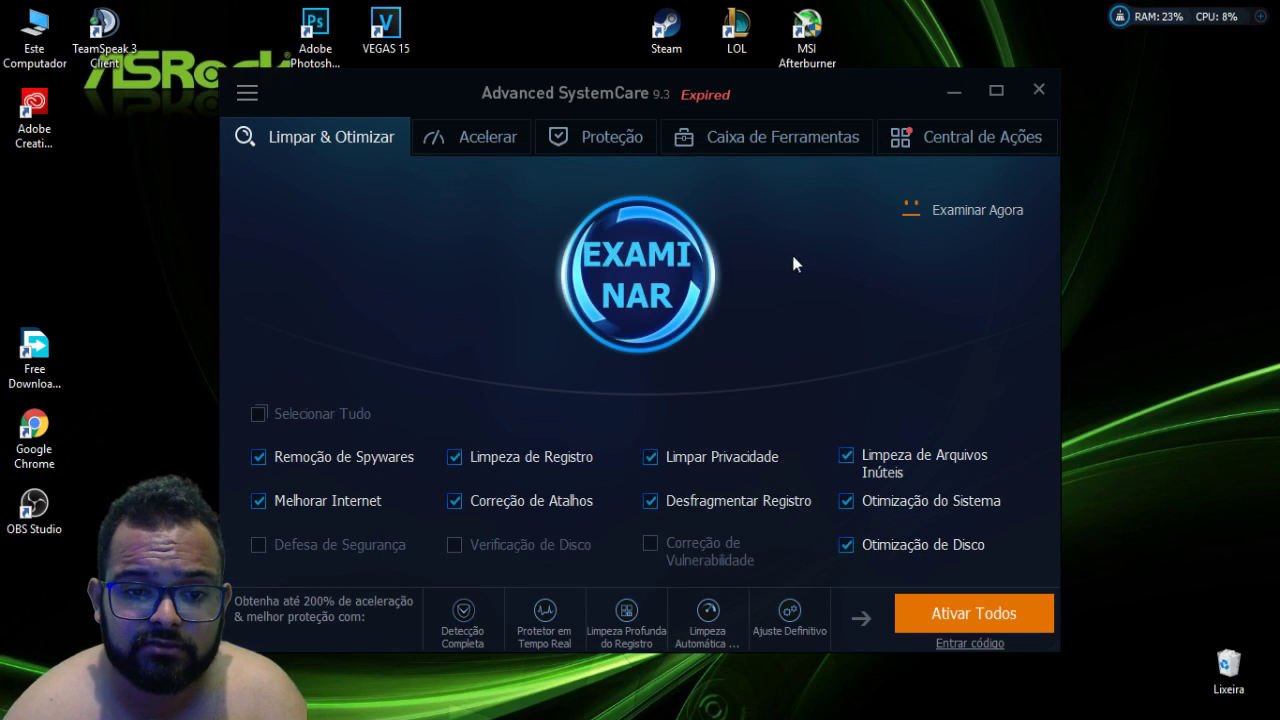
Try the Advanced SystemCare scan, skipping the spyware check and stopping the examination.
left_click(655, 263)
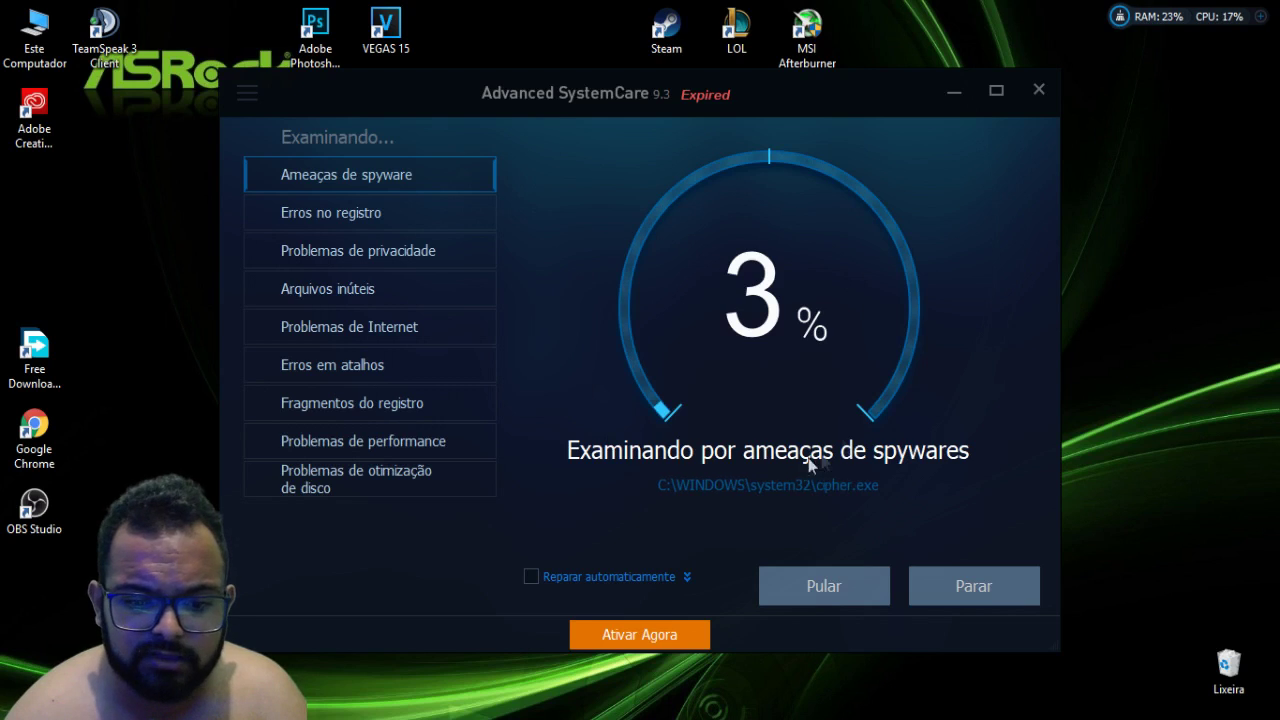
left_click(858, 585)
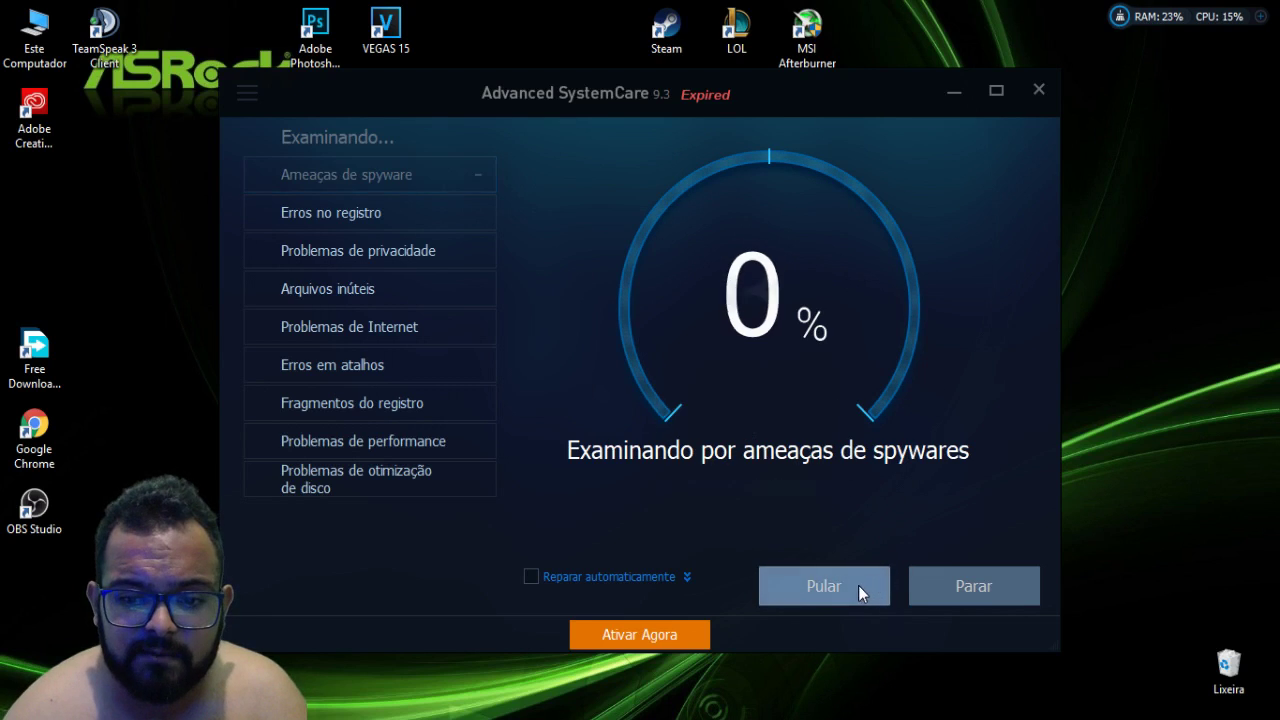
left_click(935, 592)
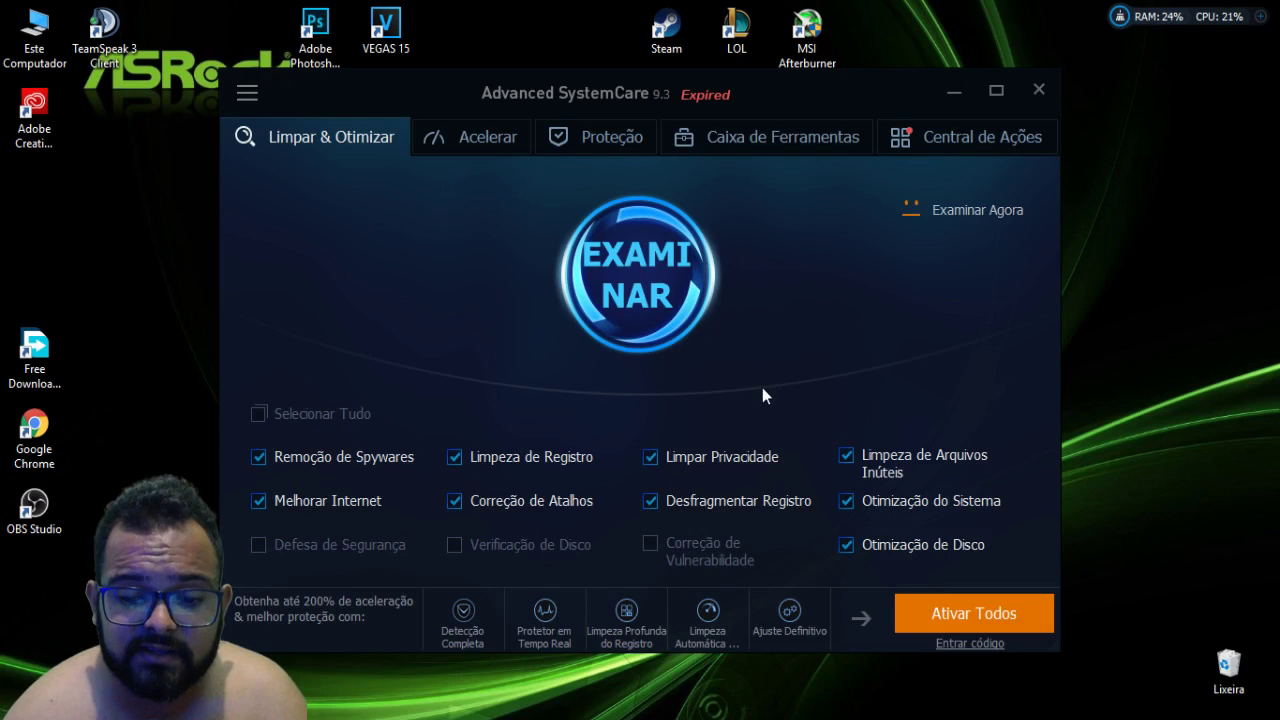
Run the Advanced SystemCare scan with automatic repair enabled, then stop it and close the program.
left_click(630, 300)
left_click(686, 577)
left_click(530, 577)
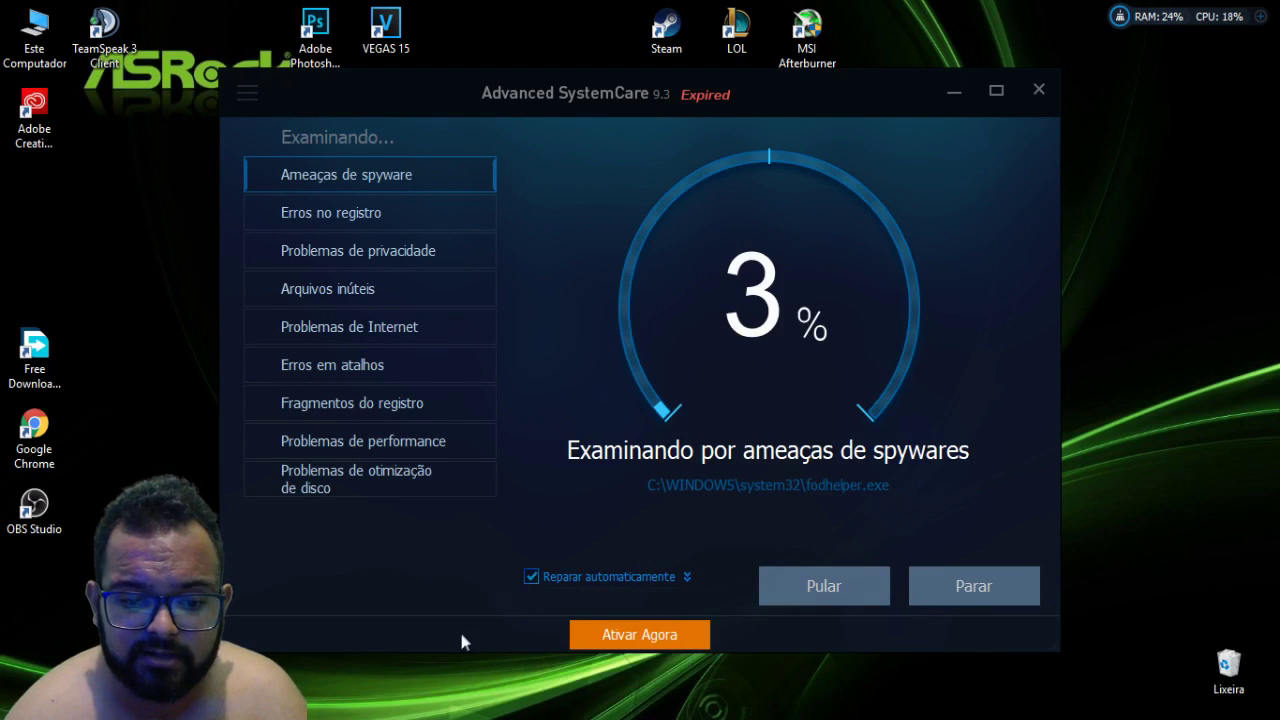
left_click(1018, 590)
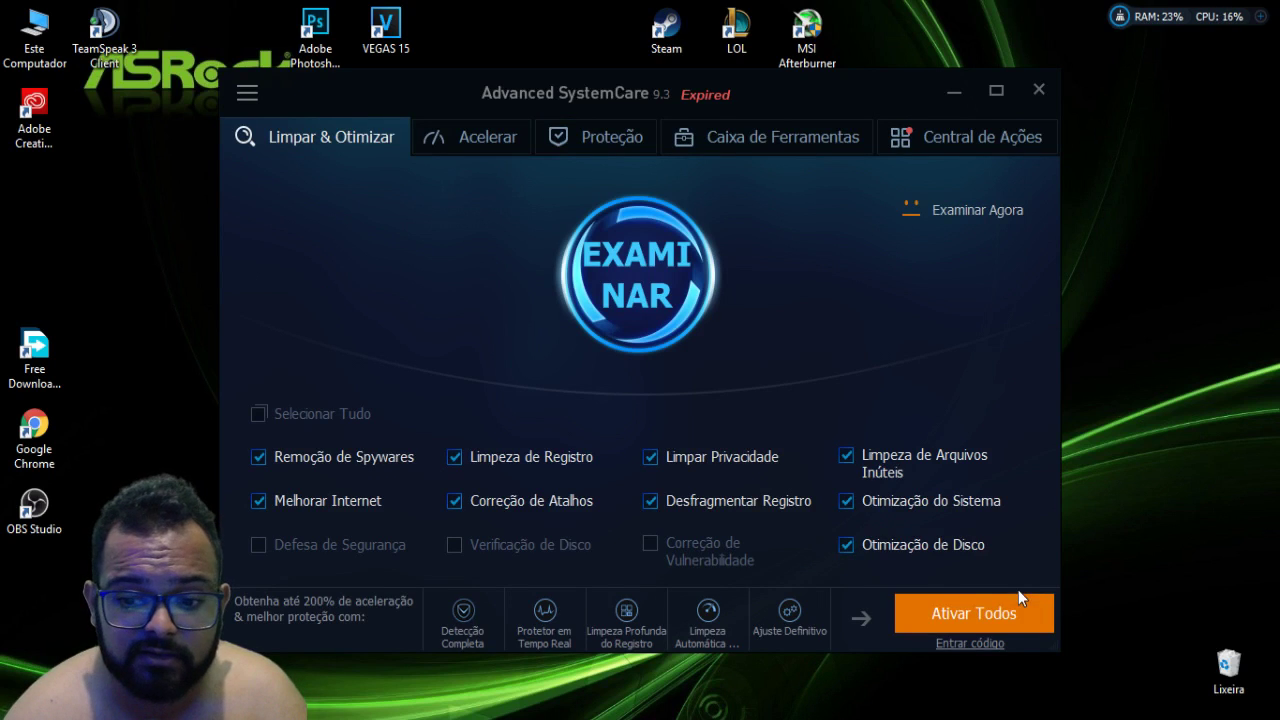
left_click(1040, 90)
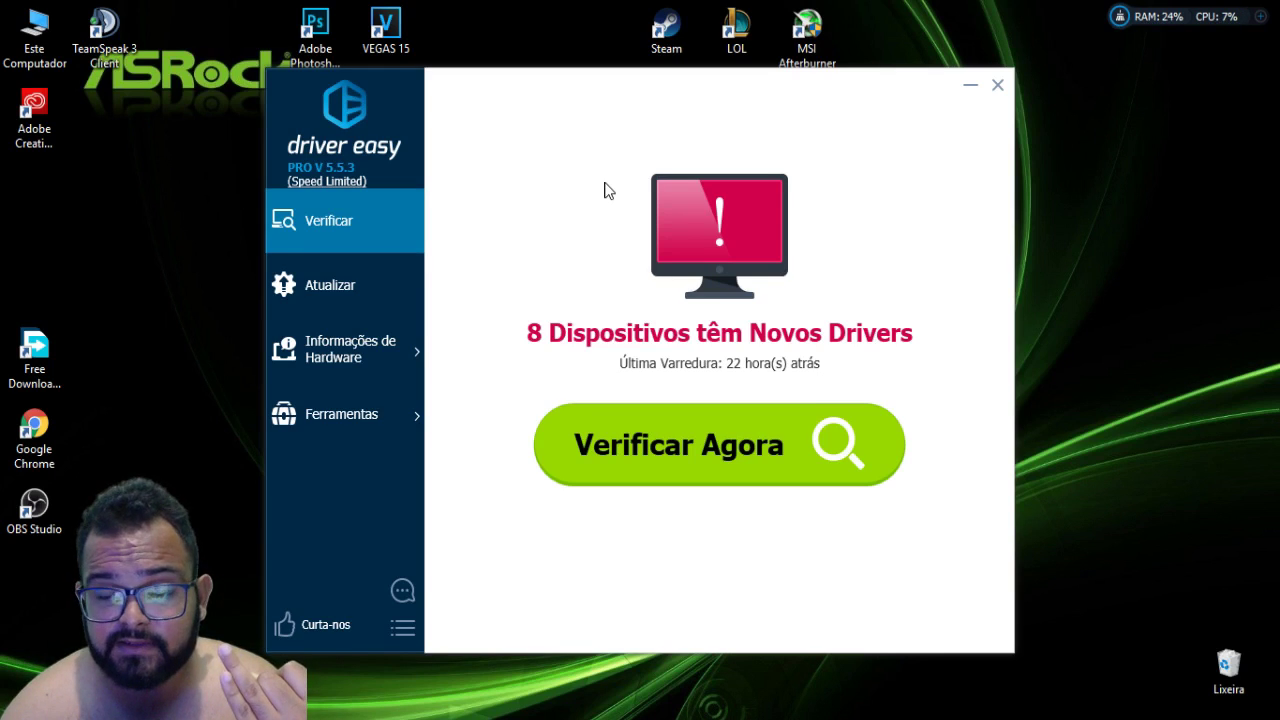
Scan the computer for outdated drivers in Driver Easy, review the device list and close the program without updating.
left_click(731, 420)
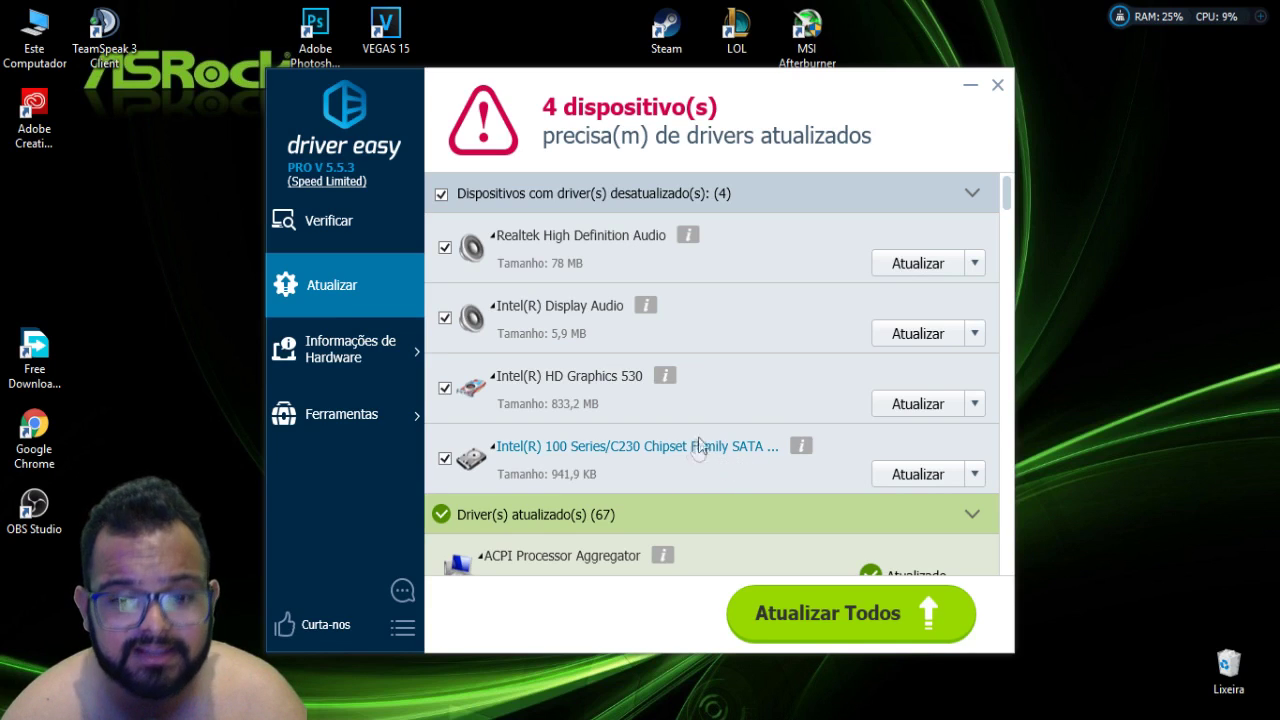
left_click(997, 86)
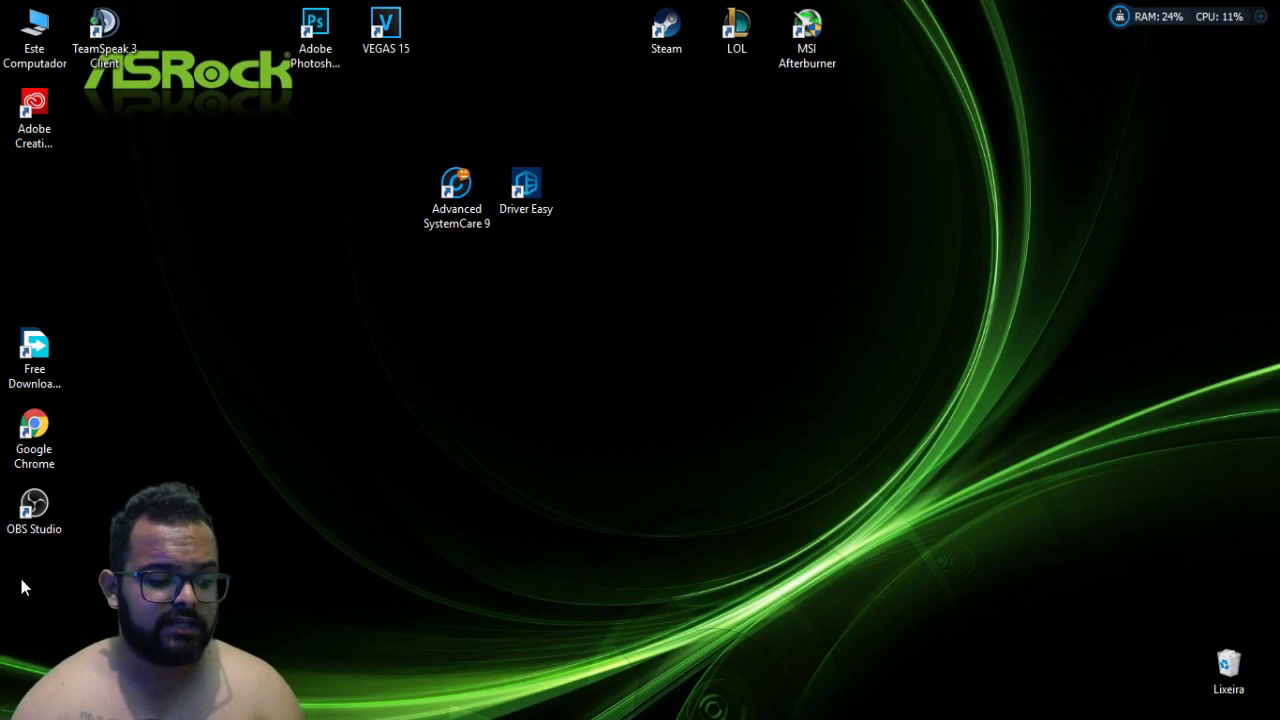
Open the user's temporary files folder by running %TEMP% from the Run dialog.
key("super")
type("execut")
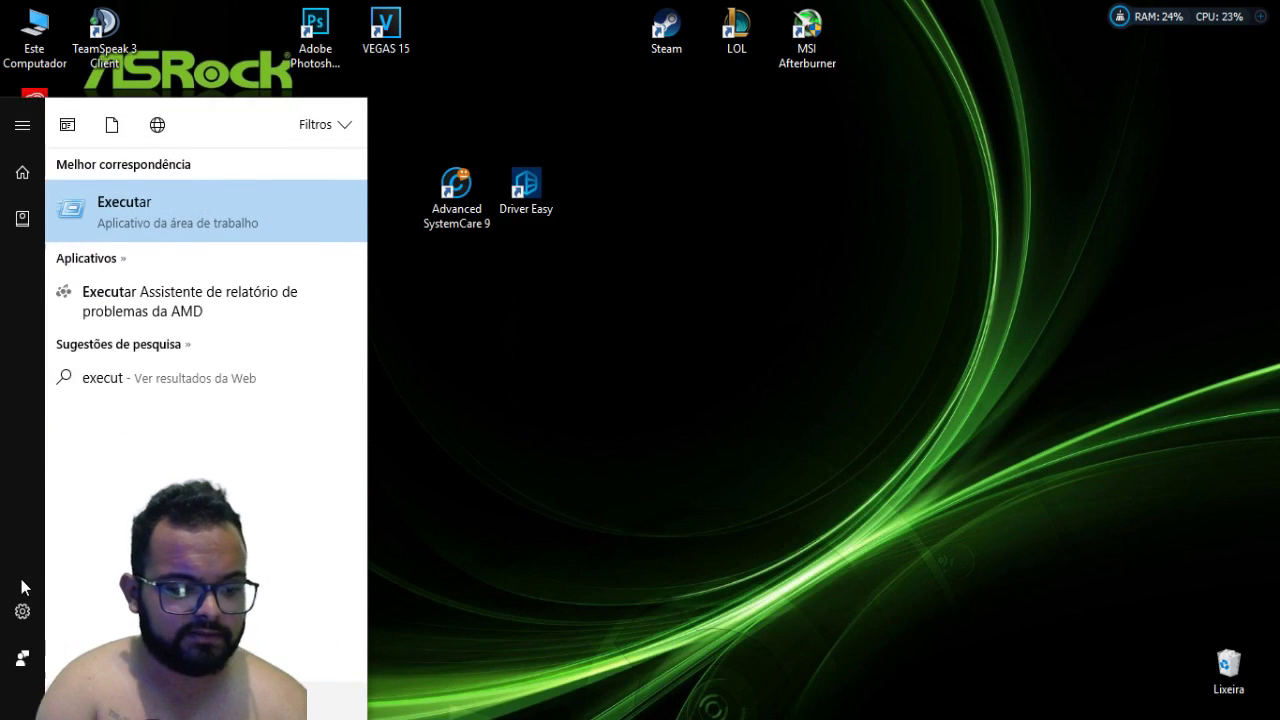
key("Return")
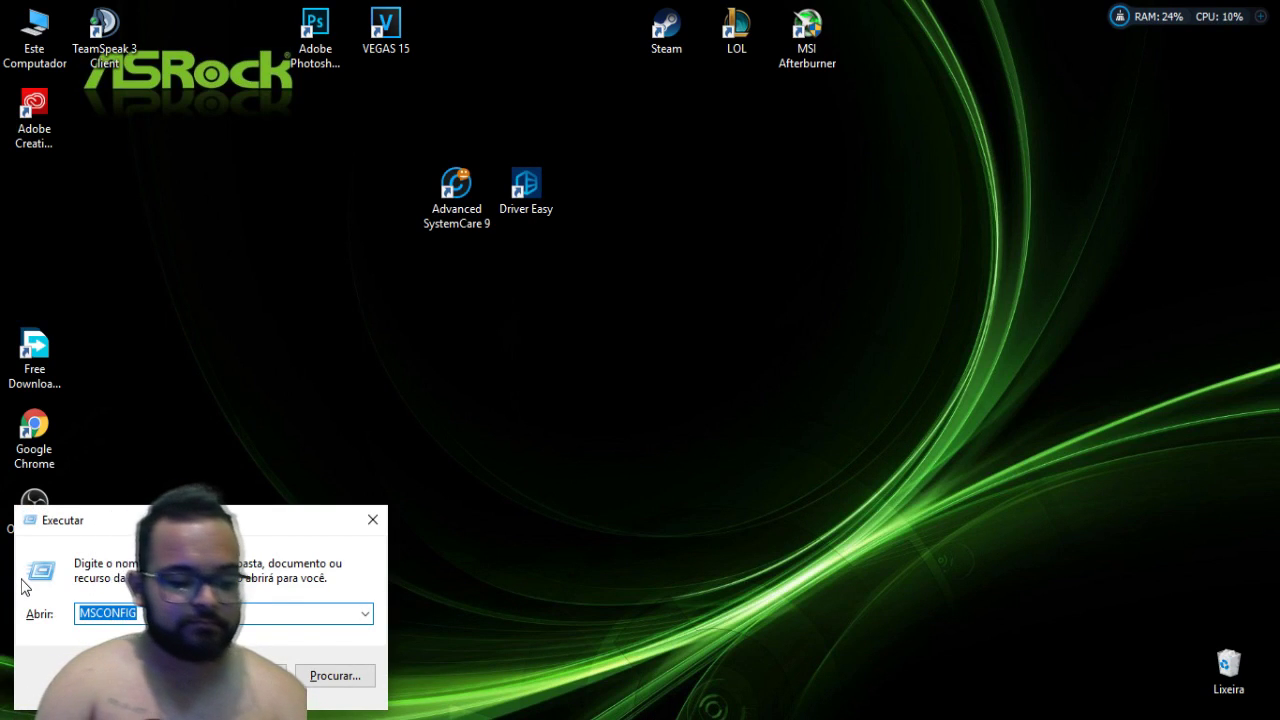
type("%TEMP%")
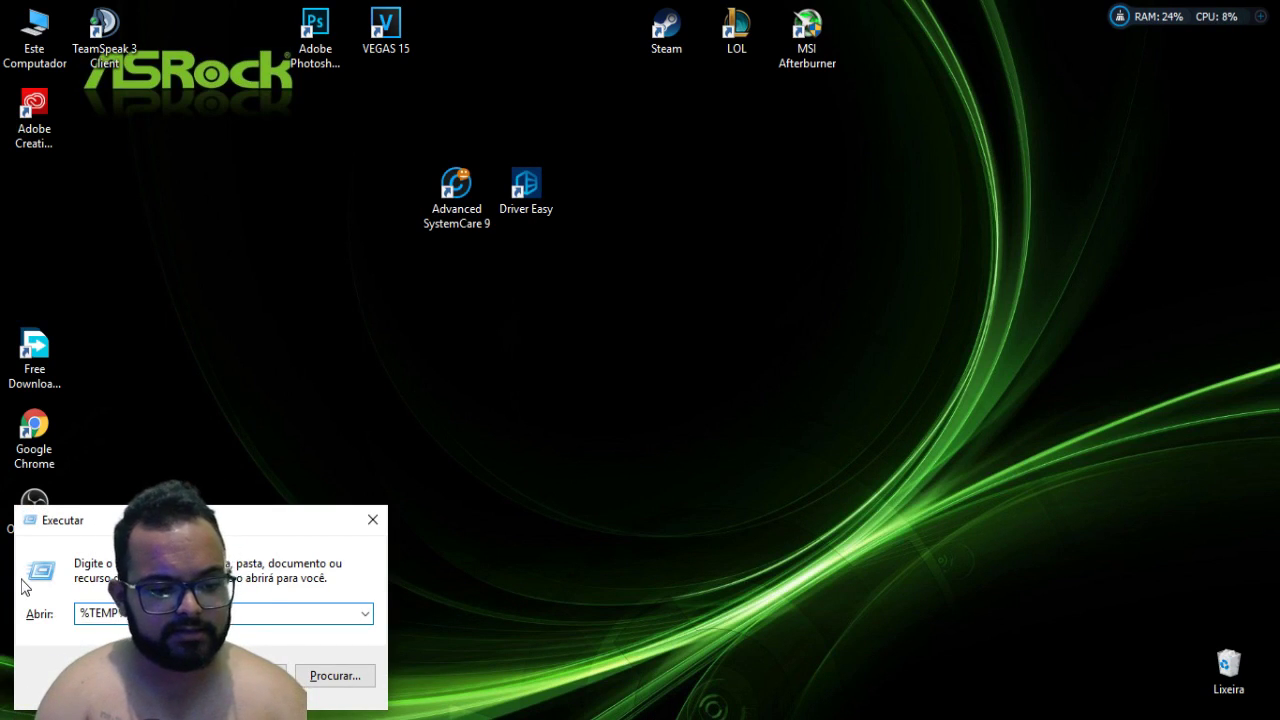
key("Return")
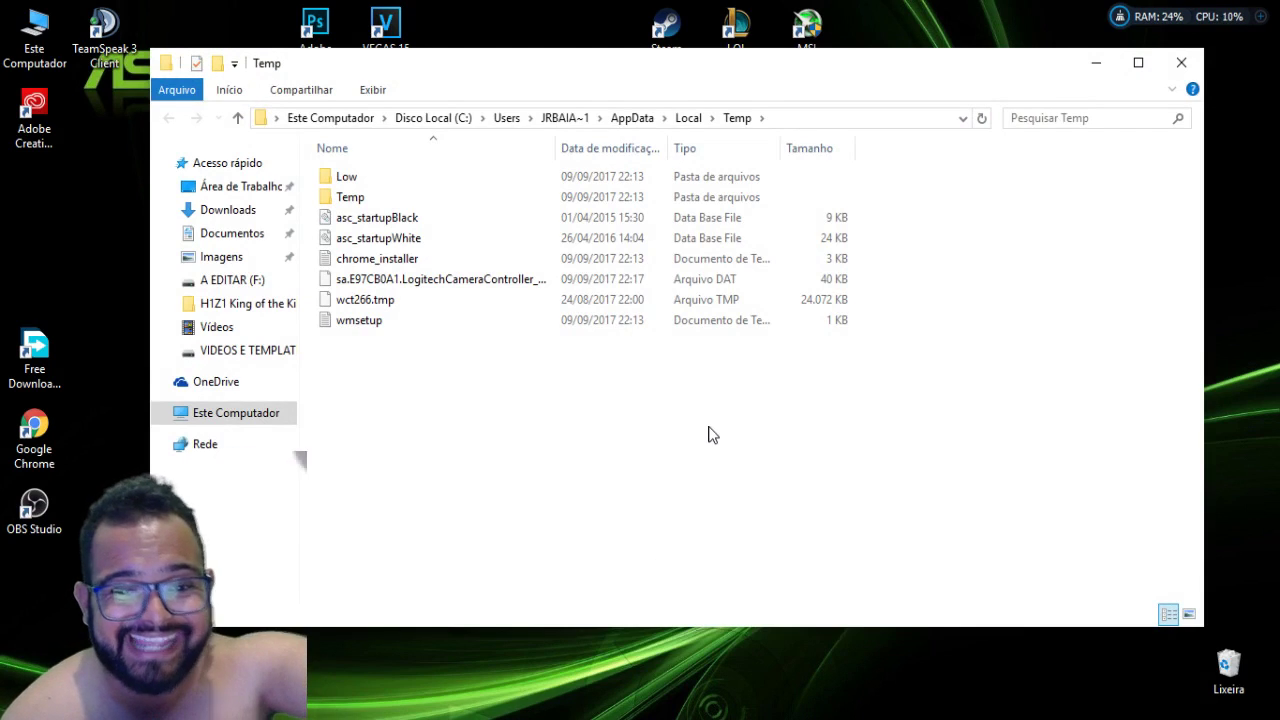
Permanently delete all items in the user's Temp folder, confirming the deletion, and close the folder window.
key("ctrl+a")
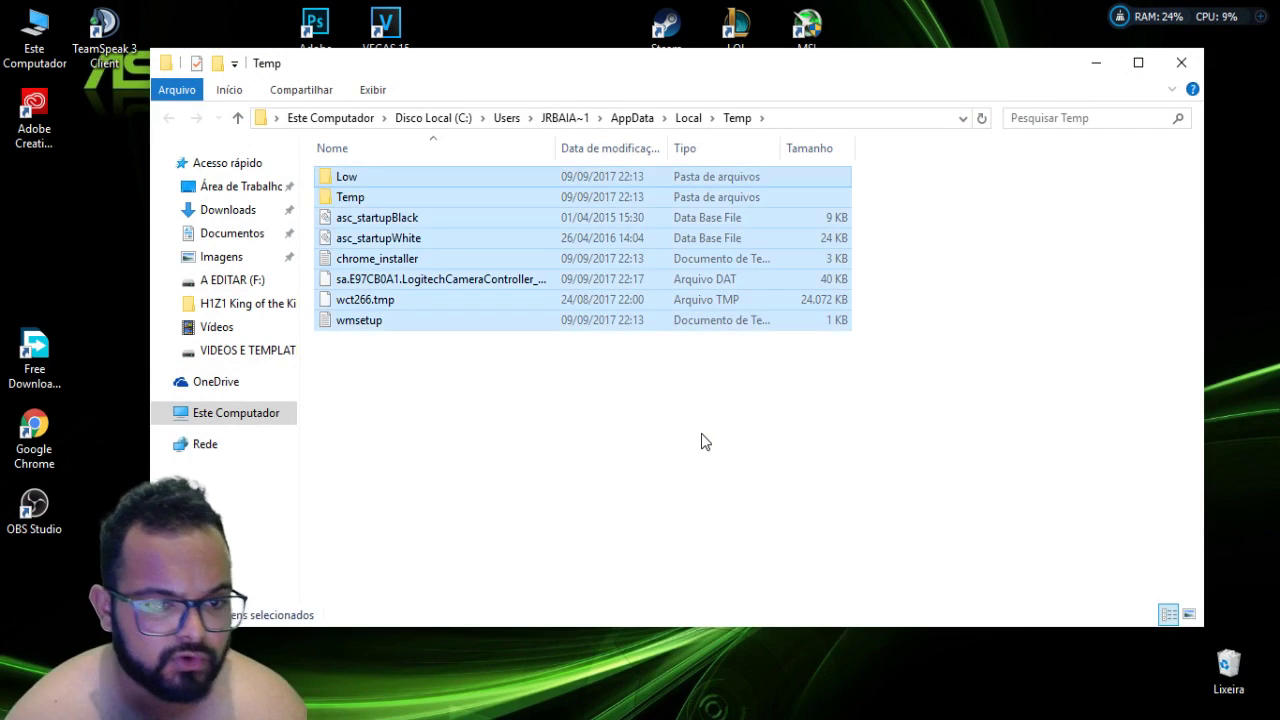
key("shift+Delete")
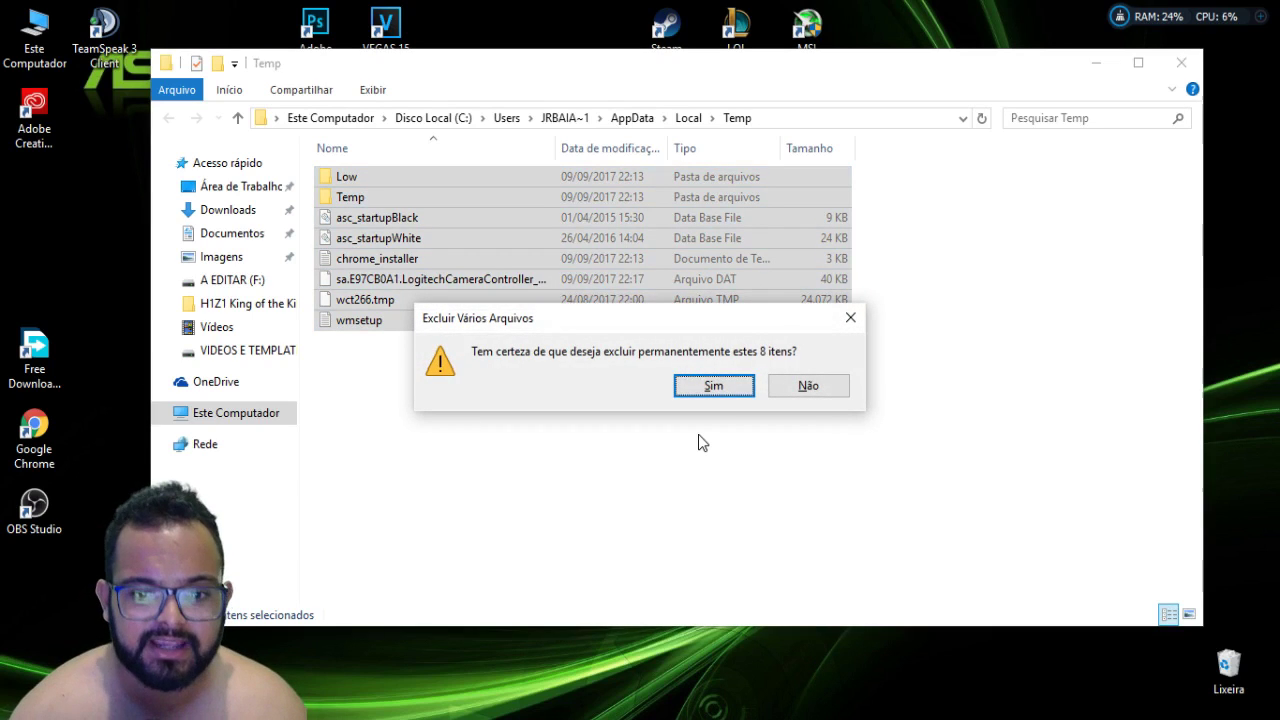
left_click(745, 390)
left_click(449, 303)
left_click(421, 304)
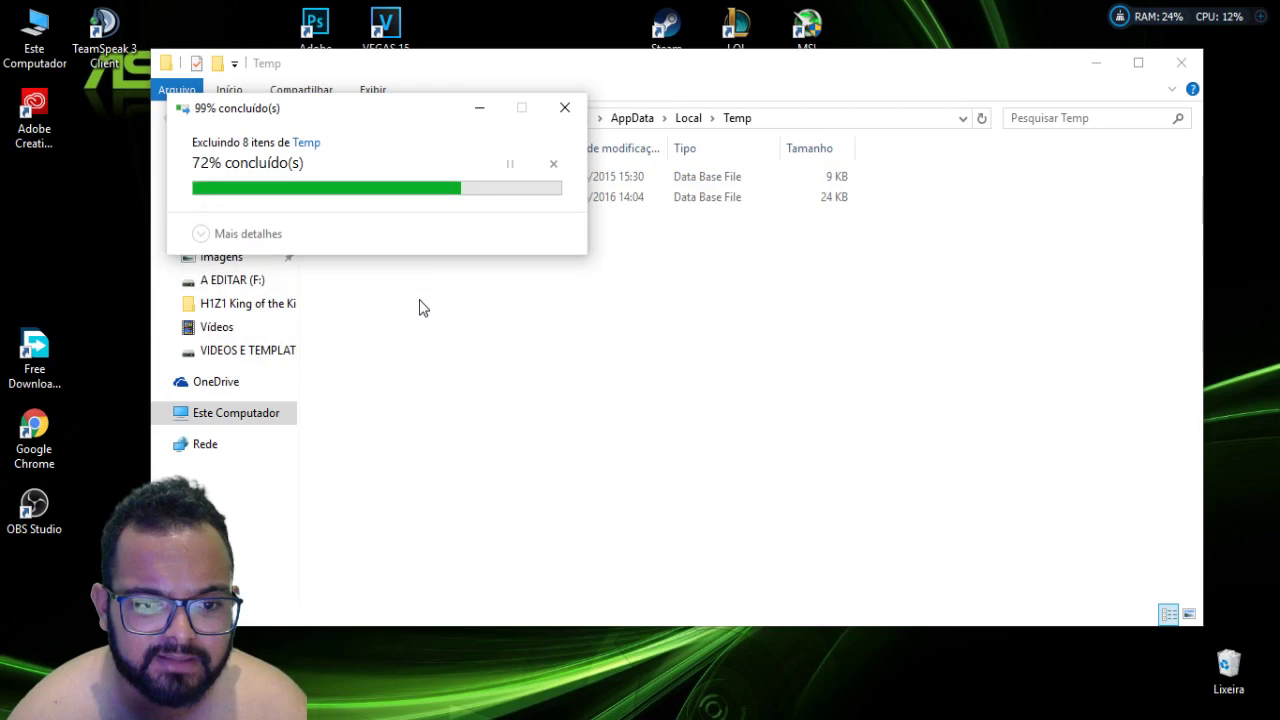
left_click(1172, 66)
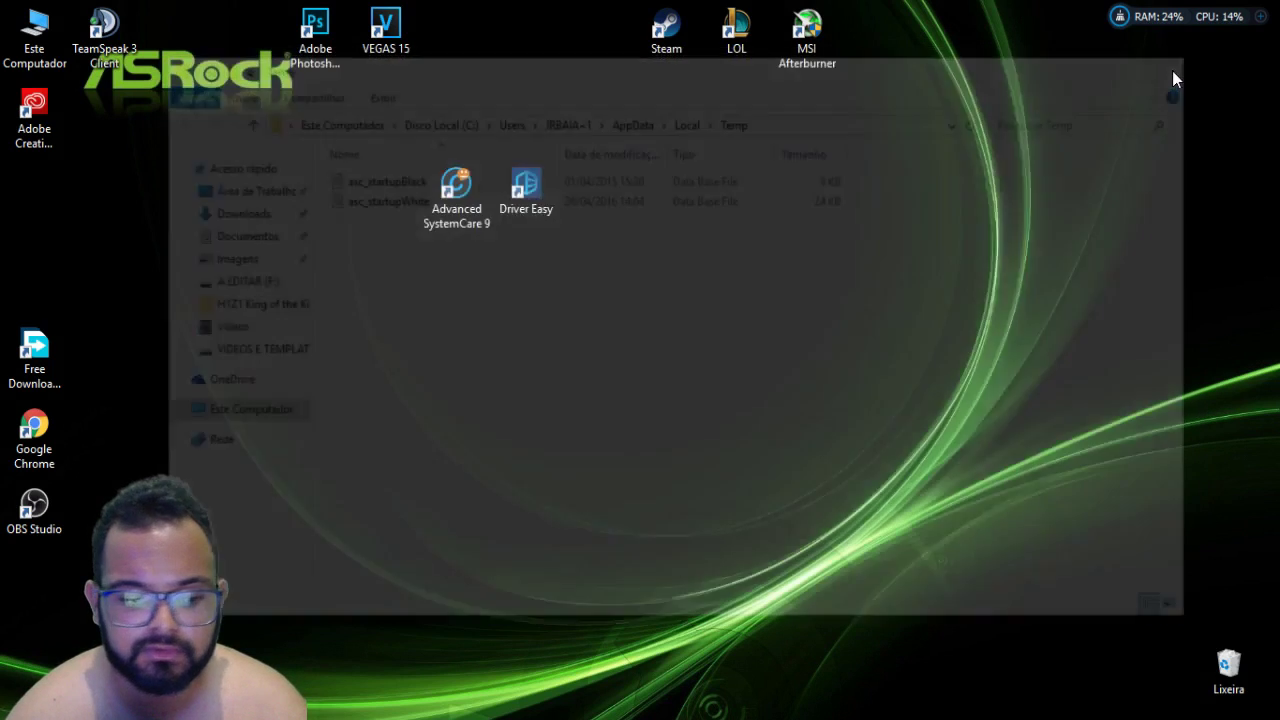
Open the Windows Temp folder by running TEMP from the Run dialog and grant permanent access to it.
key("super")
type("executar")
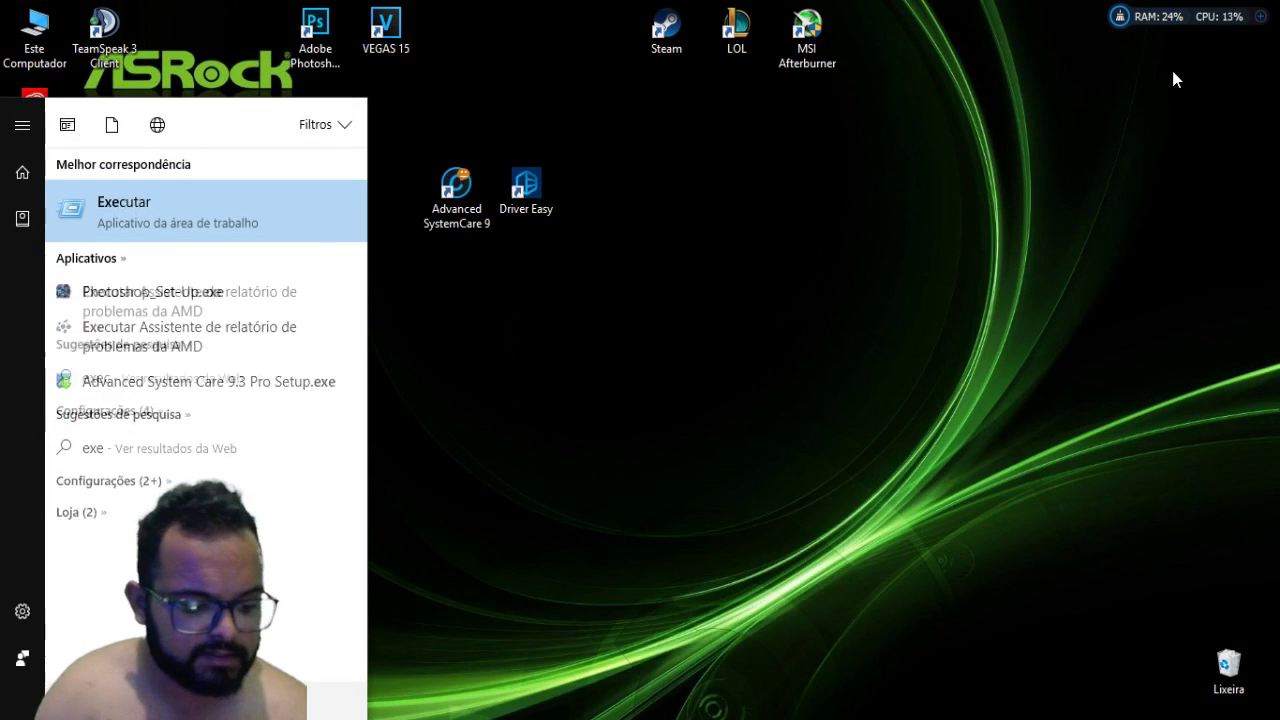
key("Return")
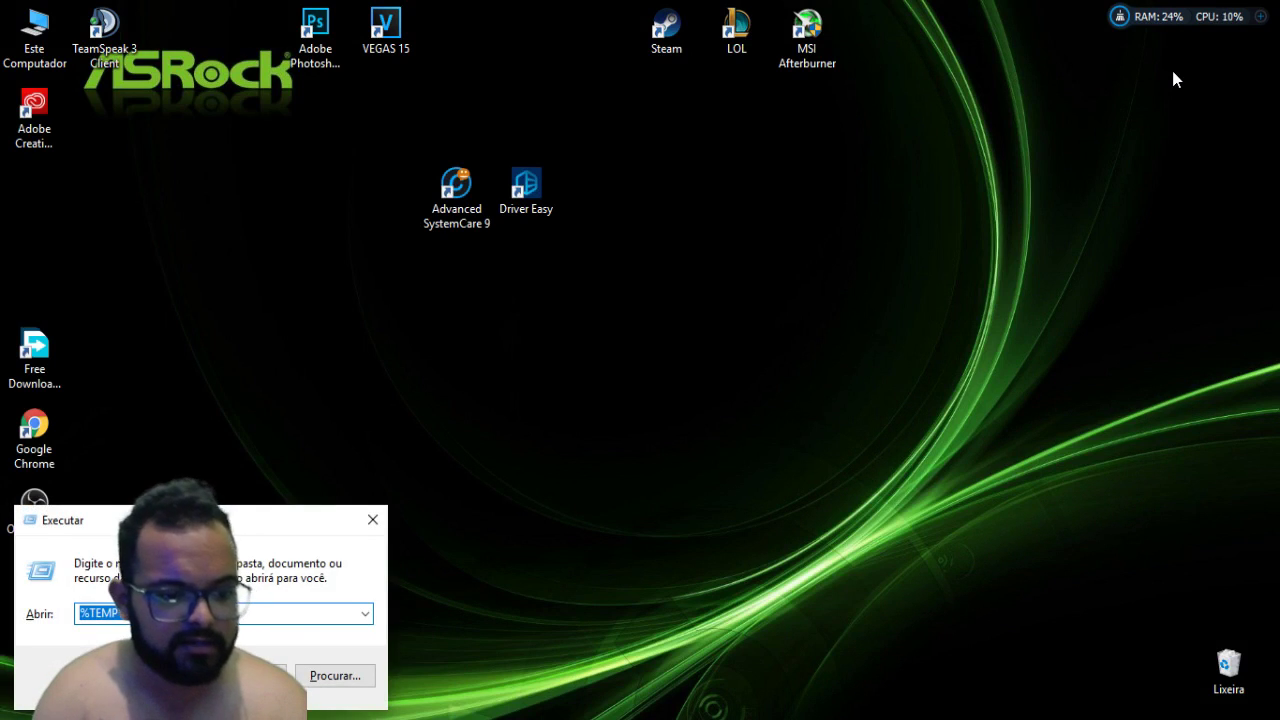
key("BackSpace")
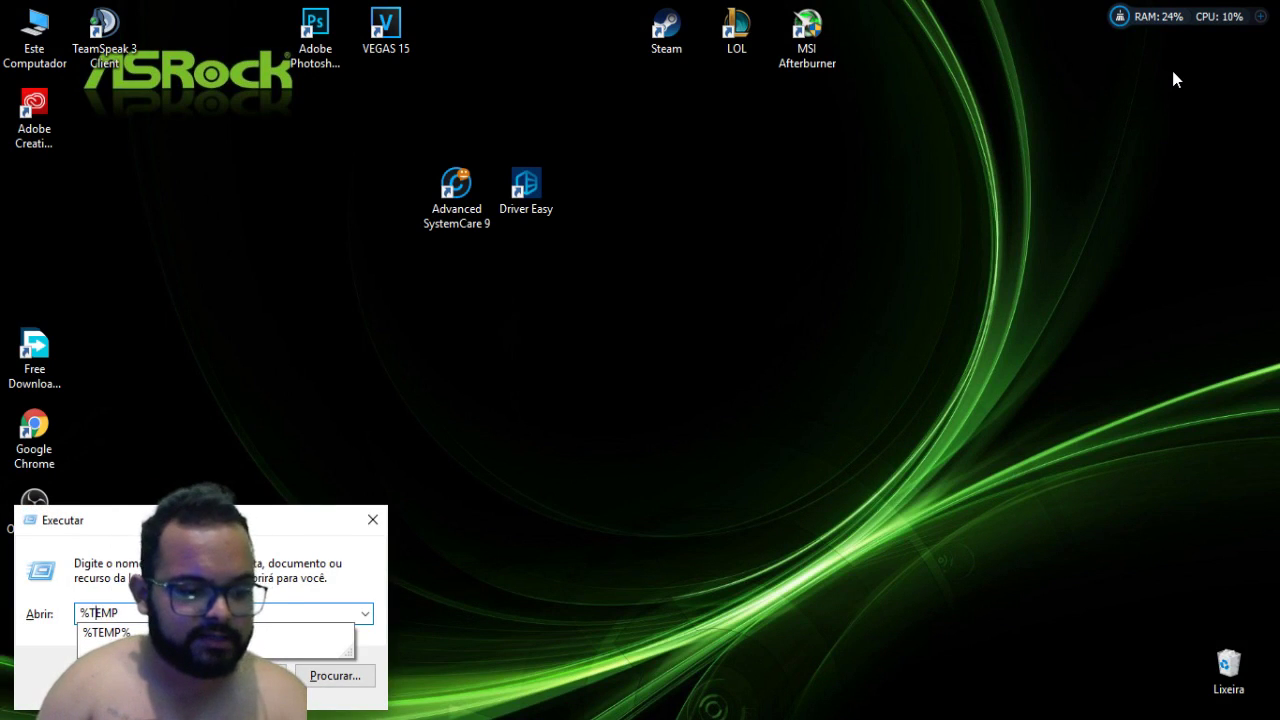
type("%")
key("Return")
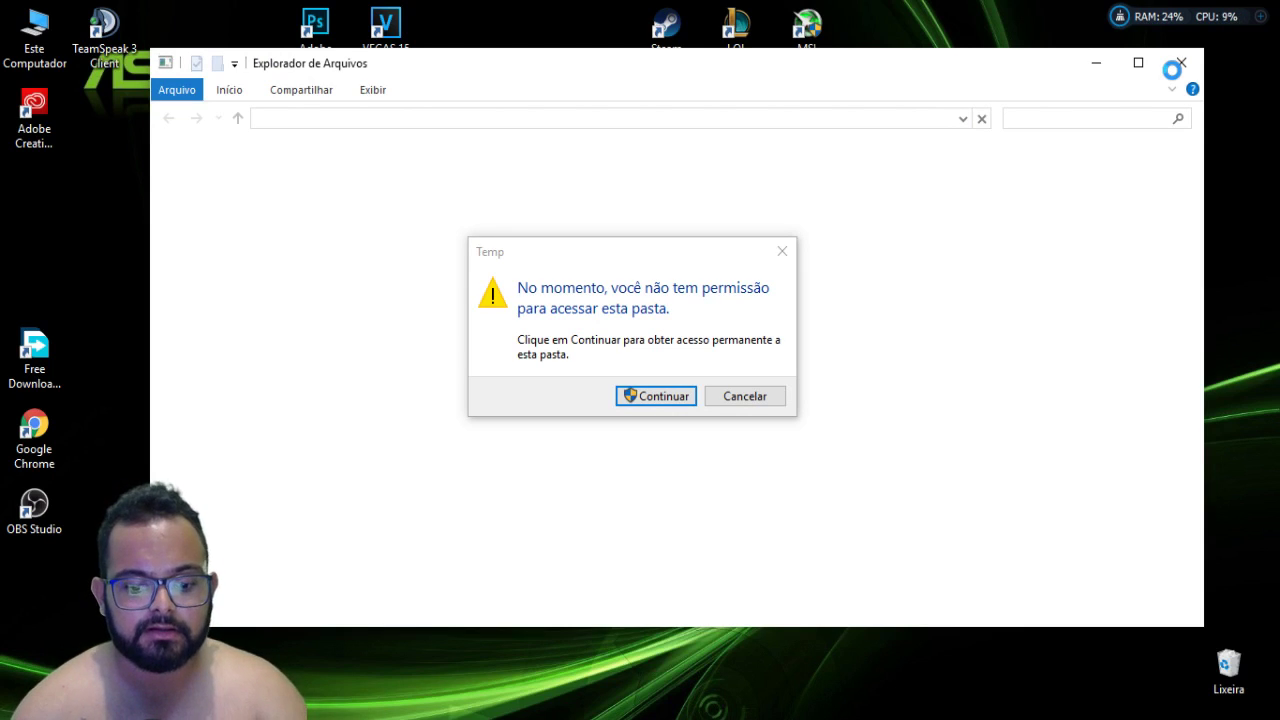
left_click(634, 396)
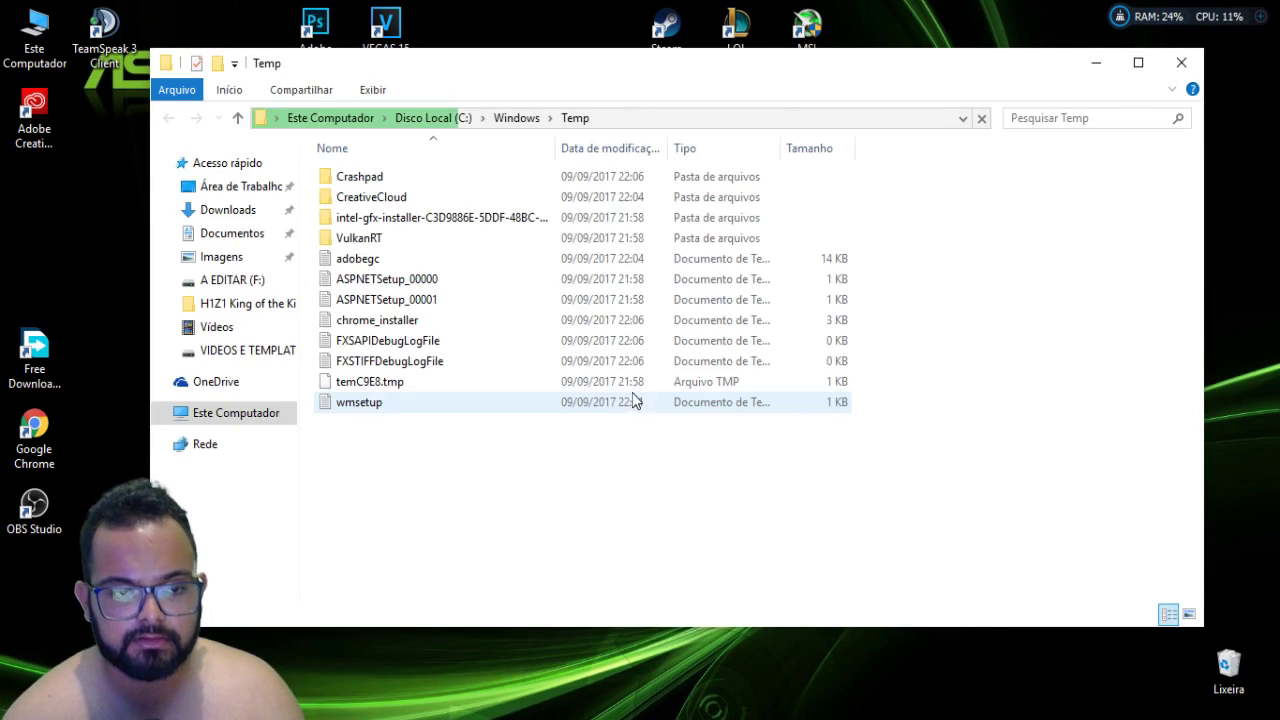
Permanently delete everything in the Windows Temp folder, granting administrator permission for the protected items, and minimize the folder window.
key("ctrl+a")
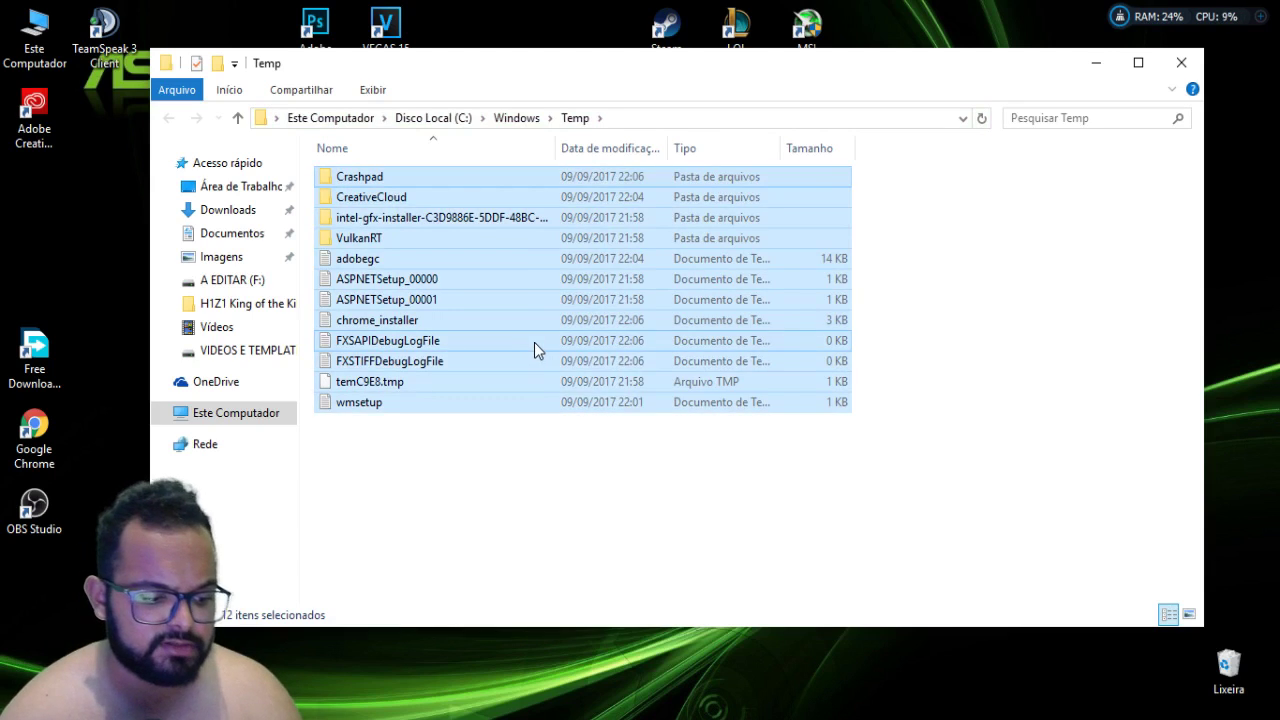
key("shift+Delete")
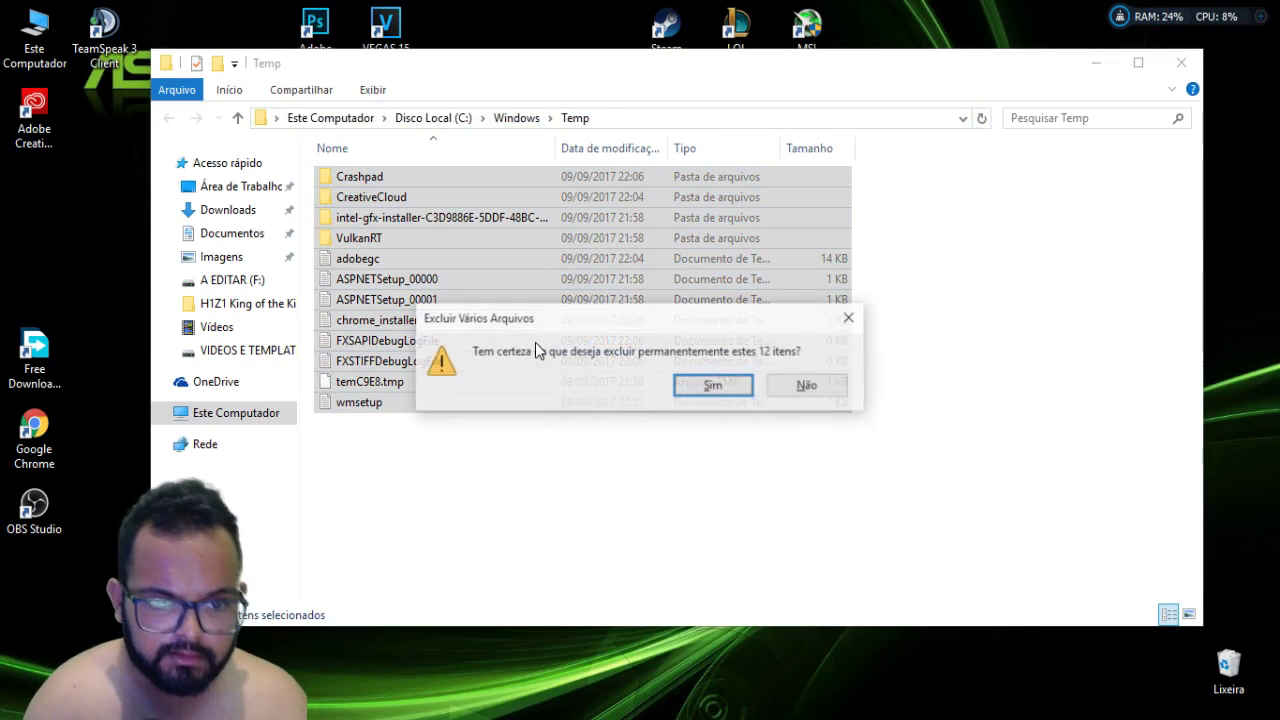
key("Return")
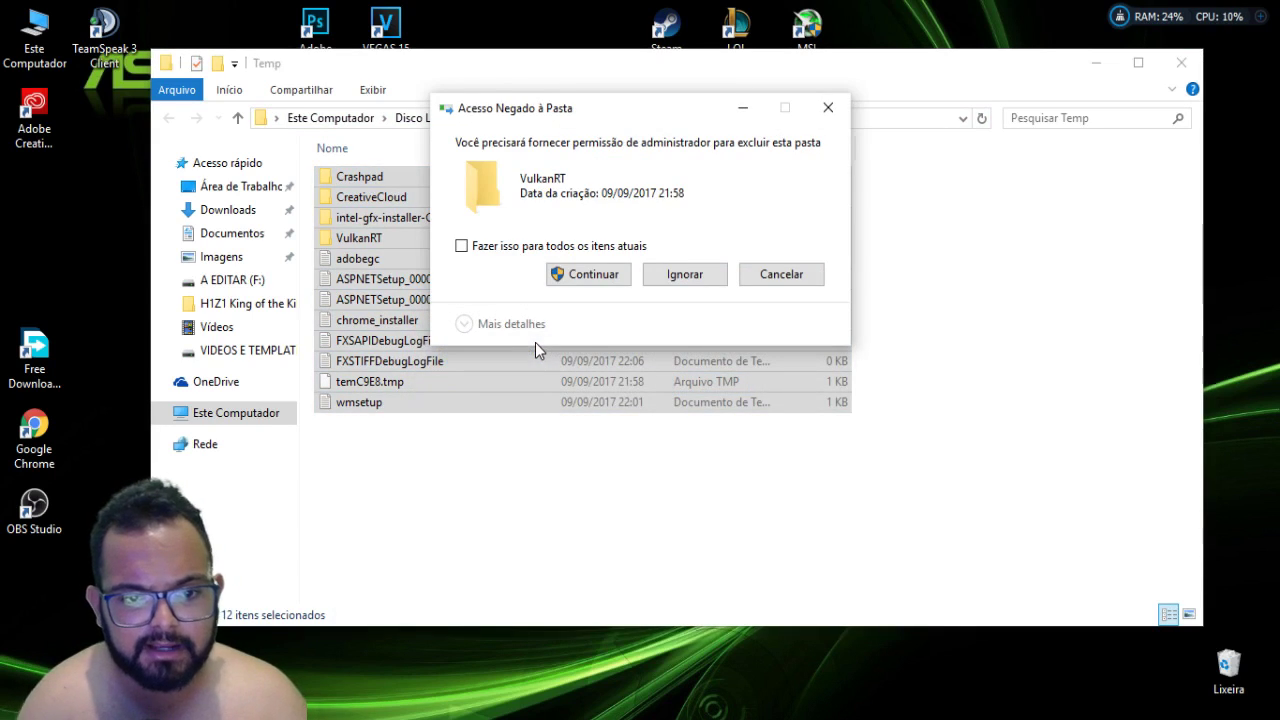
left_click(615, 274)
left_click(681, 318)
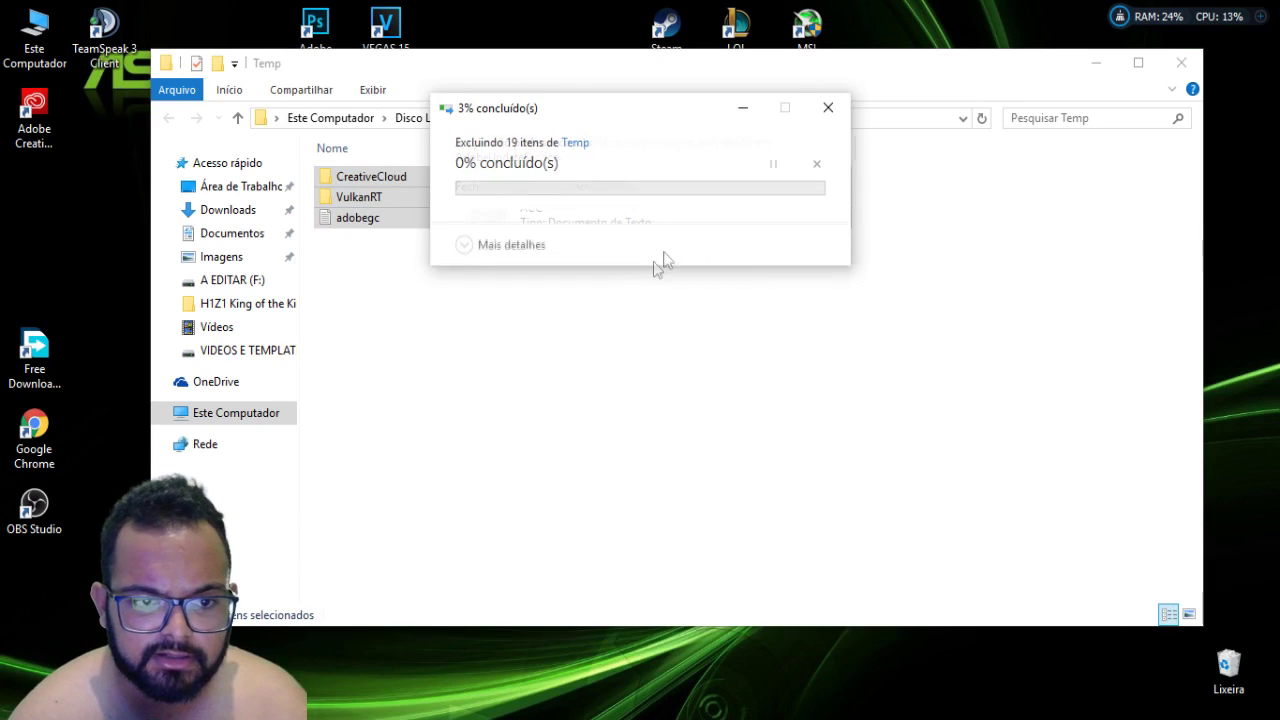
left_click(712, 324)
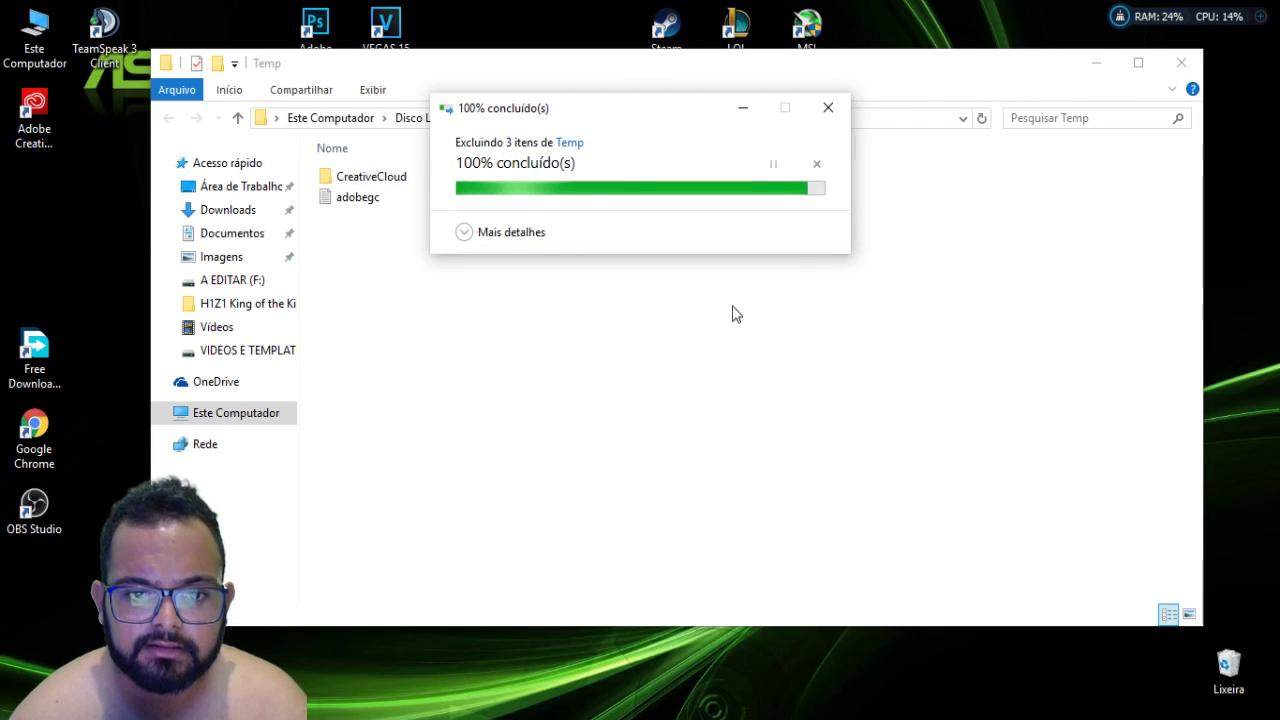
left_click(1097, 62)
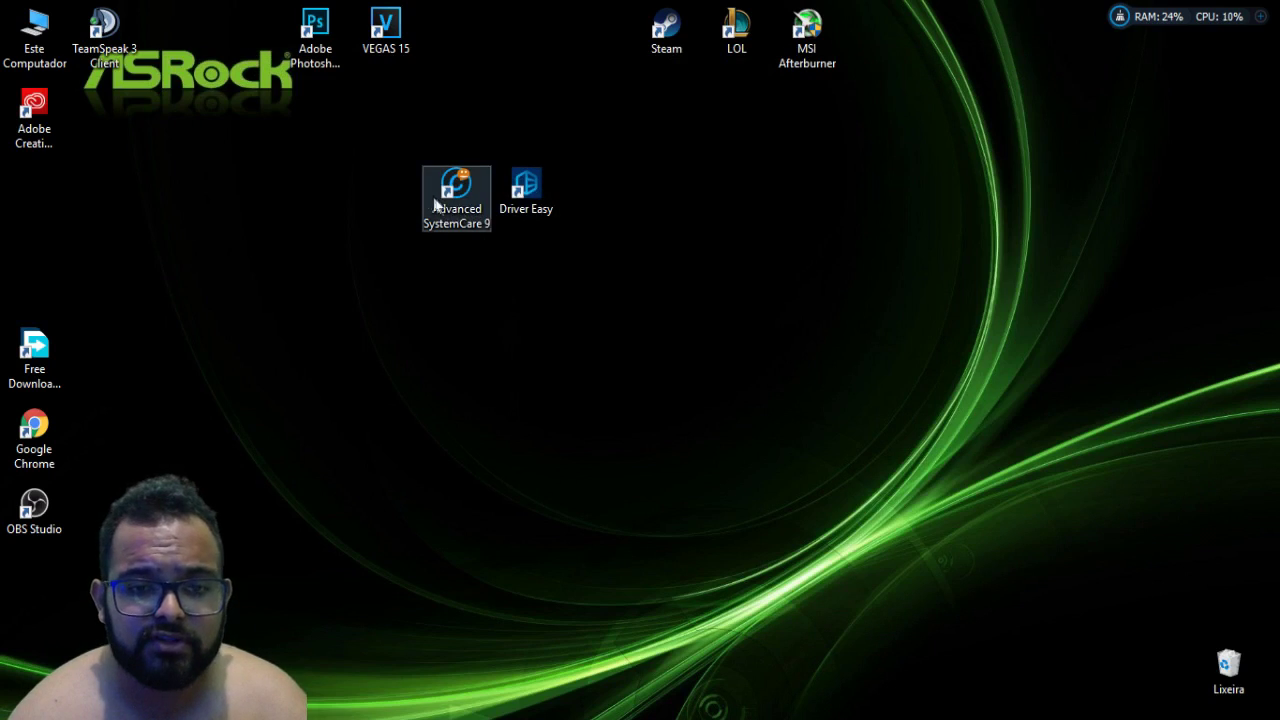
key("super")
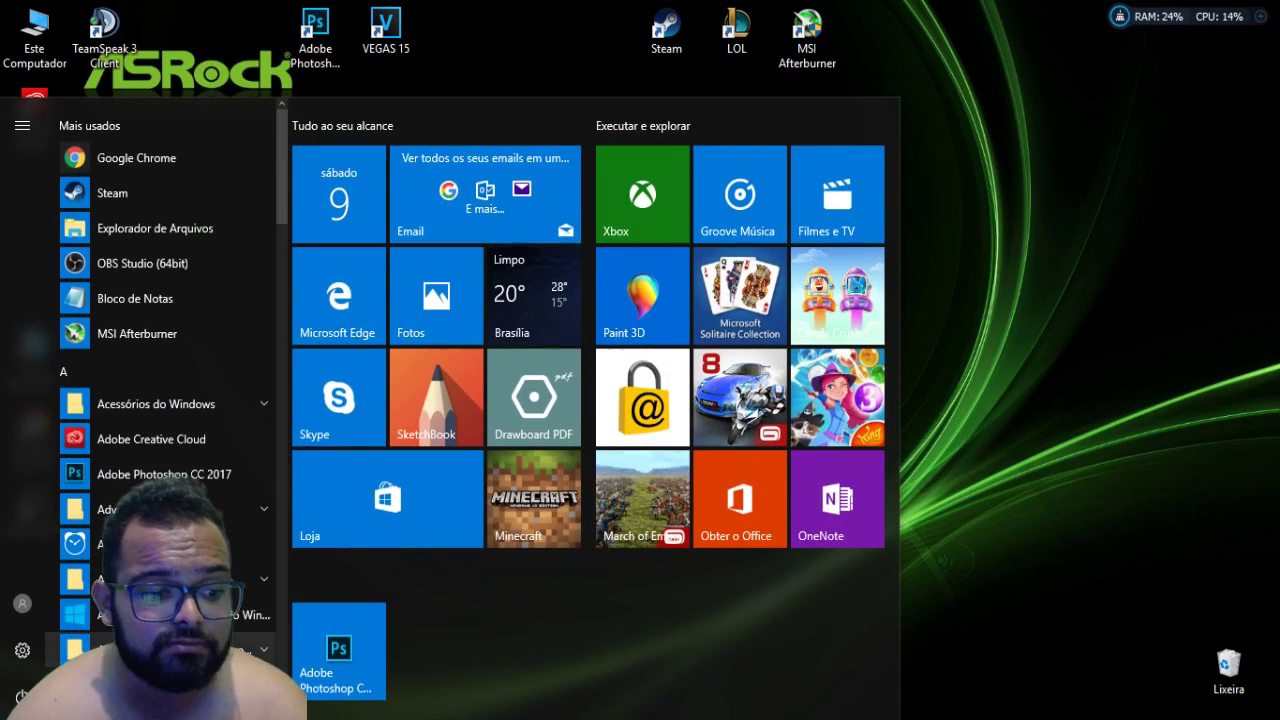
key("super+e")
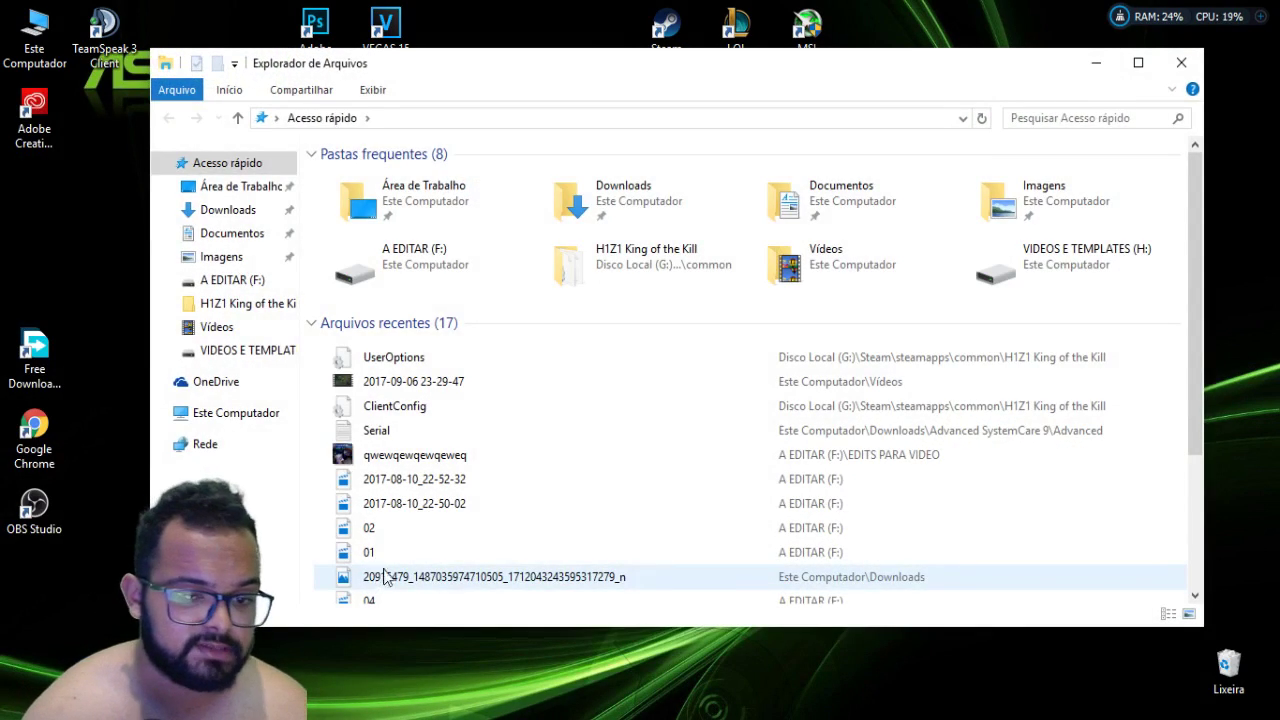
left_click(1183, 62)
Open the Windows Prefetch folder by running PREFETCH from the Run dialog and grant permanent access to it.
key("super+r")
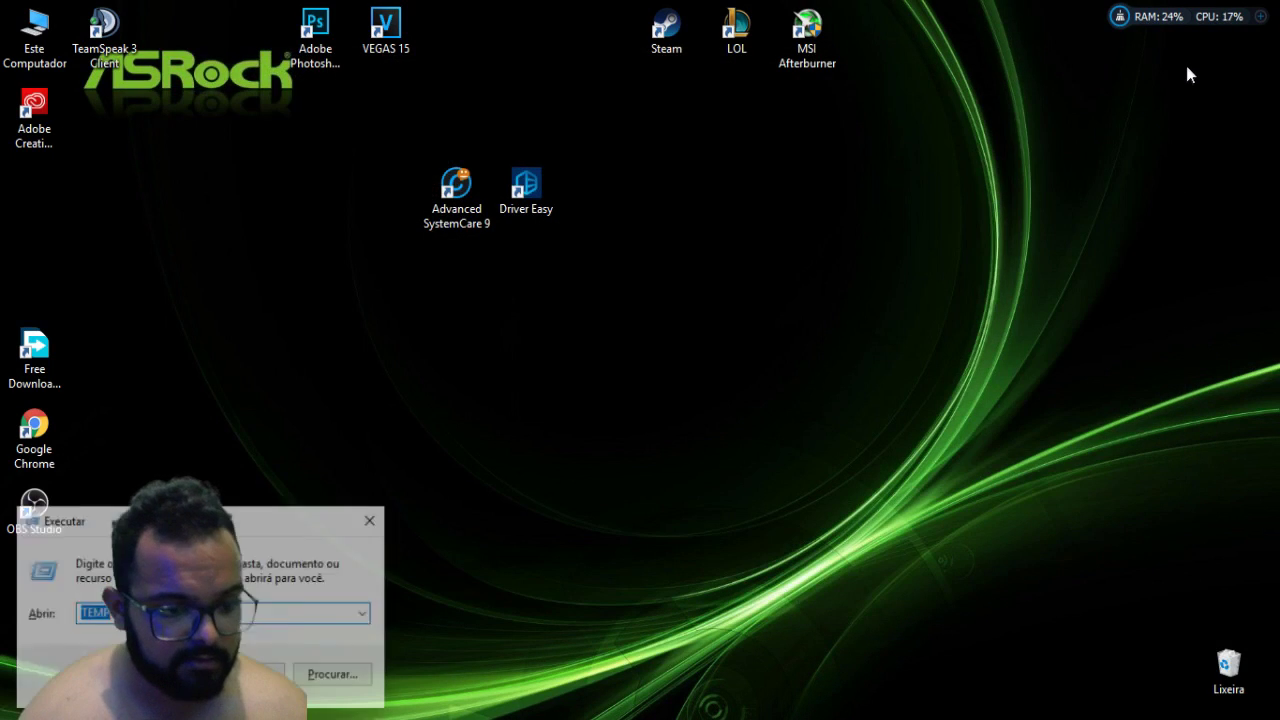
type("PRE")
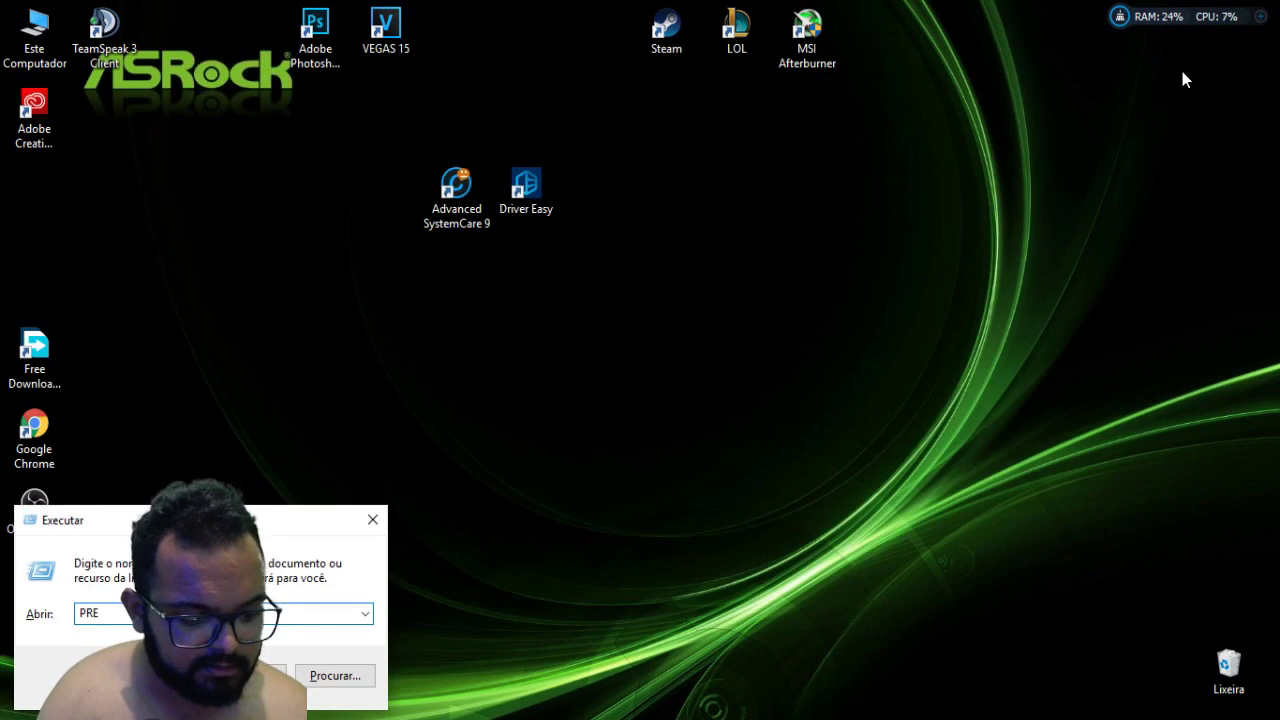
type("FET")
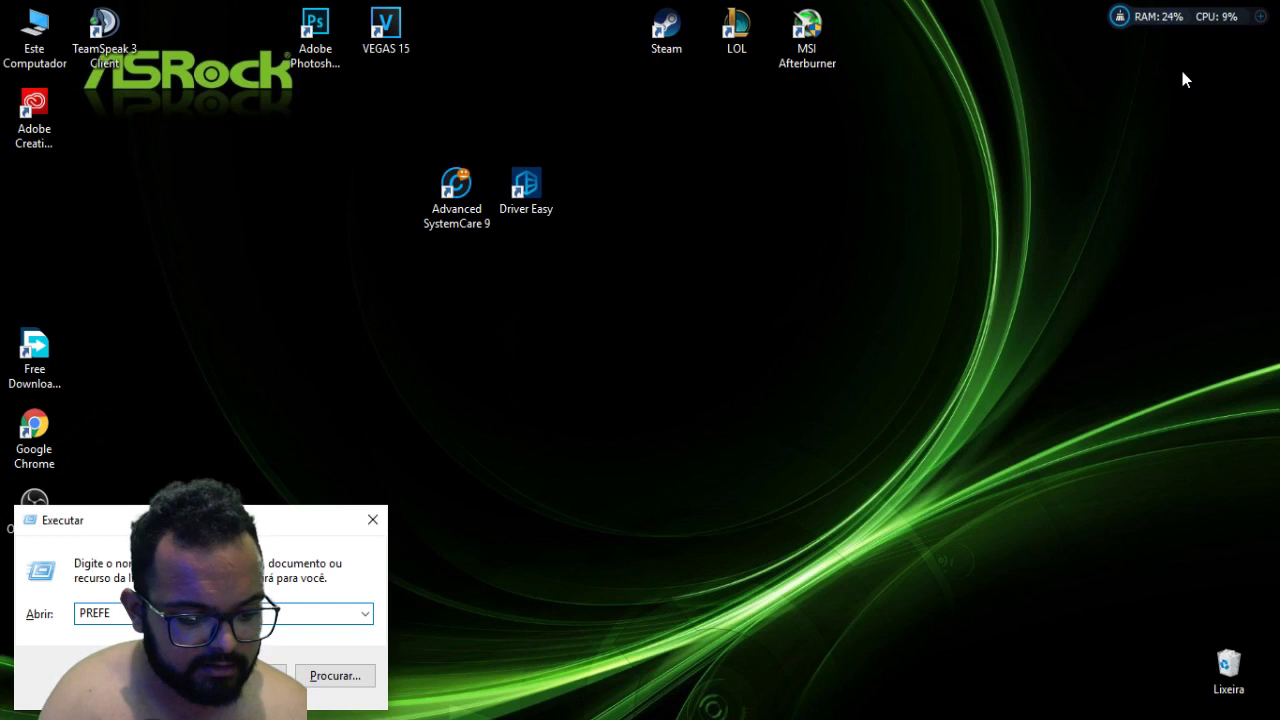
type("CH")
key("Return")
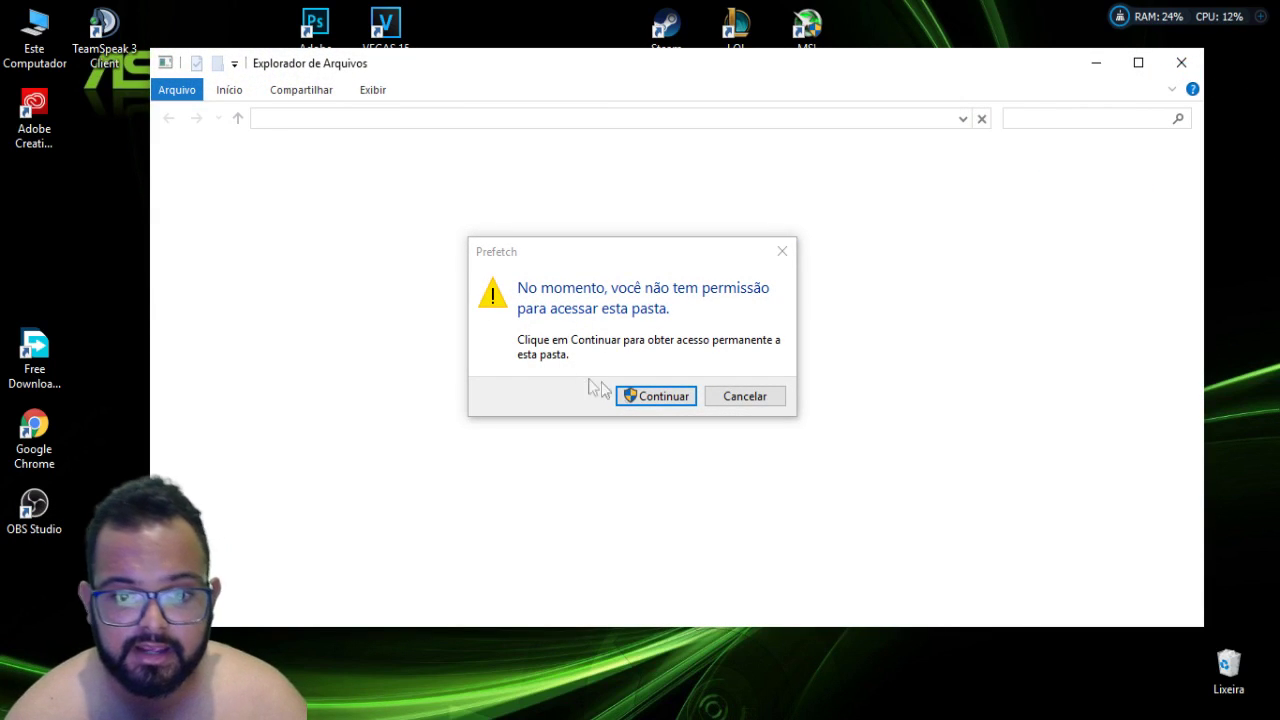
left_click(630, 395)
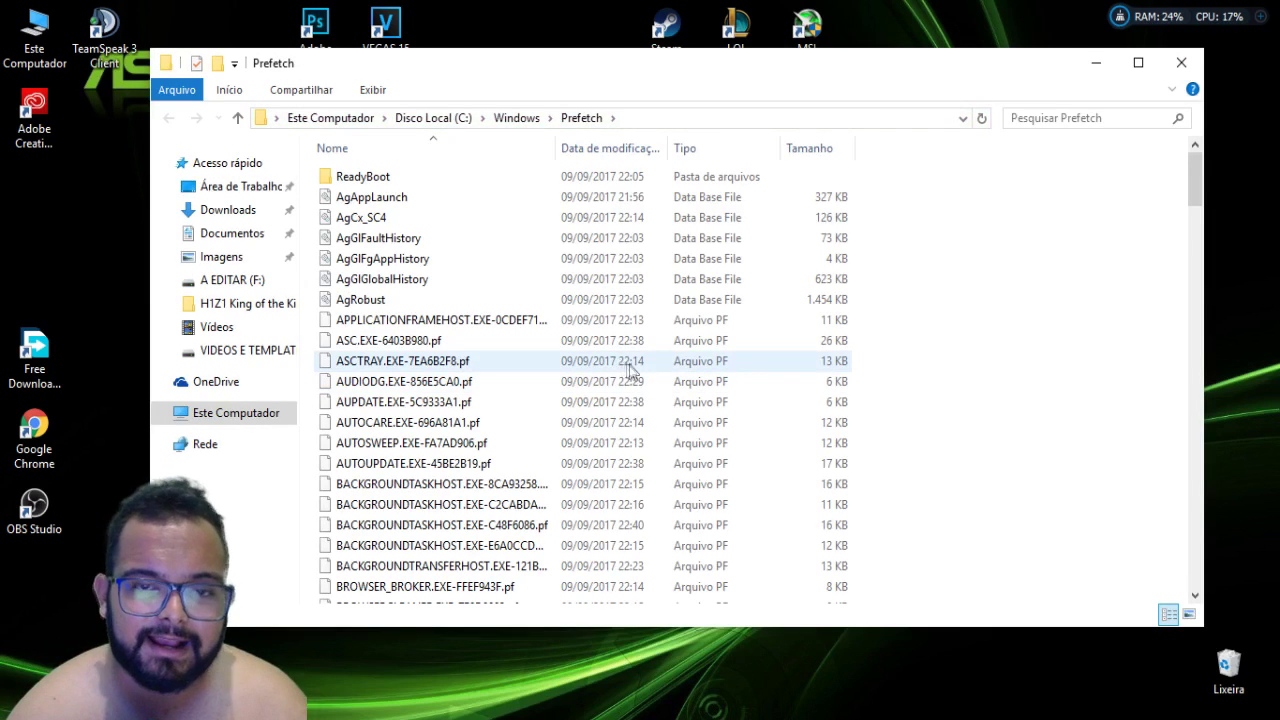
Look through the Prefetch folder's files, select all of its items, and close the folder window.
scroll(645, 487, "down", 15)
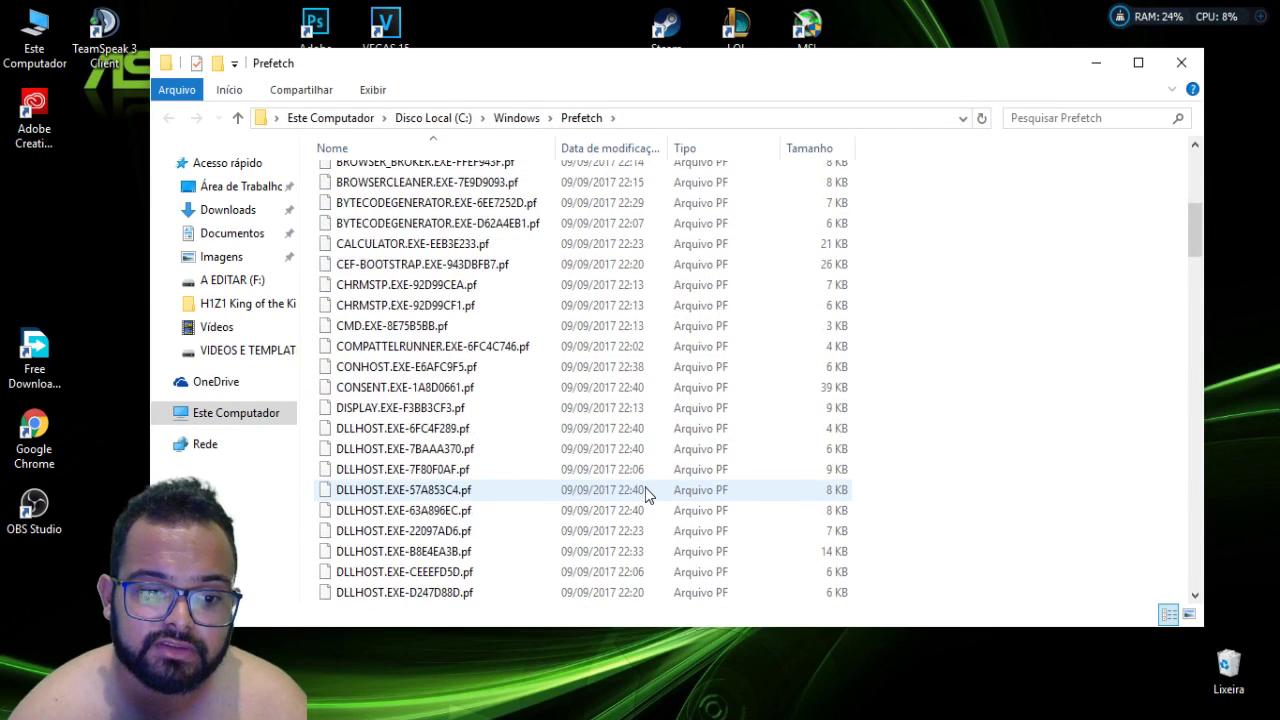
left_click_drag(1191, 290, 1149, 523)
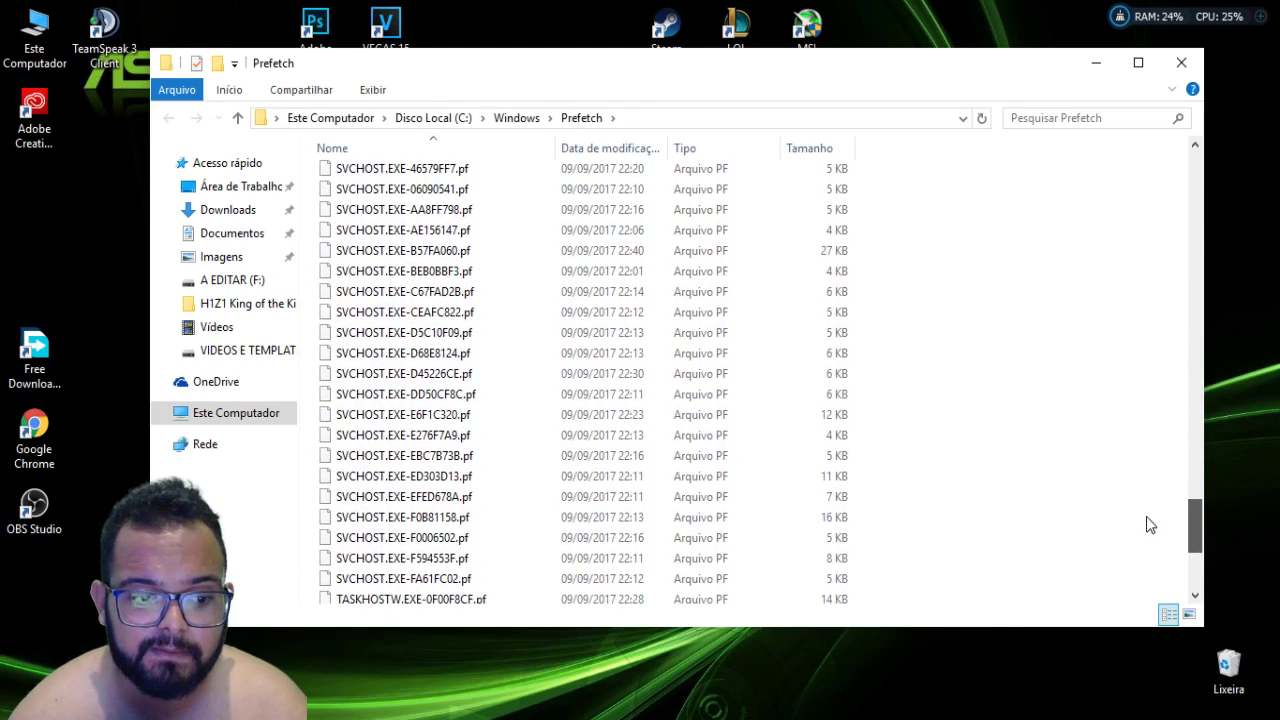
key("ctrl+a")
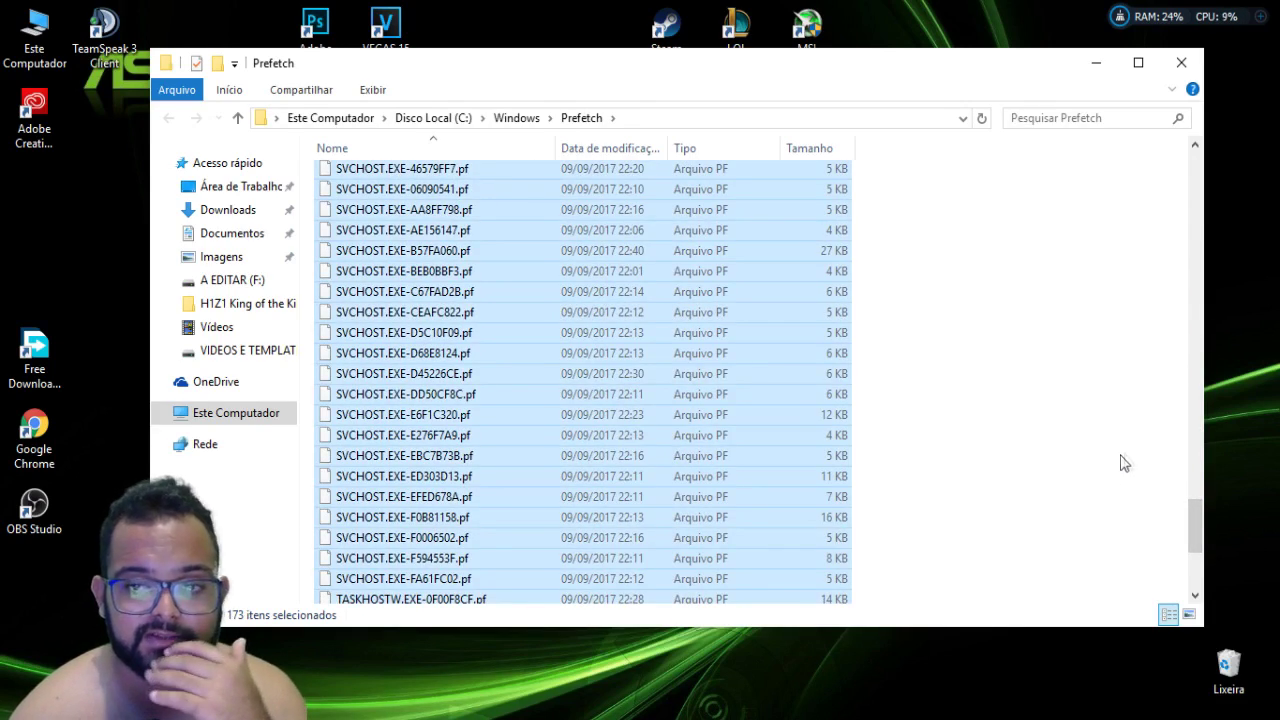
left_click(1179, 64)
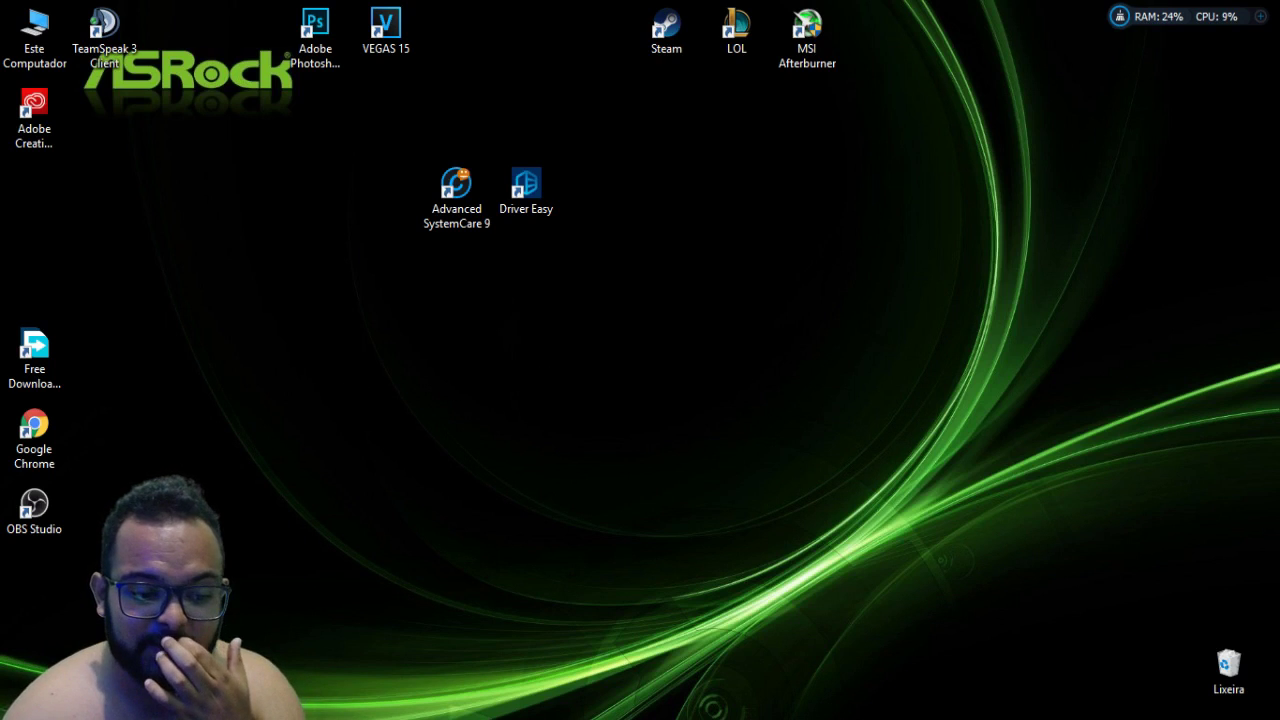
Open Disco Local (G:) from Este Computador in a new File Explorer window.
key("super+e")
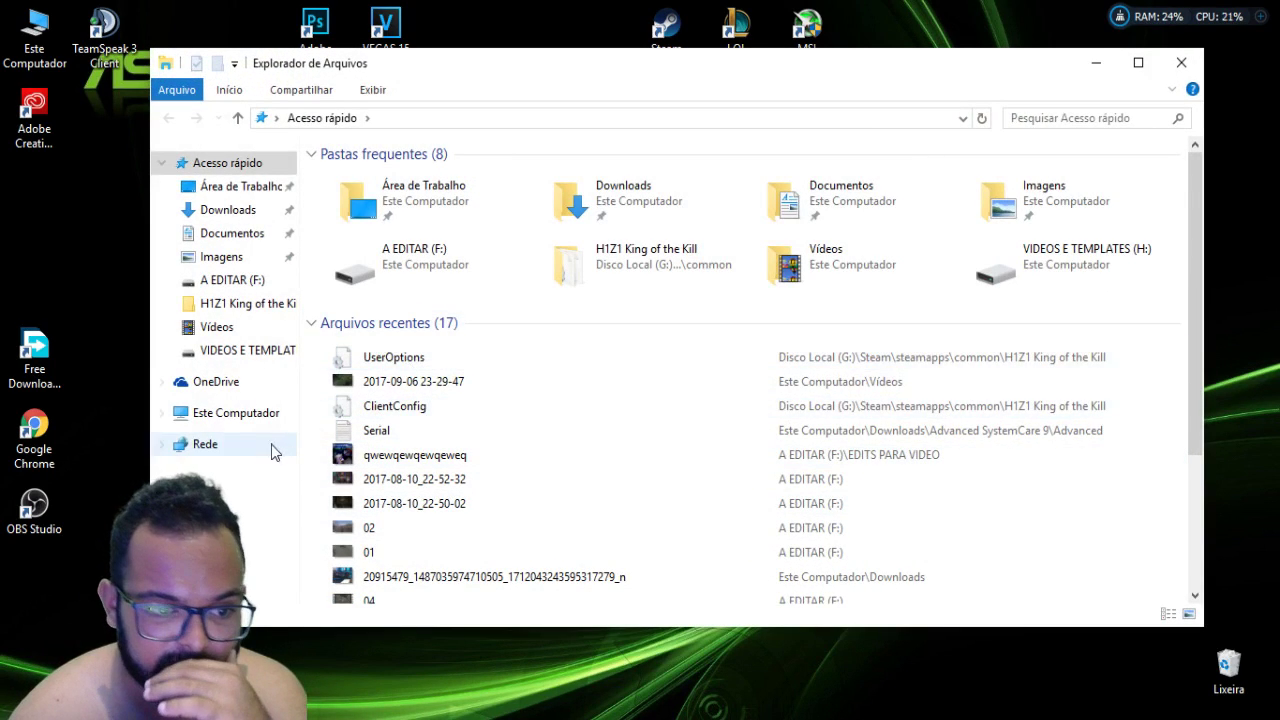
left_click(256, 425)
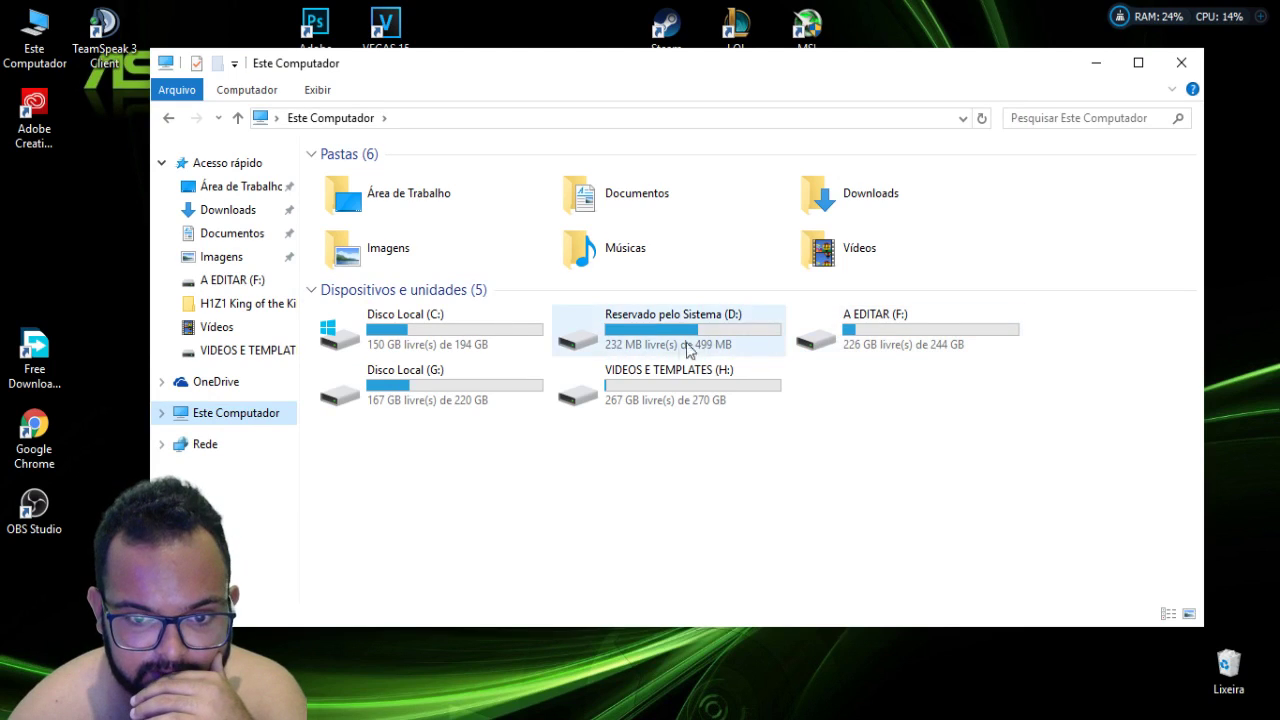
left_click(648, 407)
double_click(494, 394)
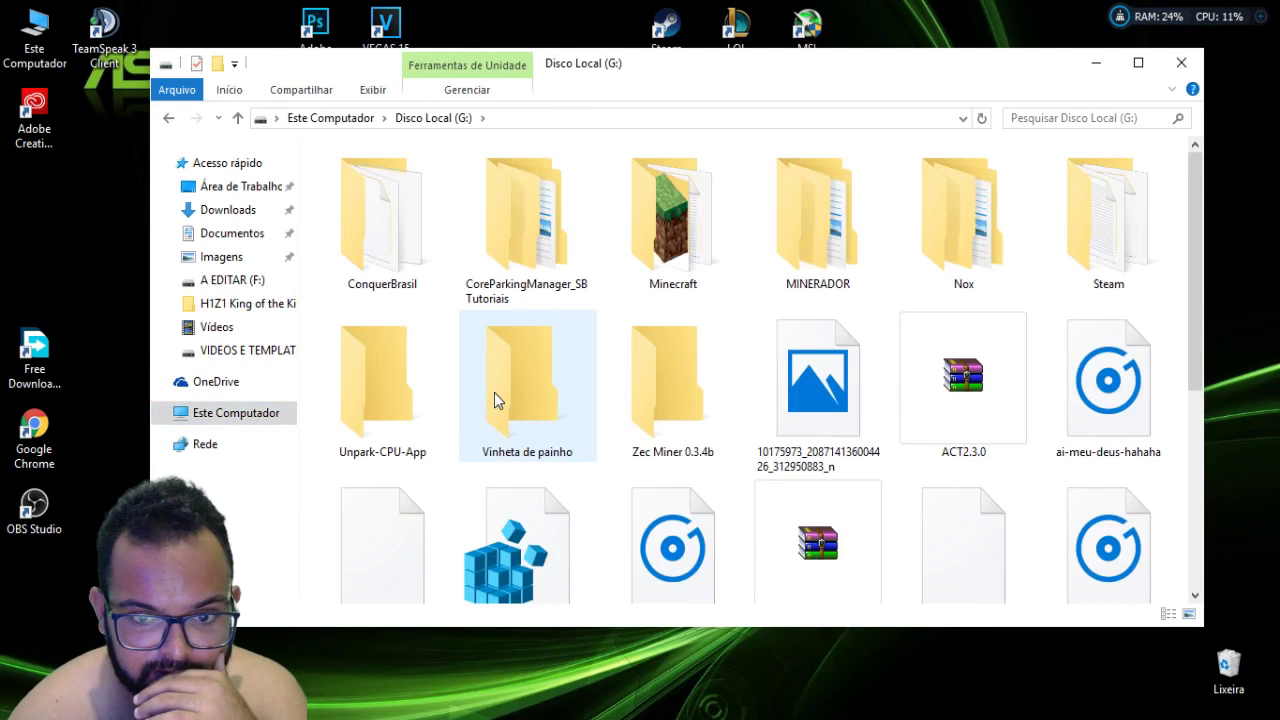
left_click(531, 250)
double_click(531, 250)
double_click(426, 177)
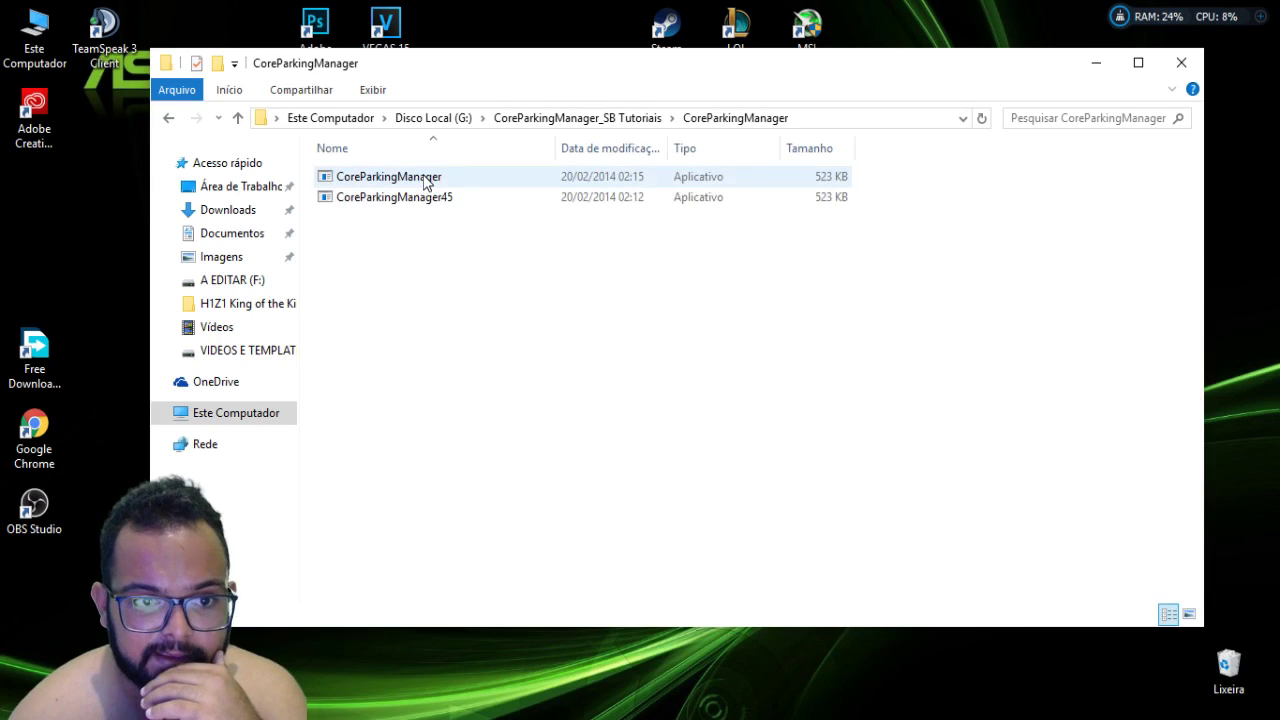
left_click(167, 121)
left_click(169, 125)
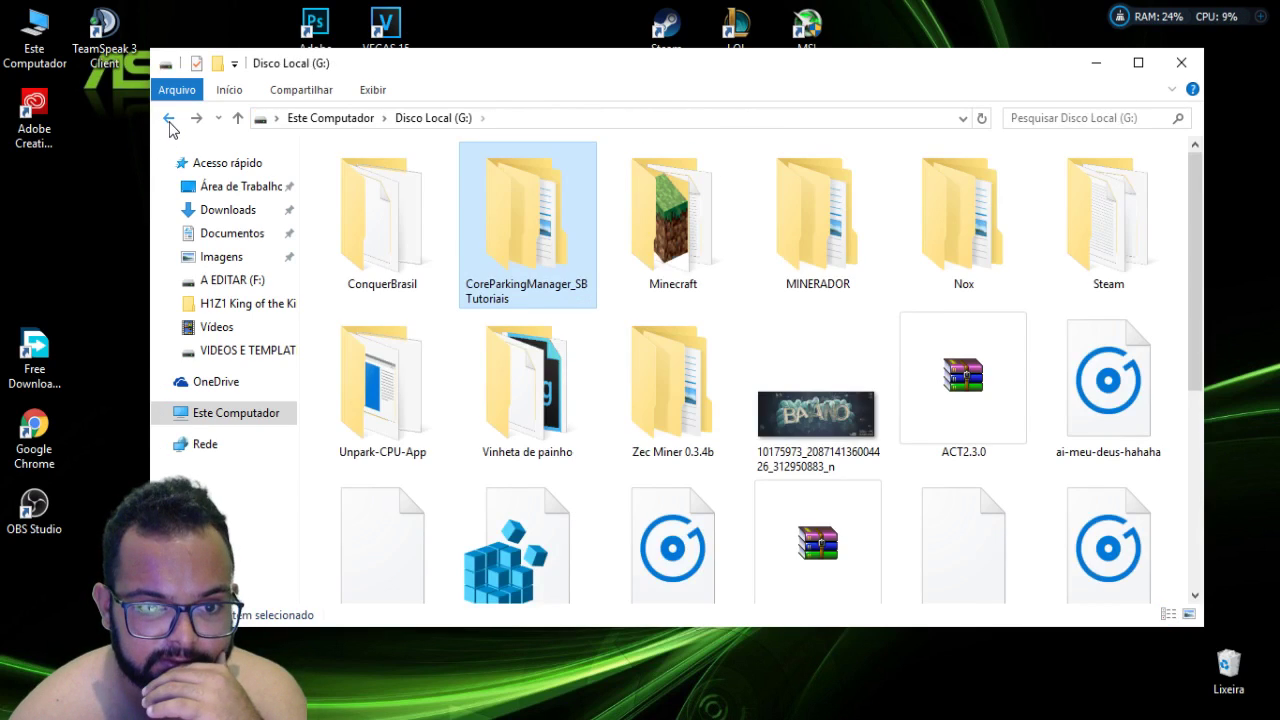
Launch UnparkCPU from the Unpark-CPU-App folder and check the parking status of the CPU registry values.
double_click(335, 360)
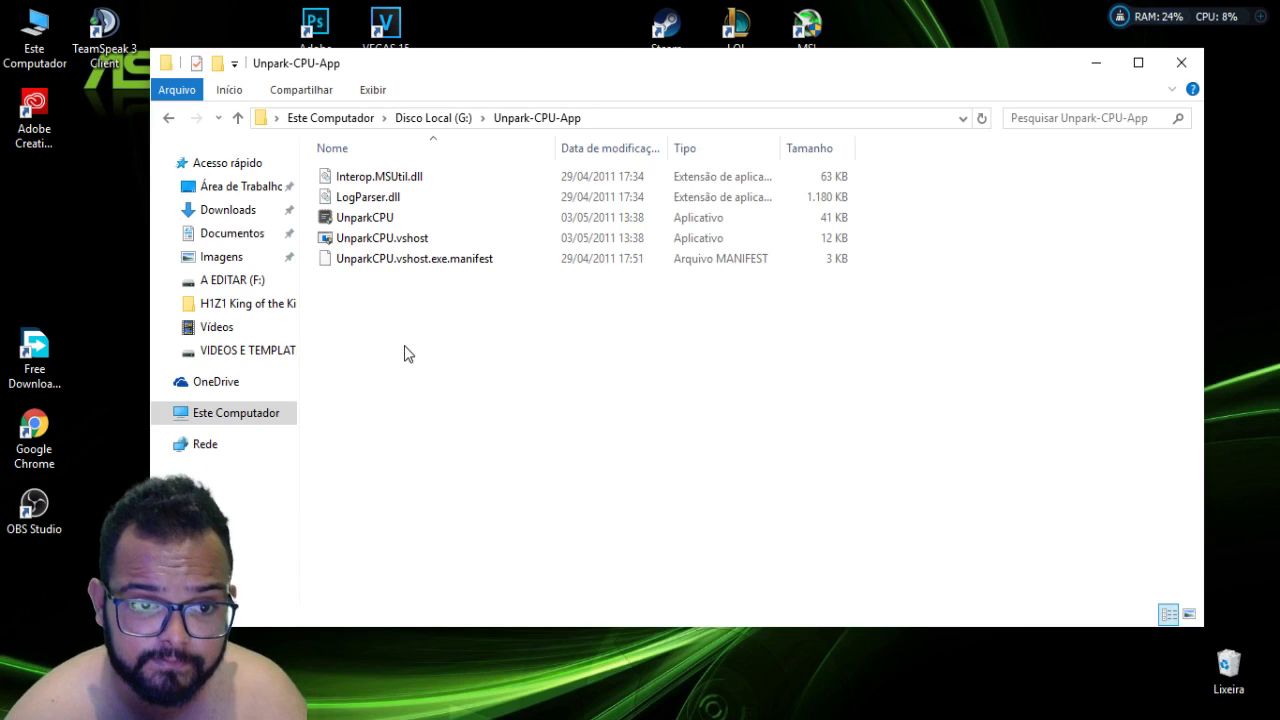
left_click(389, 219)
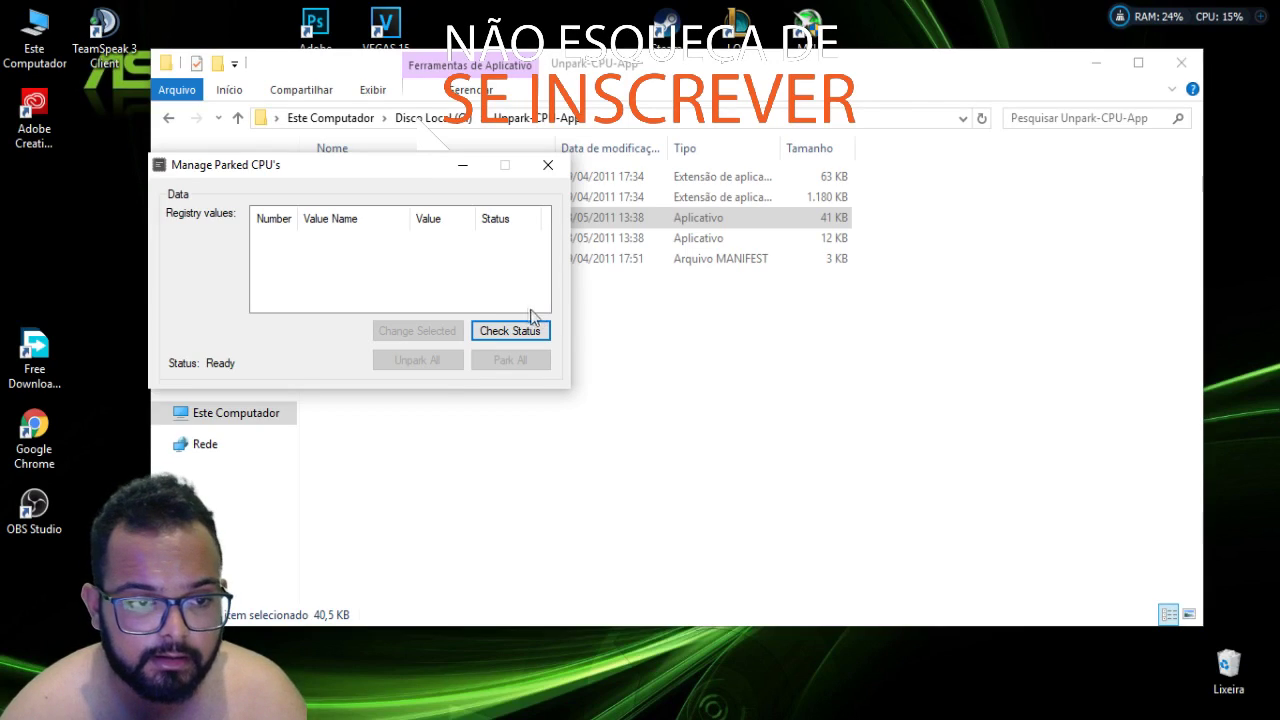
left_click(497, 331)
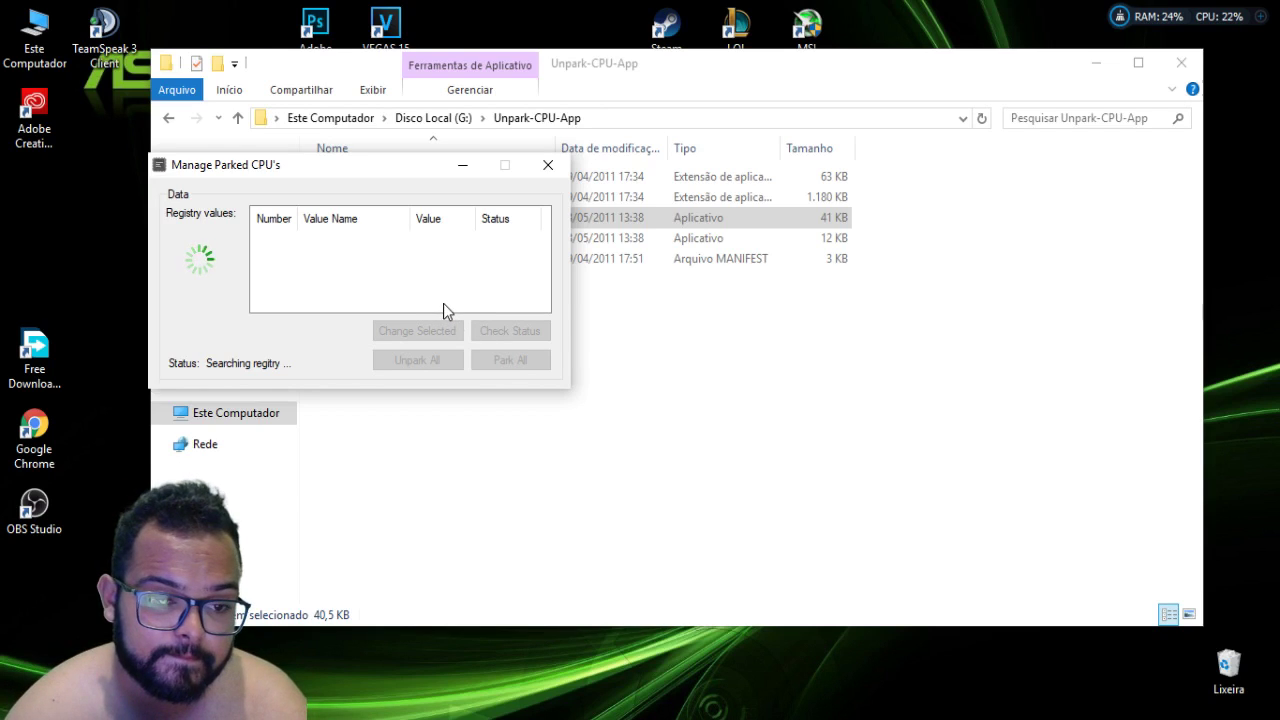
left_click_drag(337, 168, 590, 205)
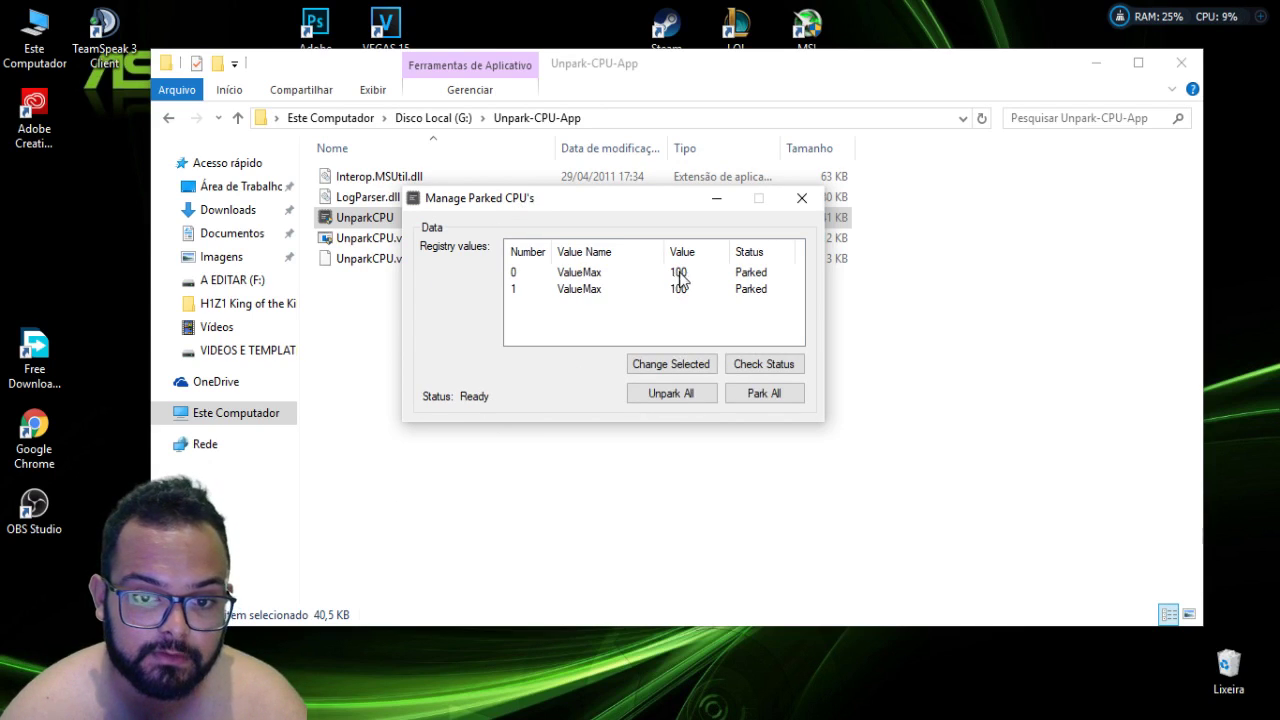
Inspect the two CPU registry entries in Manage Parked CPU's and unpark all of them.
left_click(753, 275)
left_click(753, 291)
left_click(753, 275)
left_click(753, 291)
left_click(751, 275)
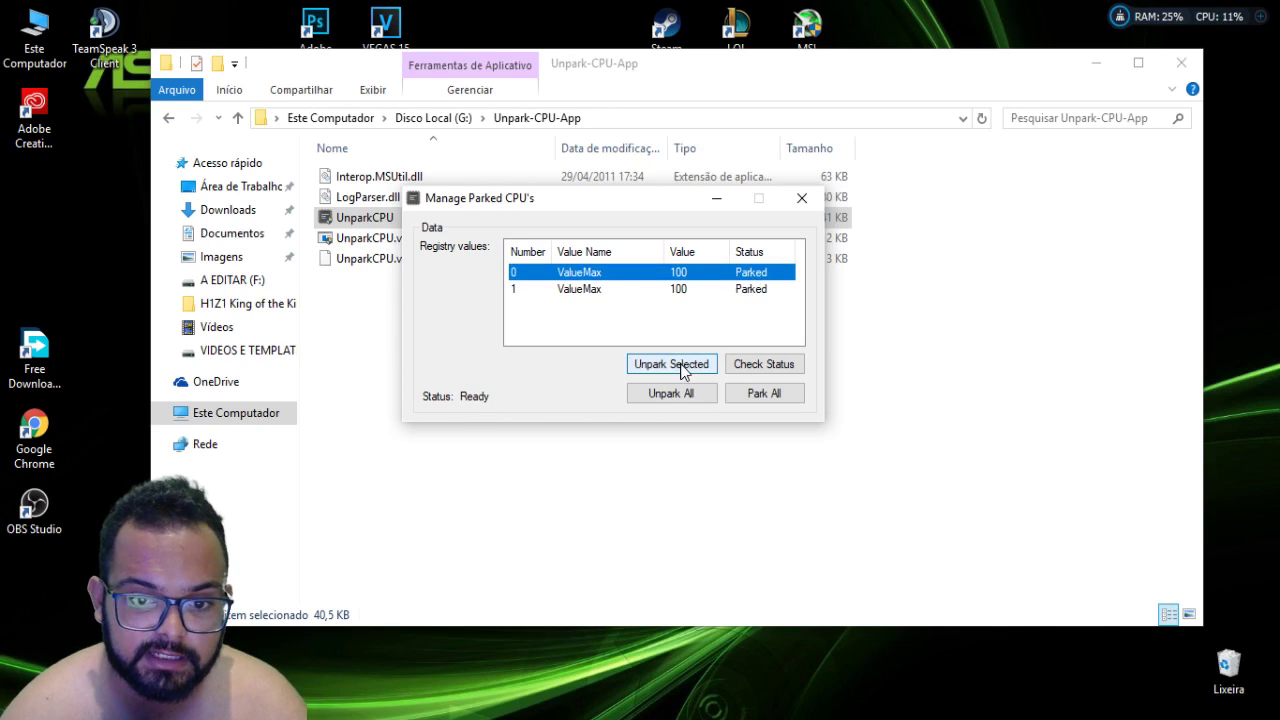
left_click(699, 396)
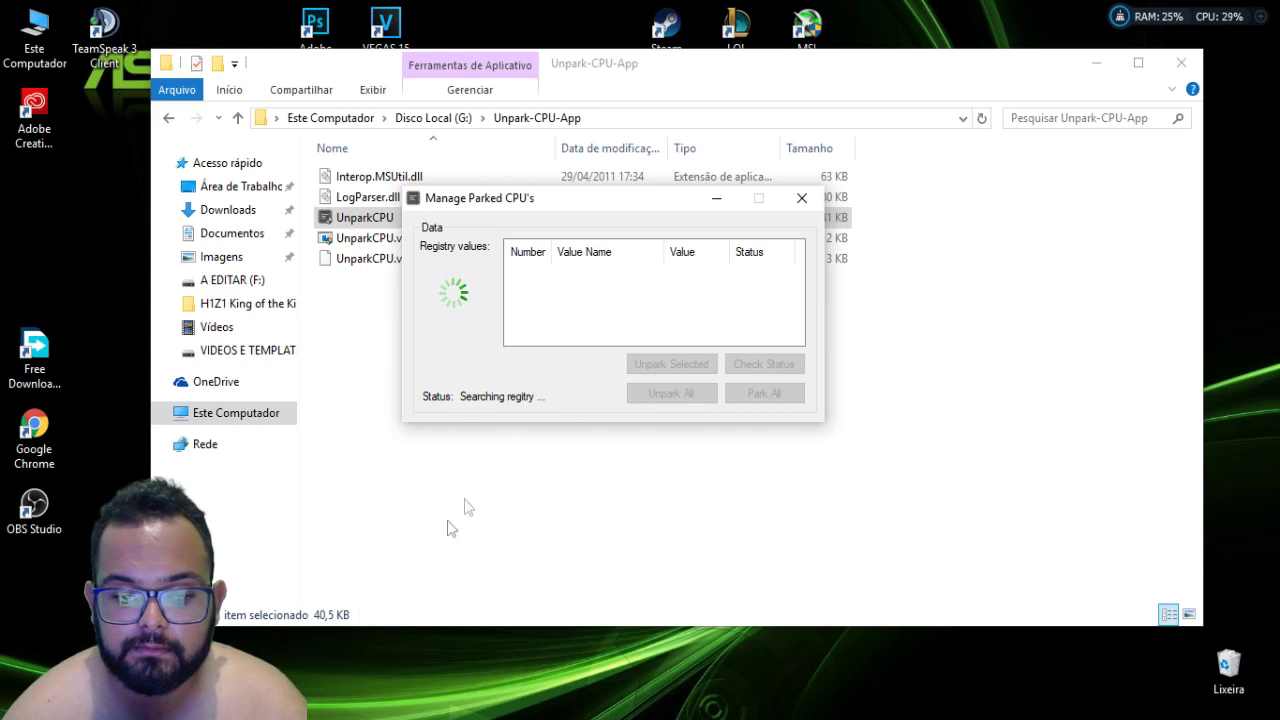
key("alt+Tab")
key("alt+Tab")
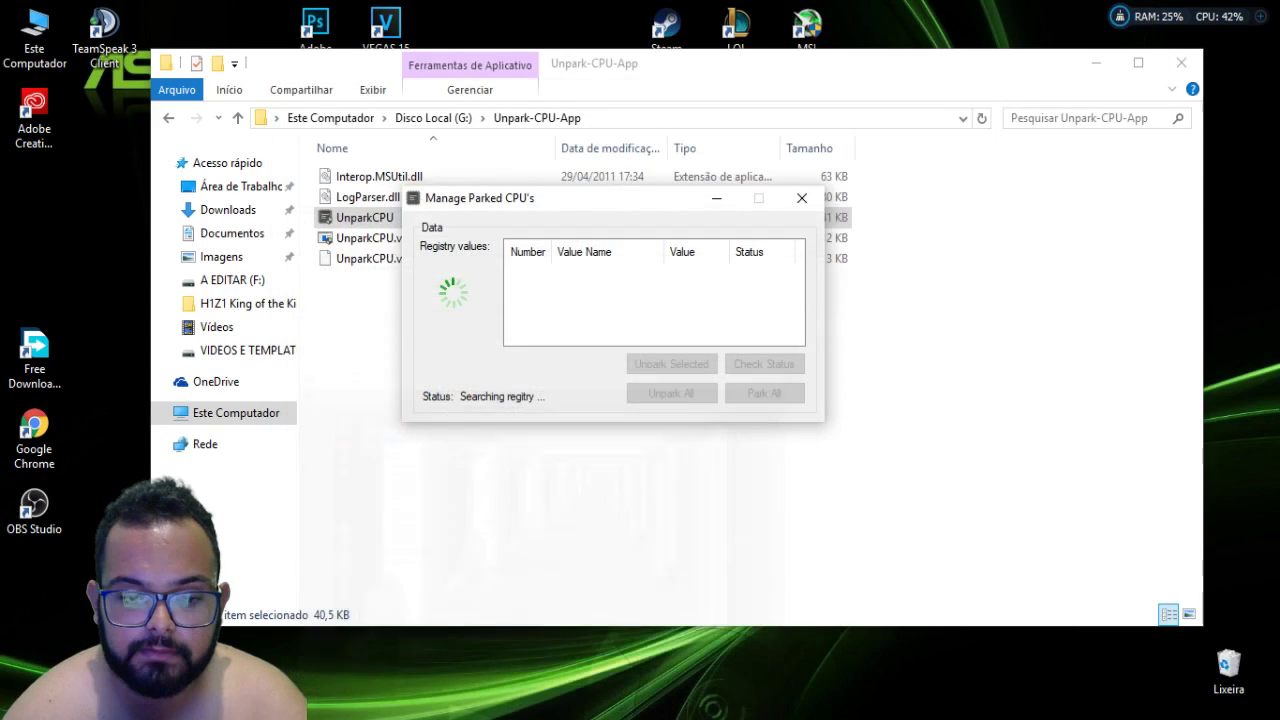
key("alt+Tab")
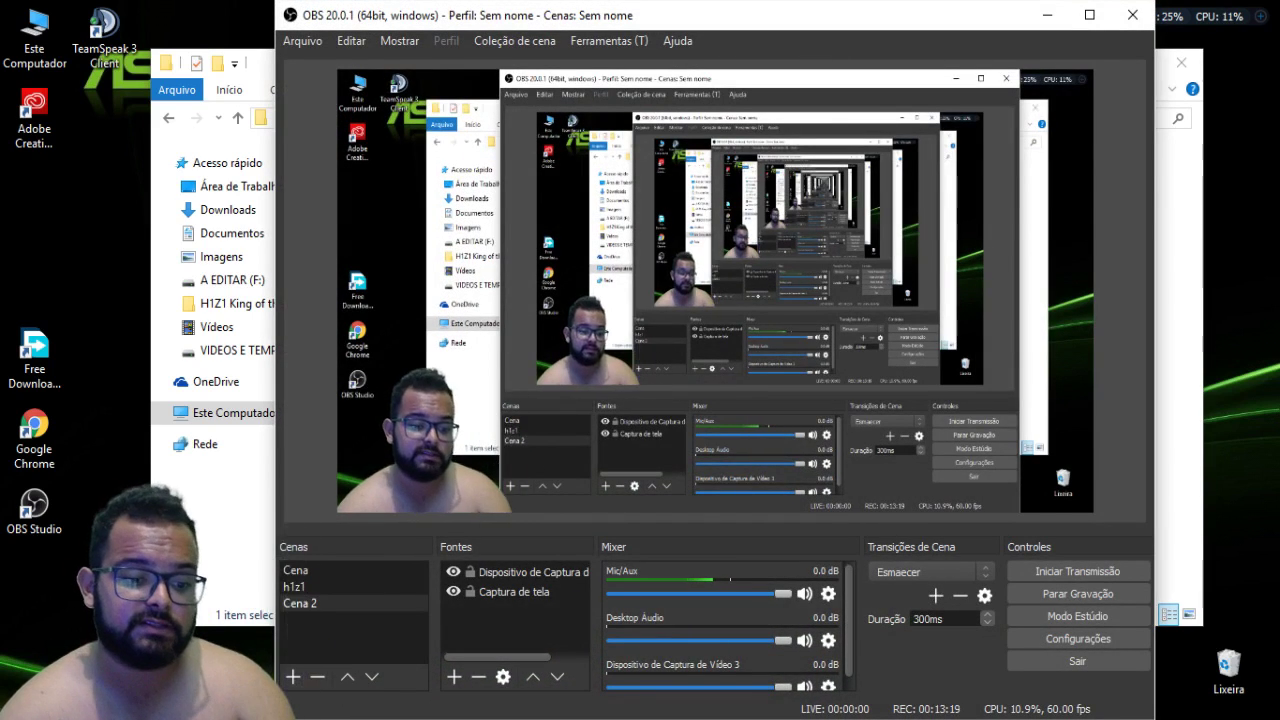
key("alt+Tab")
Review the status of both CPU entries, then close Manage Parked CPU's and the Unpark-CPU-App folder window.
left_click(679, 273)
left_click(675, 289)
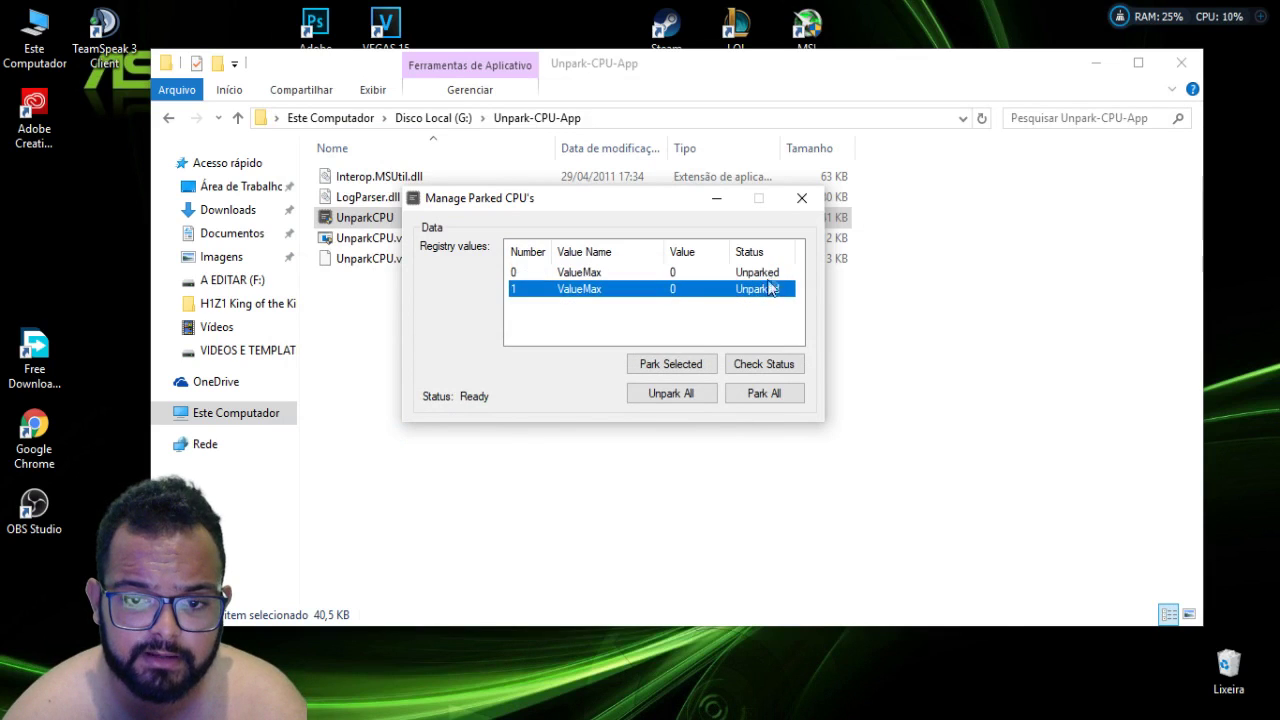
left_click(801, 198)
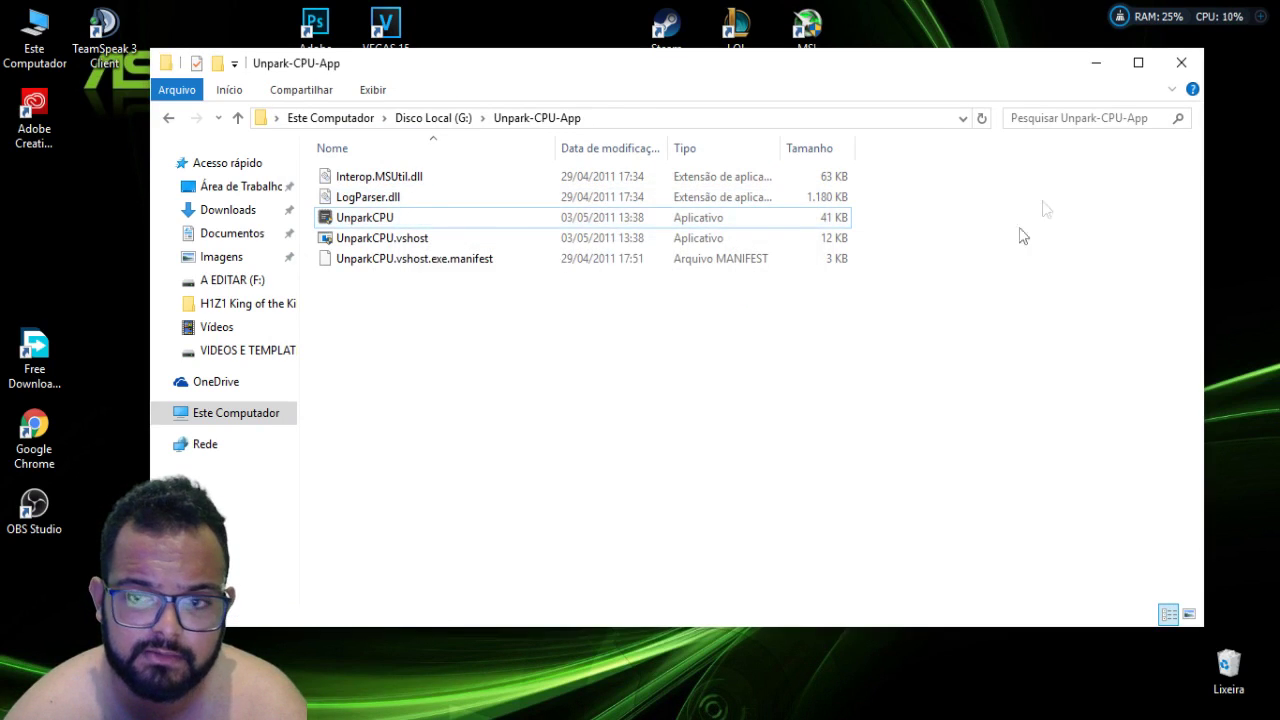
left_click(1181, 62)
Move the Advanced SystemCare 9 and Driver Easy desktop shortcuts into the icon column below Adobe Creative Cloud.
left_click_drag(476, 214, 50, 210)
left_click_drag(518, 191, 30, 278)
left_click(210, 295)
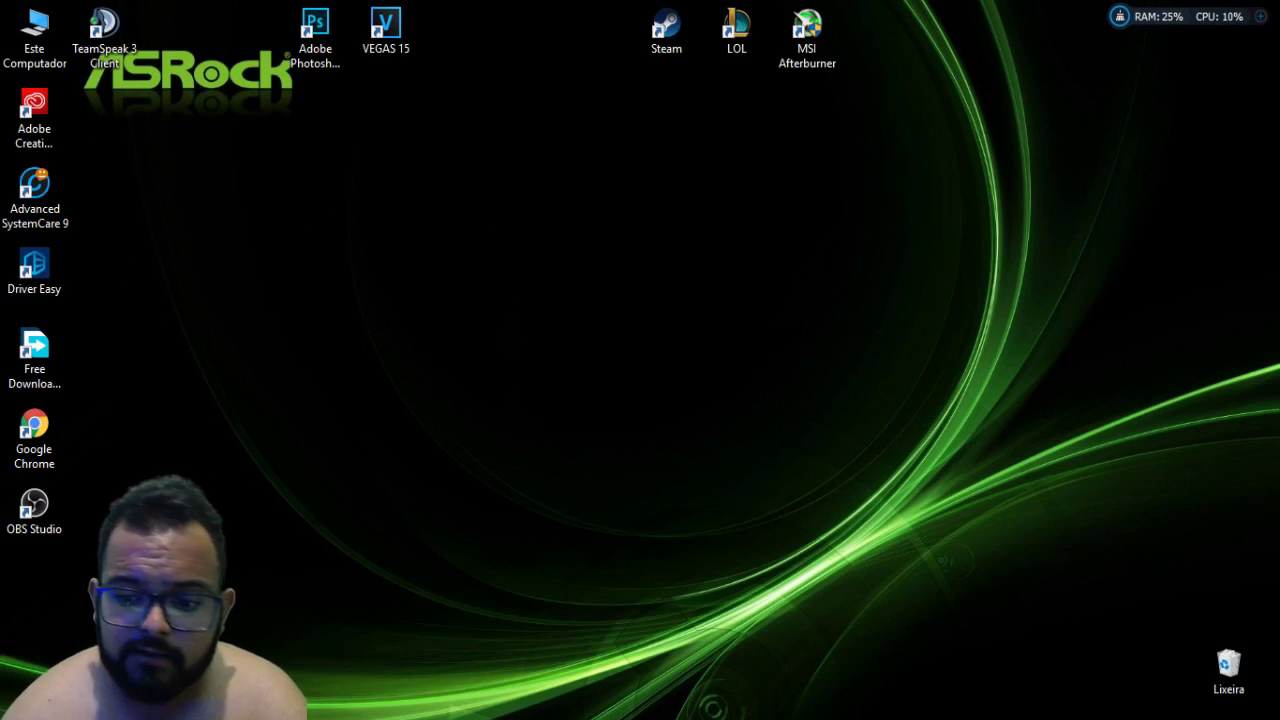
Try to launch H1Z1: King of the Kill through Steam, then close its Daybreak launcher.
left_click(1115, 716)
right_click(1152, 662)
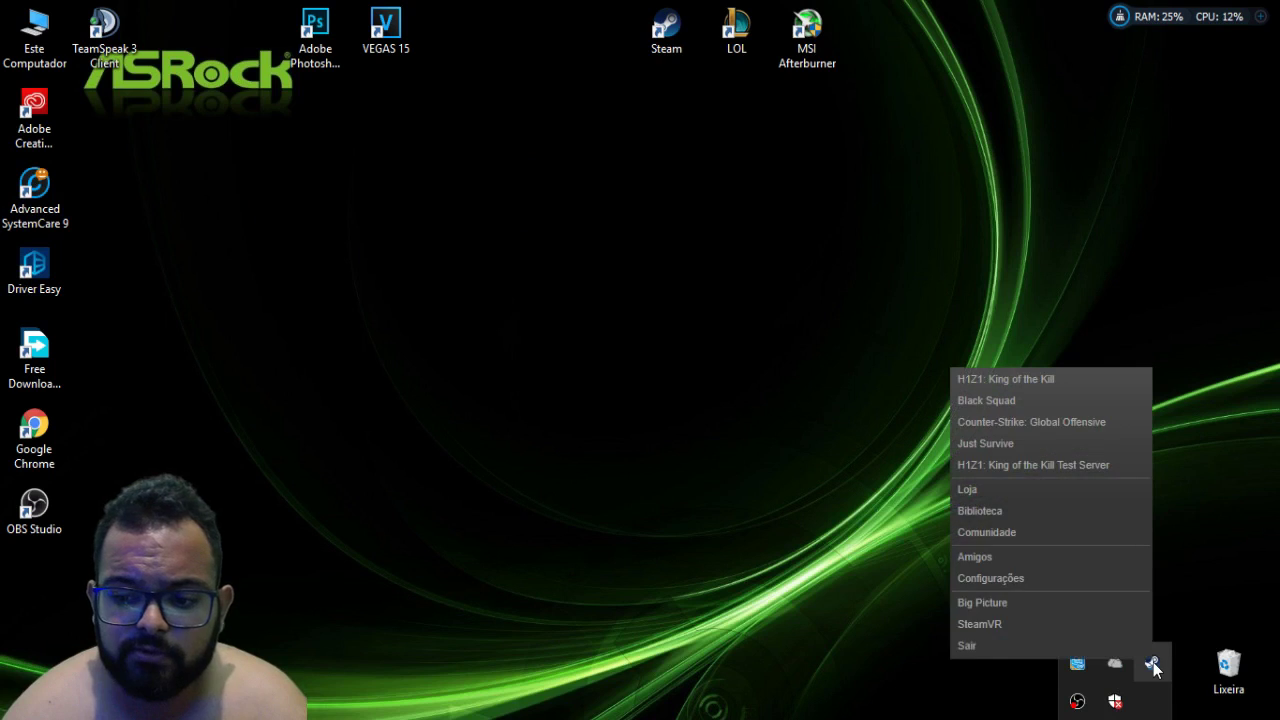
left_click(1043, 382)
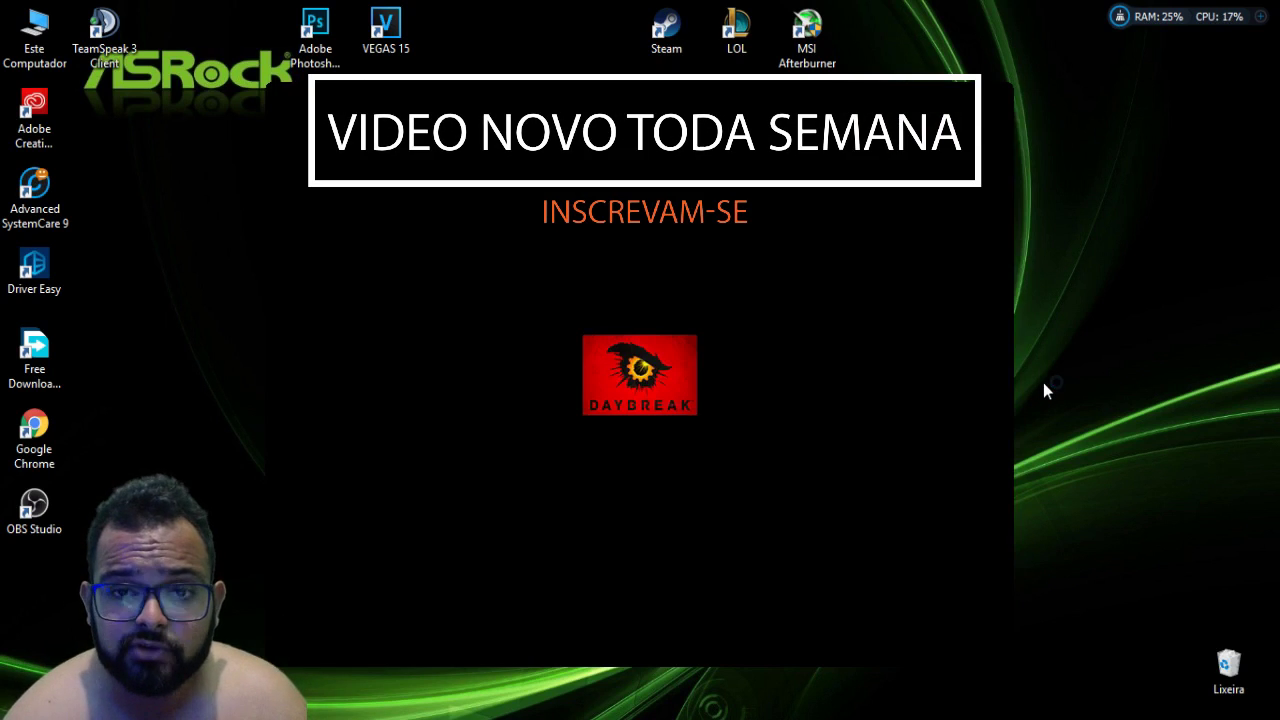
left_click(1115, 716)
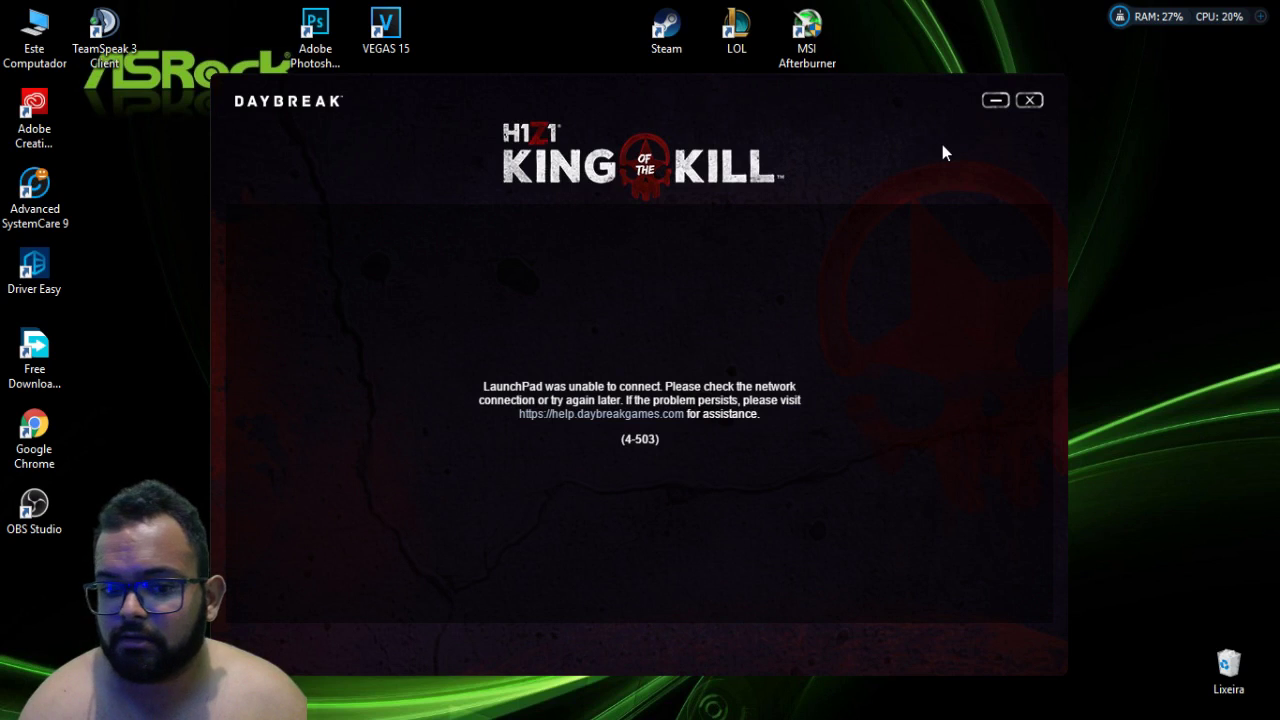
left_click(1027, 101)
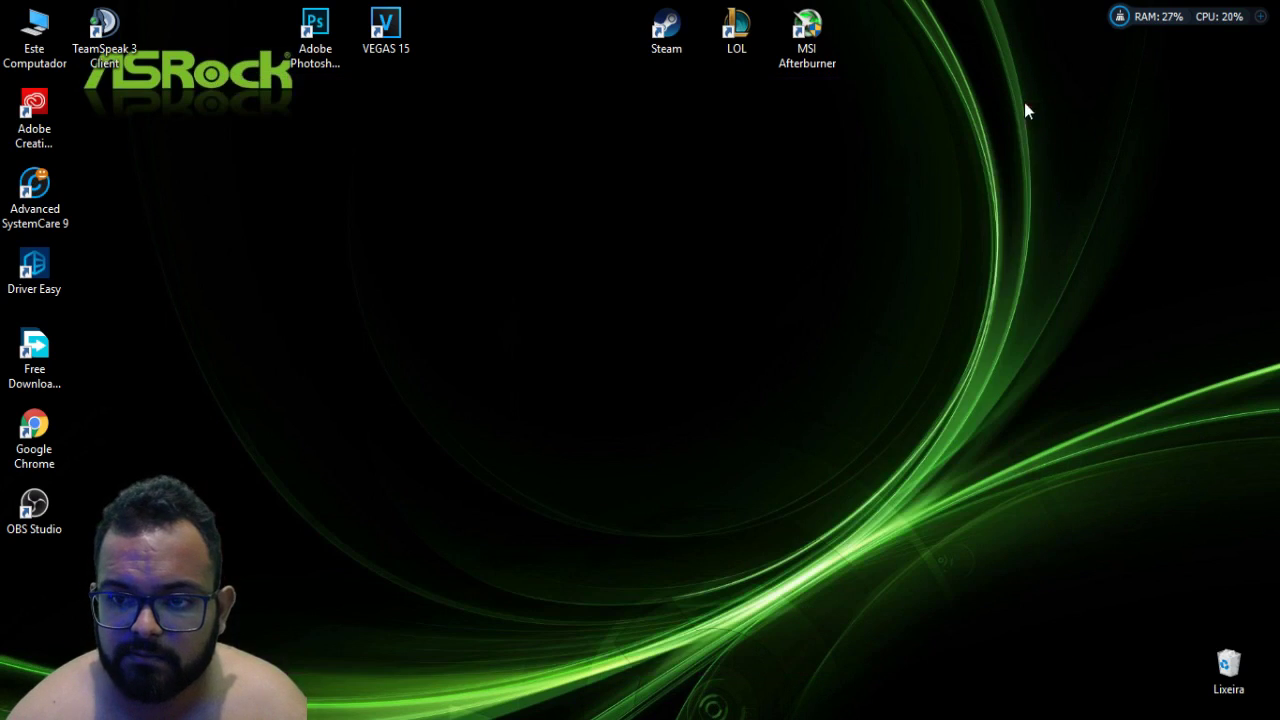
Open the H1Z1: King of the Kill launcher through Steam again and start the game.
left_click(1105, 716)
right_click(1152, 662)
left_click(1065, 421)
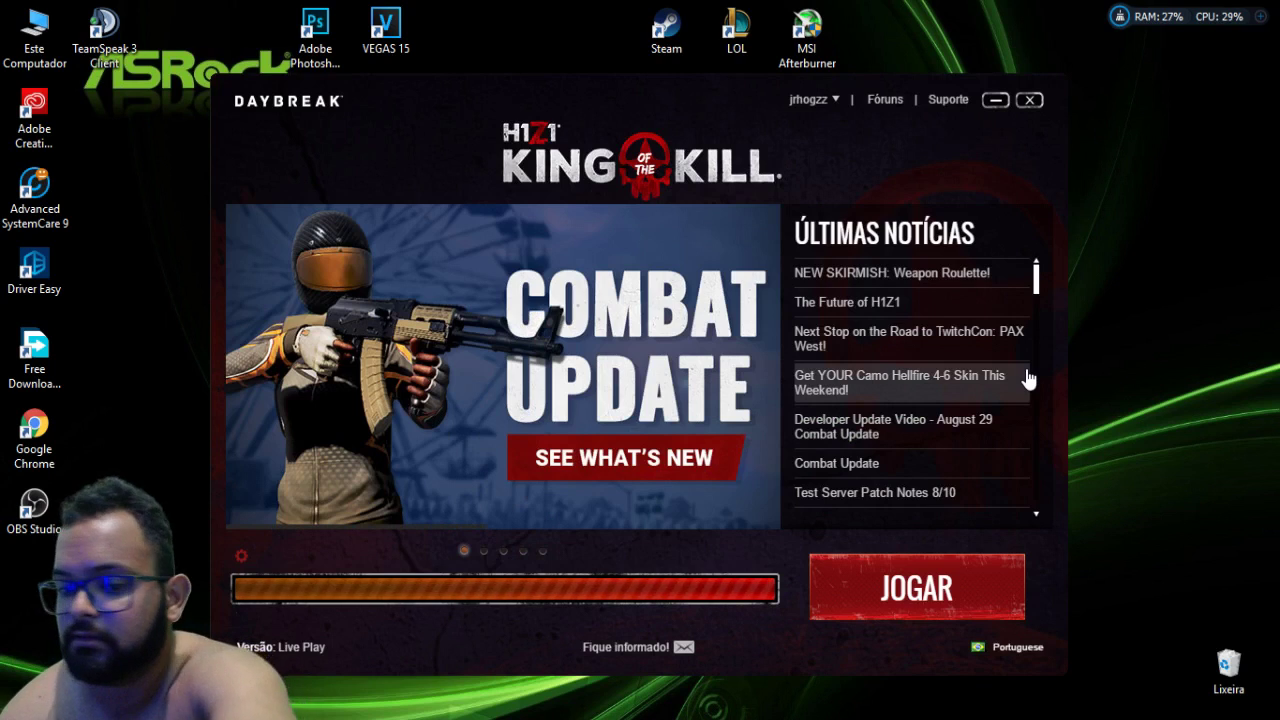
left_click(840, 612)
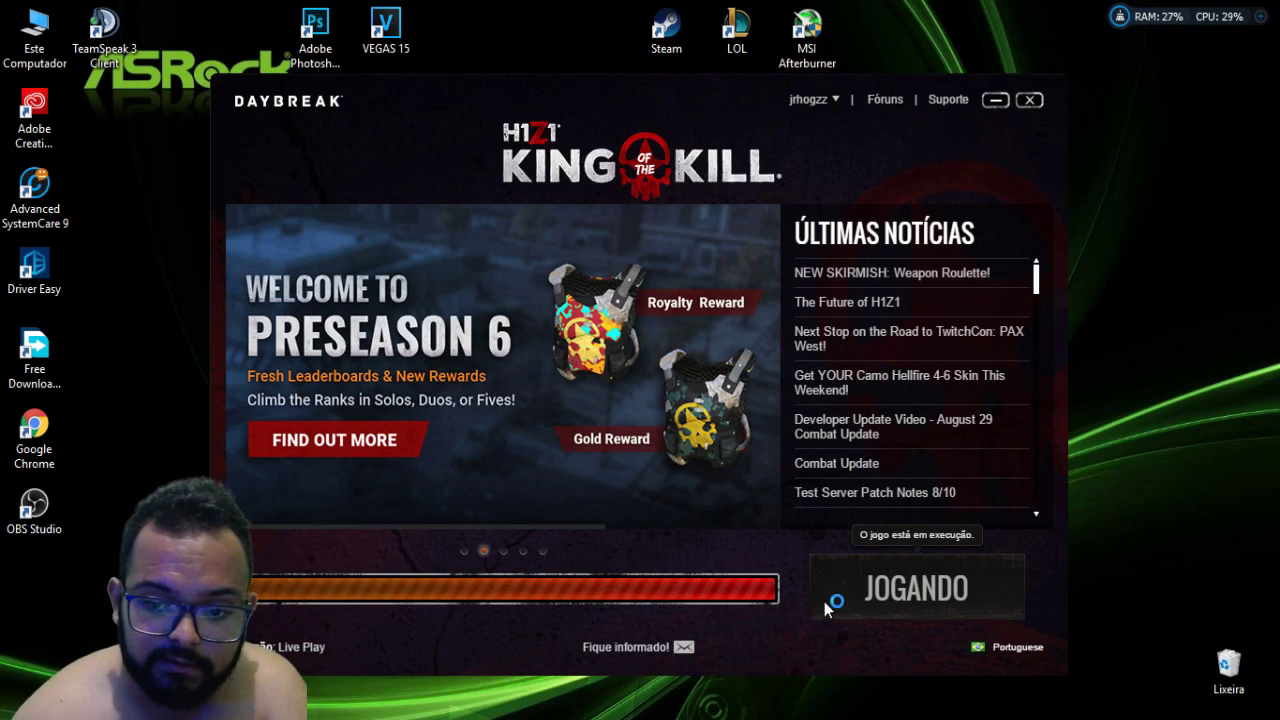
Reposition and resize the H1Z1 KOTK game window on the desktop, then bring the OBS window to the front.
key("alt+Tab")
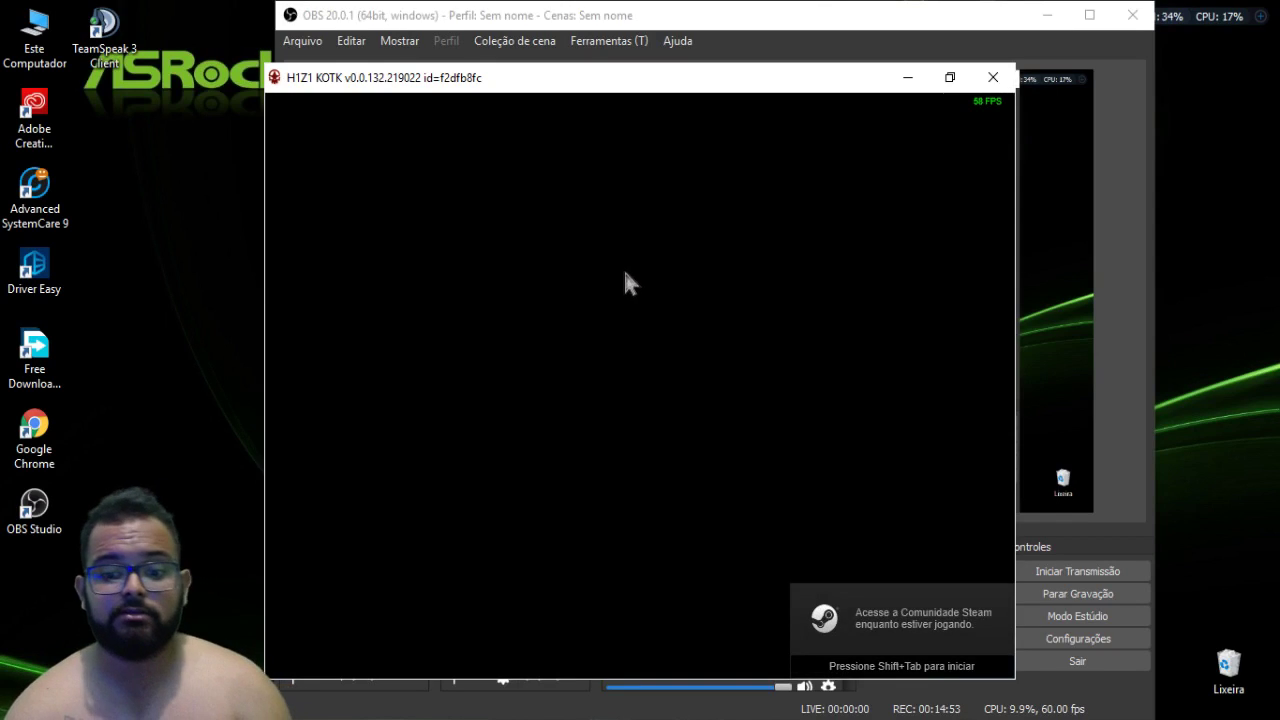
left_click_drag(680, 80, 451, 29)
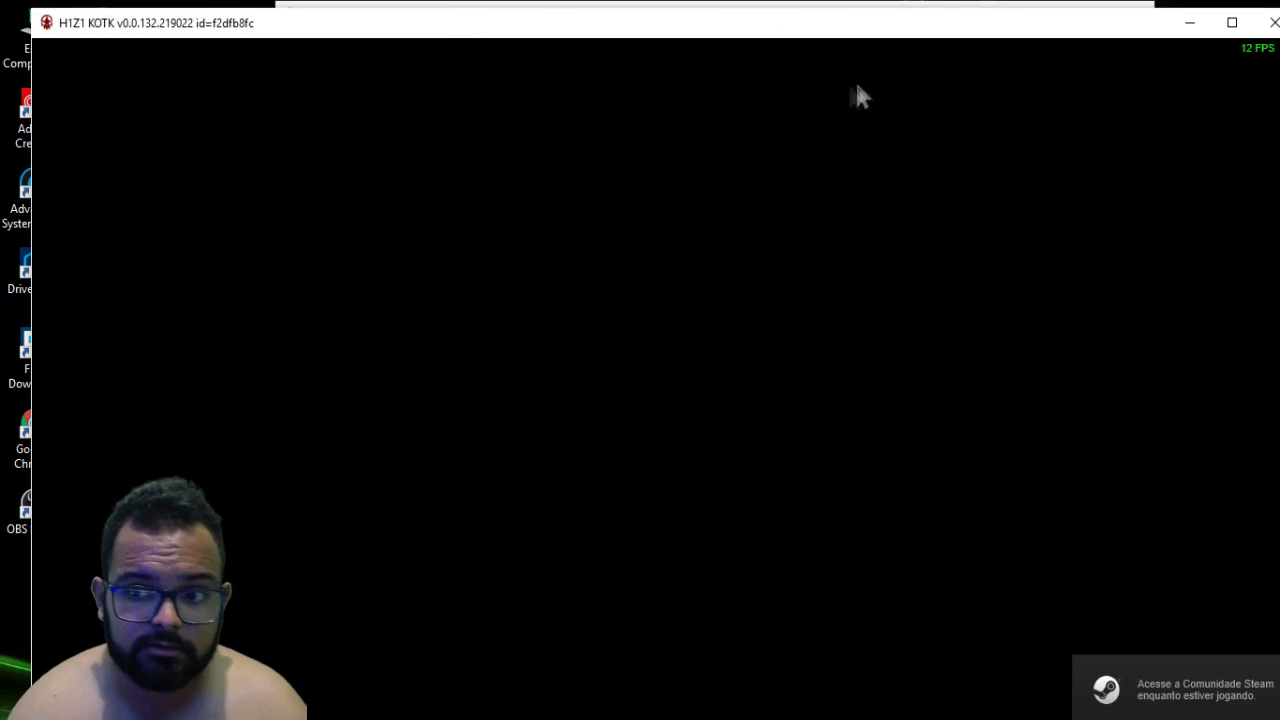
left_click_drag(33, 170, 414, 166)
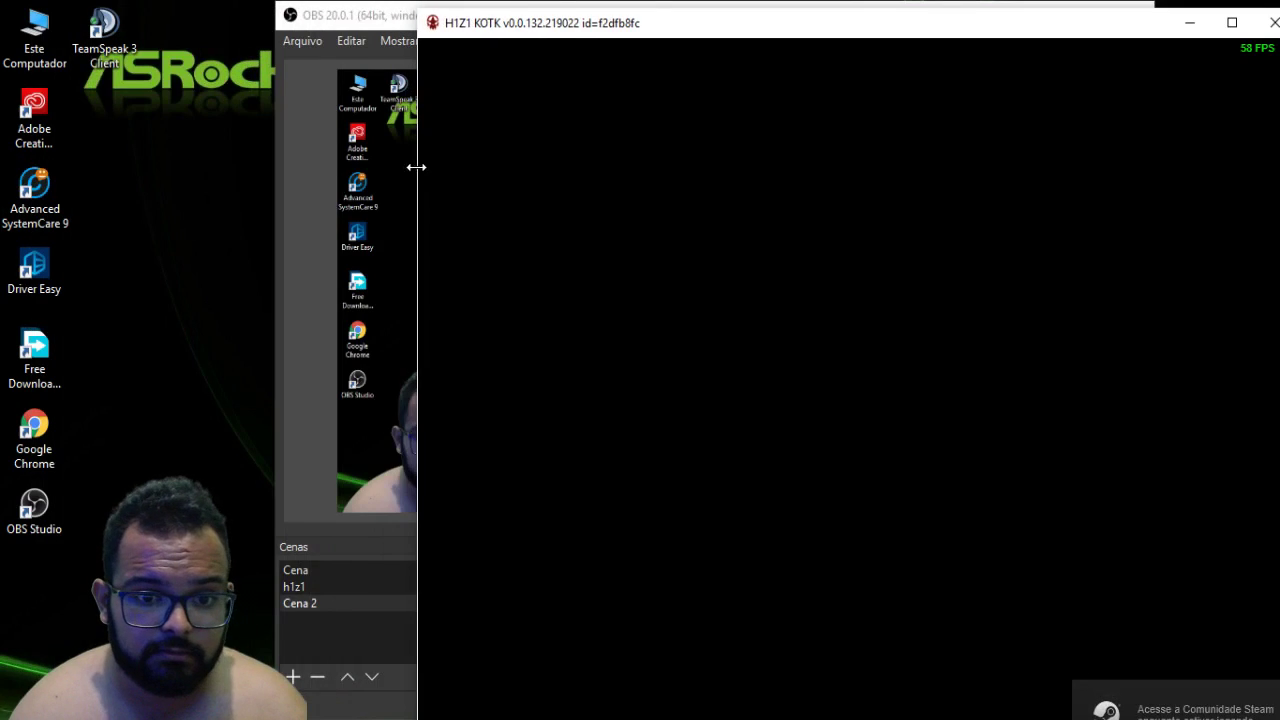
left_click_drag(617, 37, 437, 33)
left_click(529, 4)
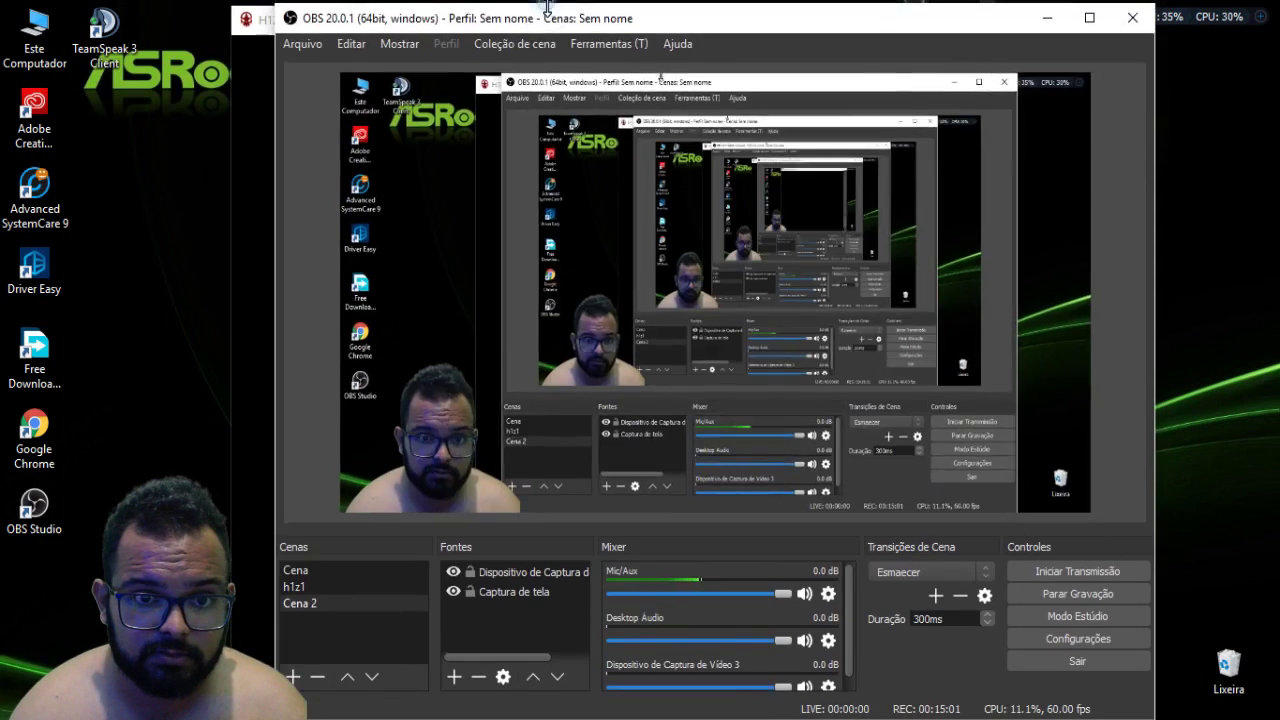
Bring the H1Z1 KOTK window to the front, continue past its title screen, and reposition the OBS window behind it.
left_click(268, 28)
mouse_move(602, 8)
left_mouse_down()
mouse_move(602, 20)
mouse_move(620, 14)
left_mouse_up()
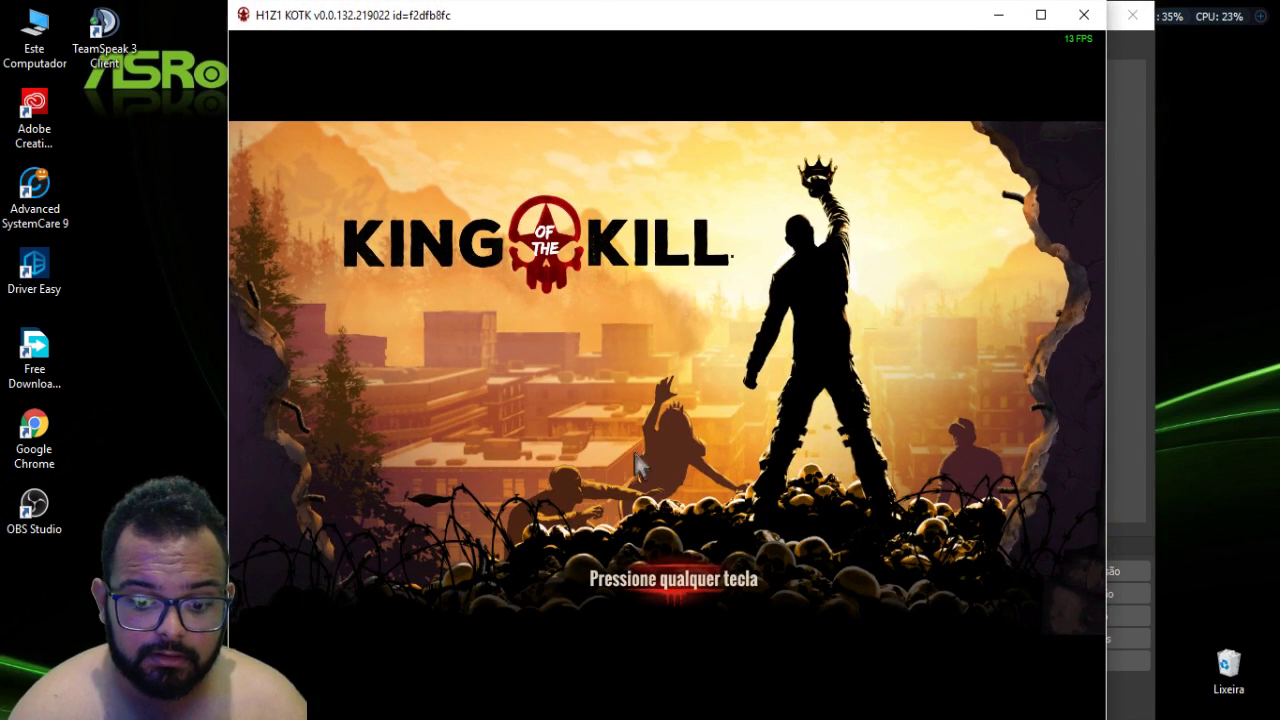
left_click(634, 455)
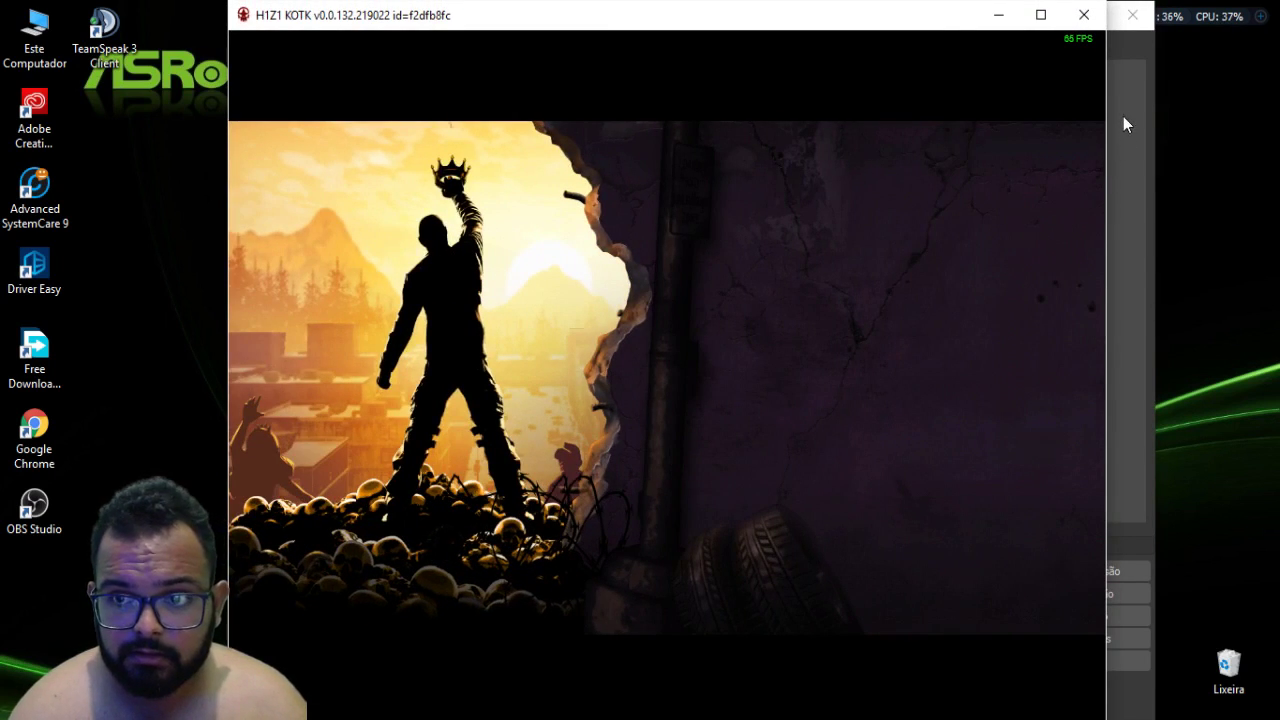
left_click(1123, 116)
mouse_move(885, 25)
left_mouse_down()
mouse_move(677, 29)
mouse_move(889, 32)
left_mouse_up()
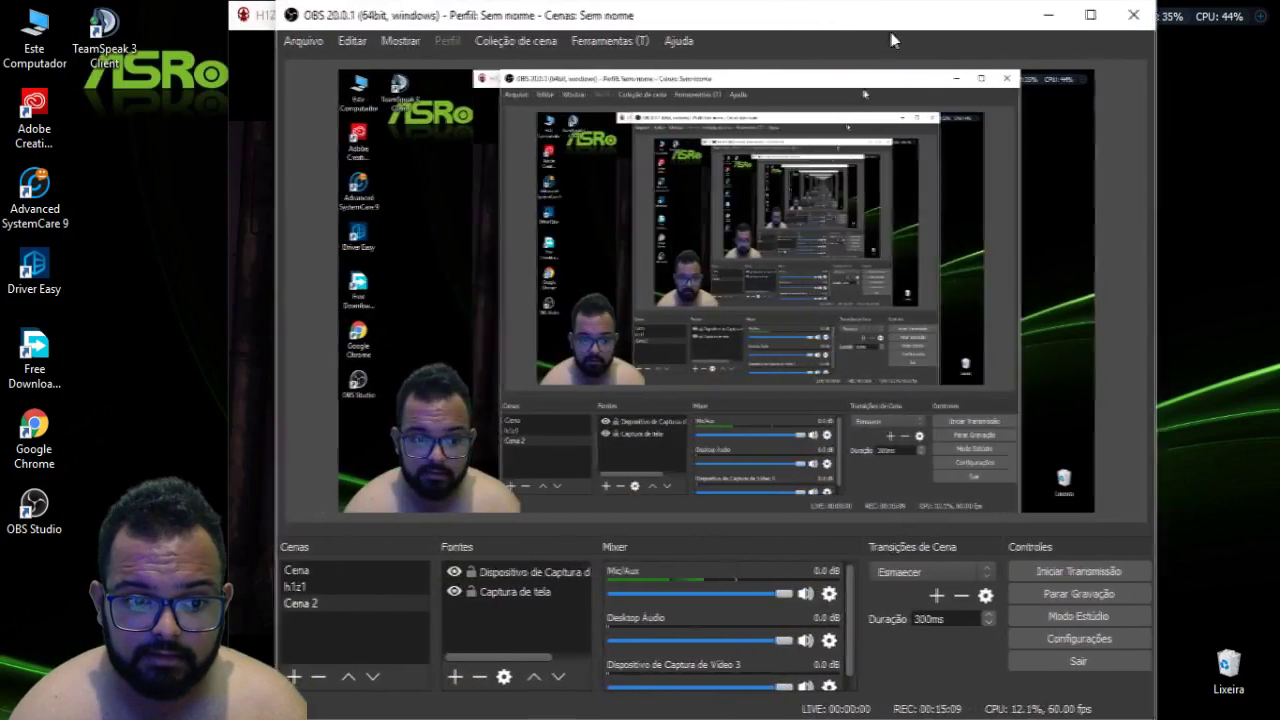
left_click(262, 265)
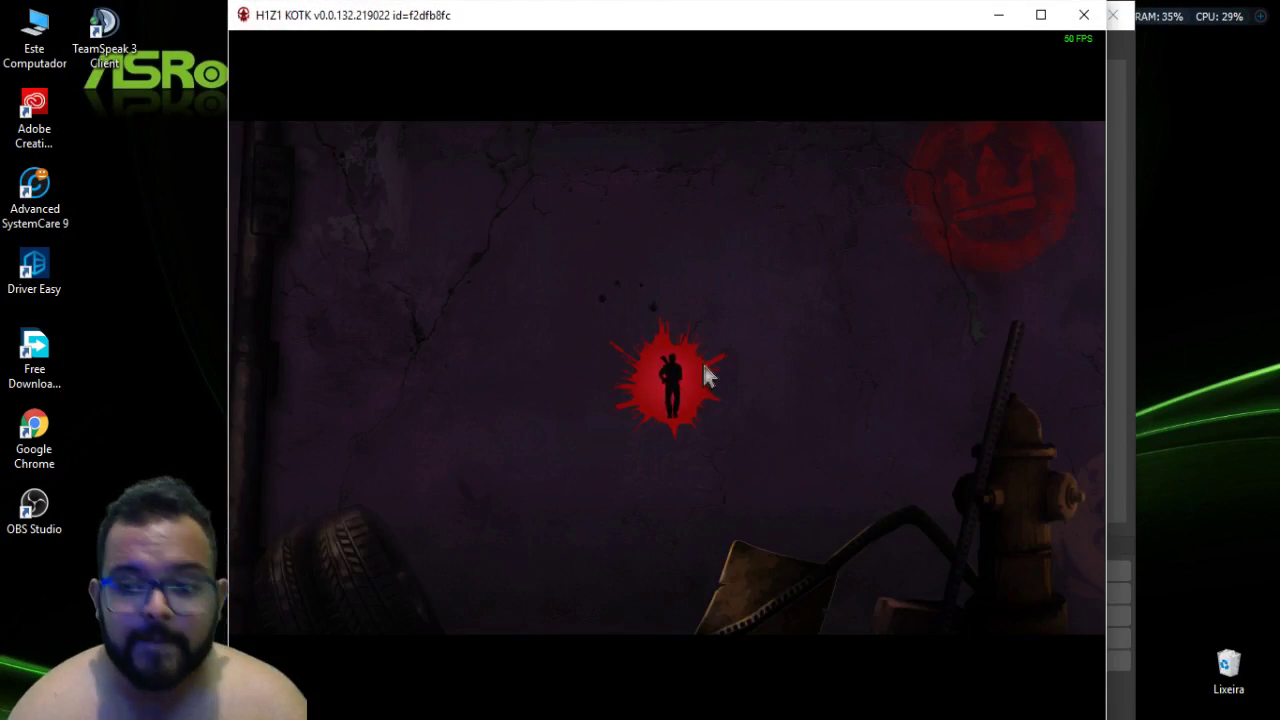
Widen the H1Z1 KOTK game window on both sides and return focus to the game.
left_click_drag(1109, 257, 1165, 257)
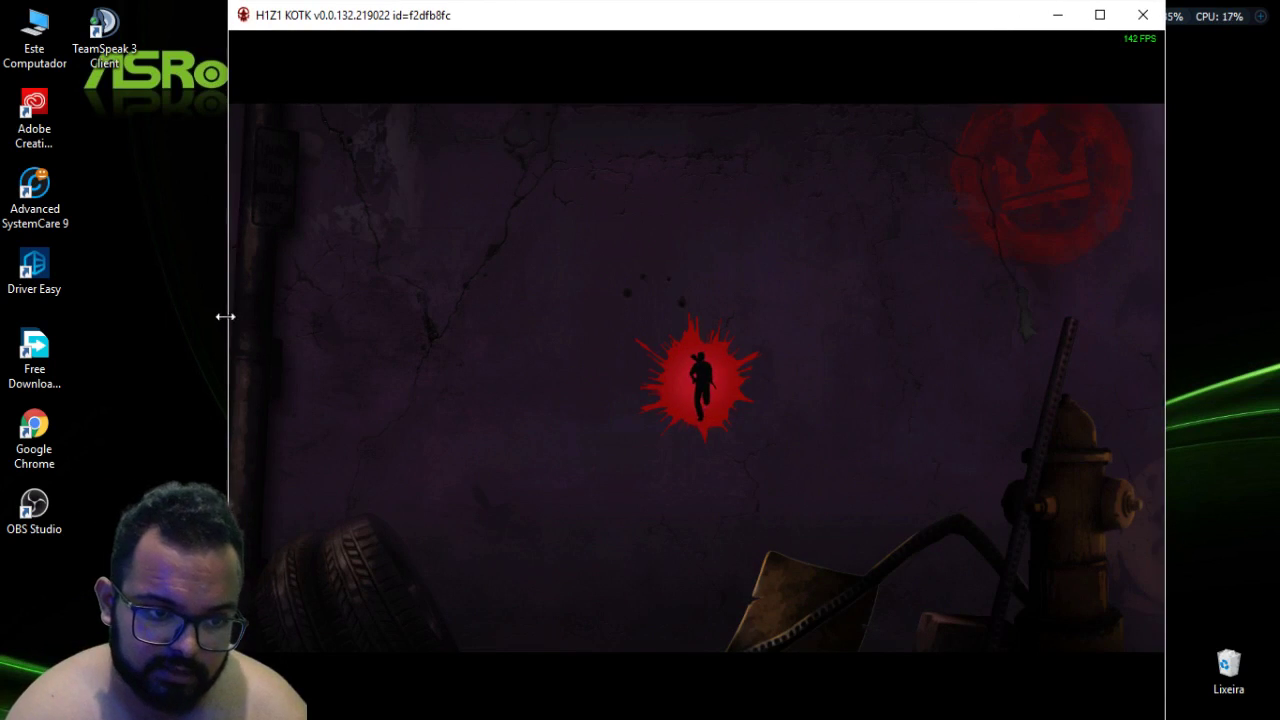
left_click_drag(225, 316, 177, 318)
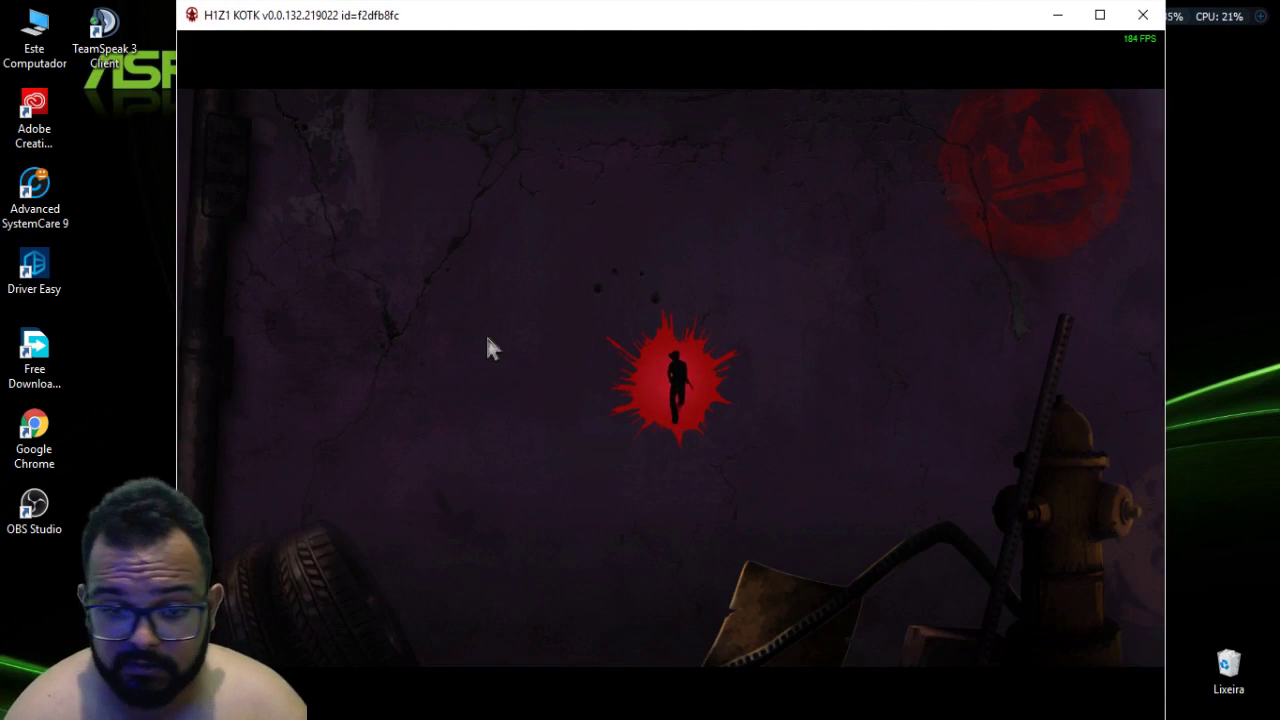
left_click(669, 578)
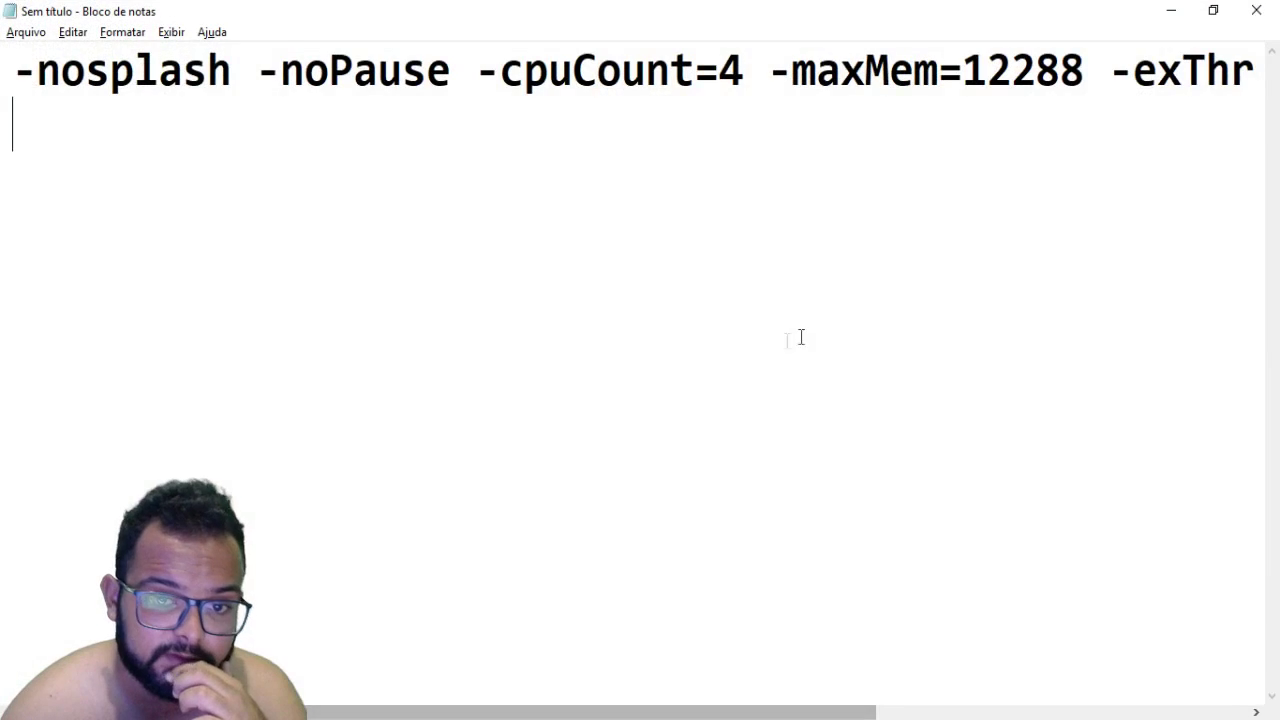
Close the Notepad window, view the Acelerar page in Advanced SystemCare, and close that program.
left_click(1256, 10)
left_click(634, 368)
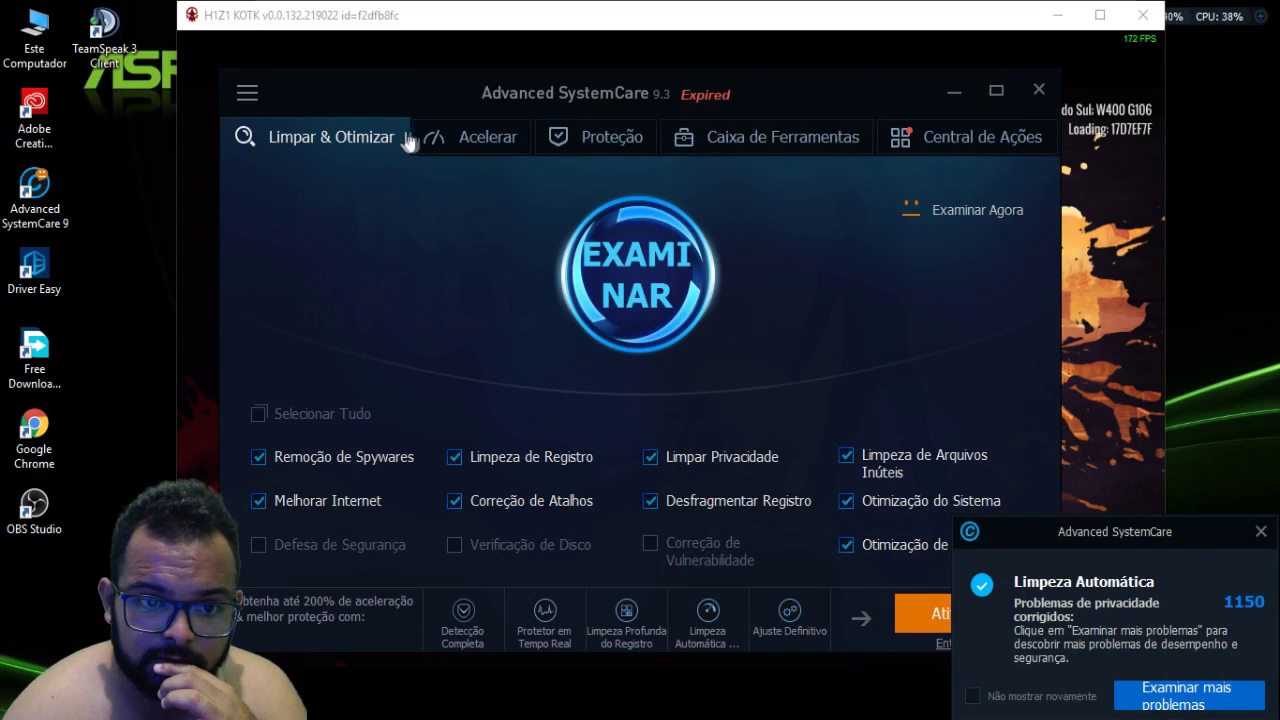
left_click(412, 138)
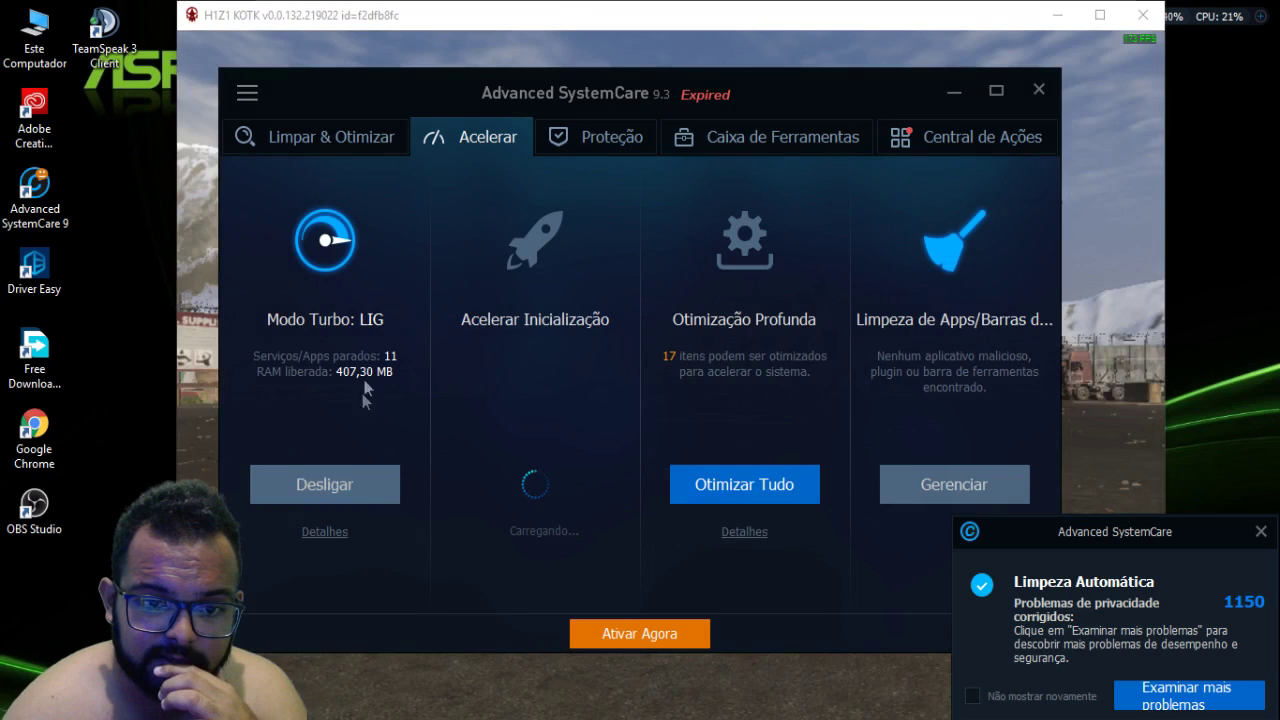
left_click(1039, 89)
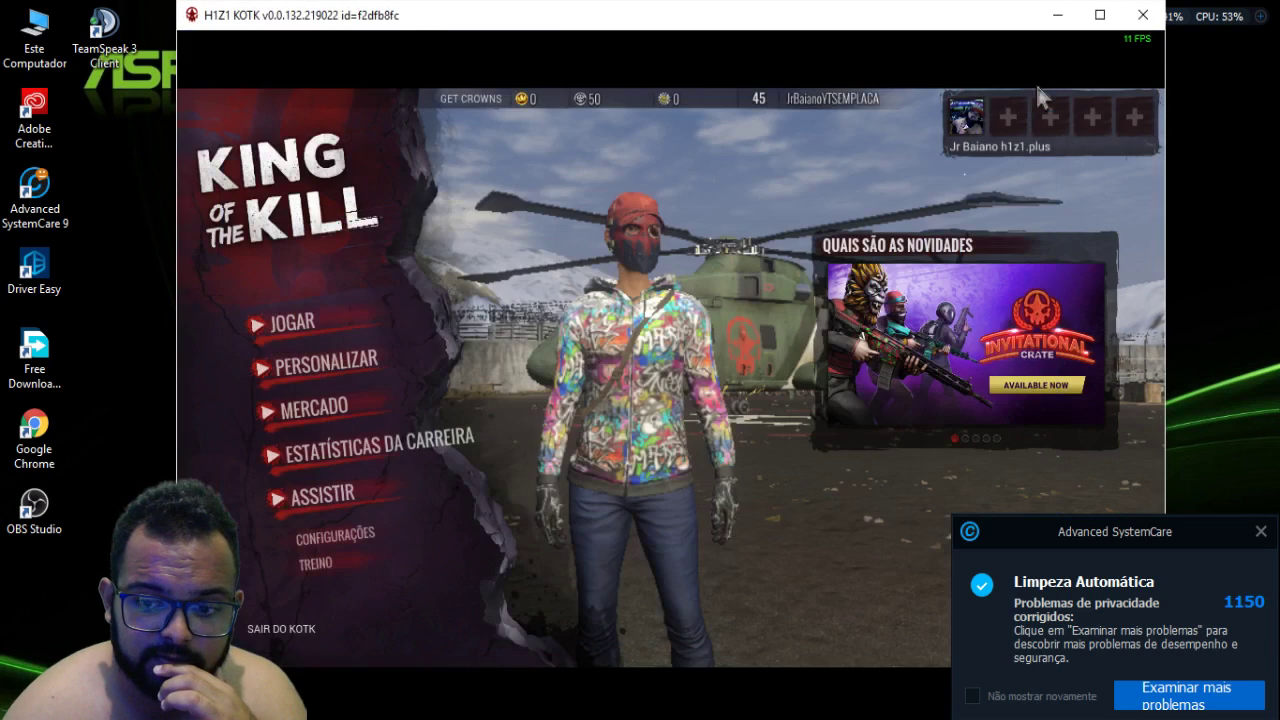
Dismiss the Advanced SystemCare cleanup notification and enter a Skirmish match in the game.
left_click(1261, 531)
left_click(293, 328)
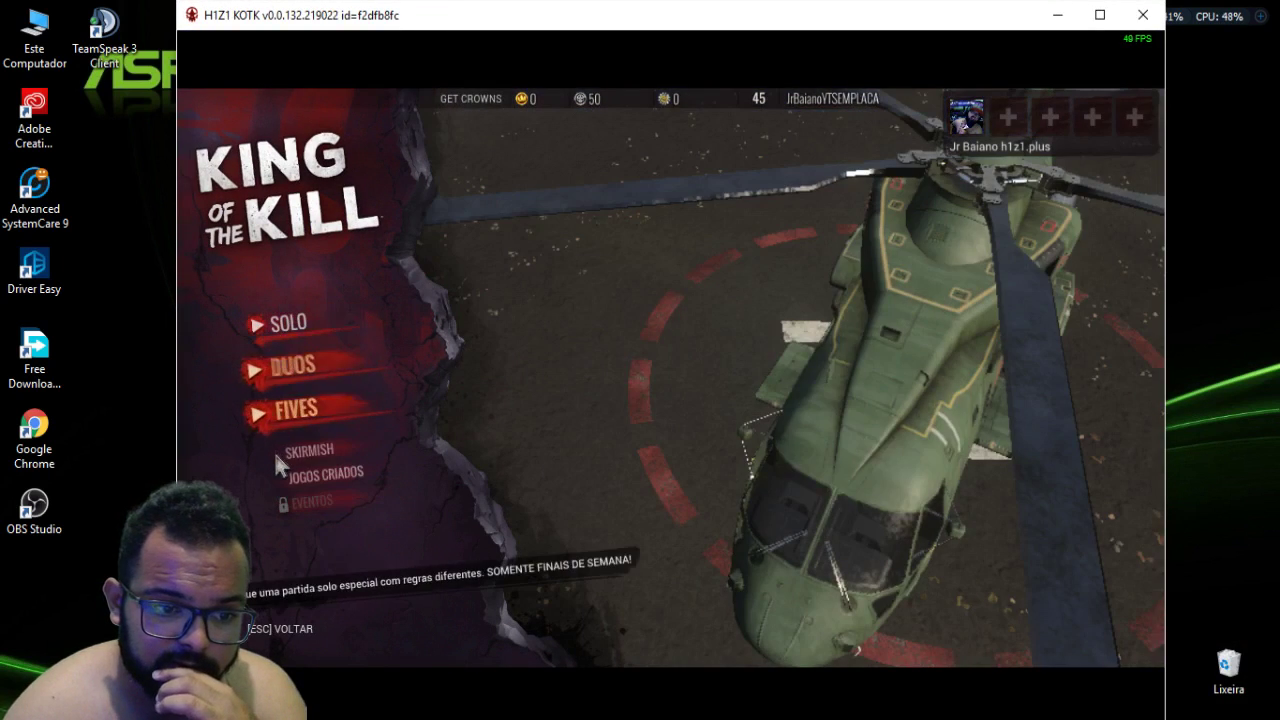
left_click(296, 452)
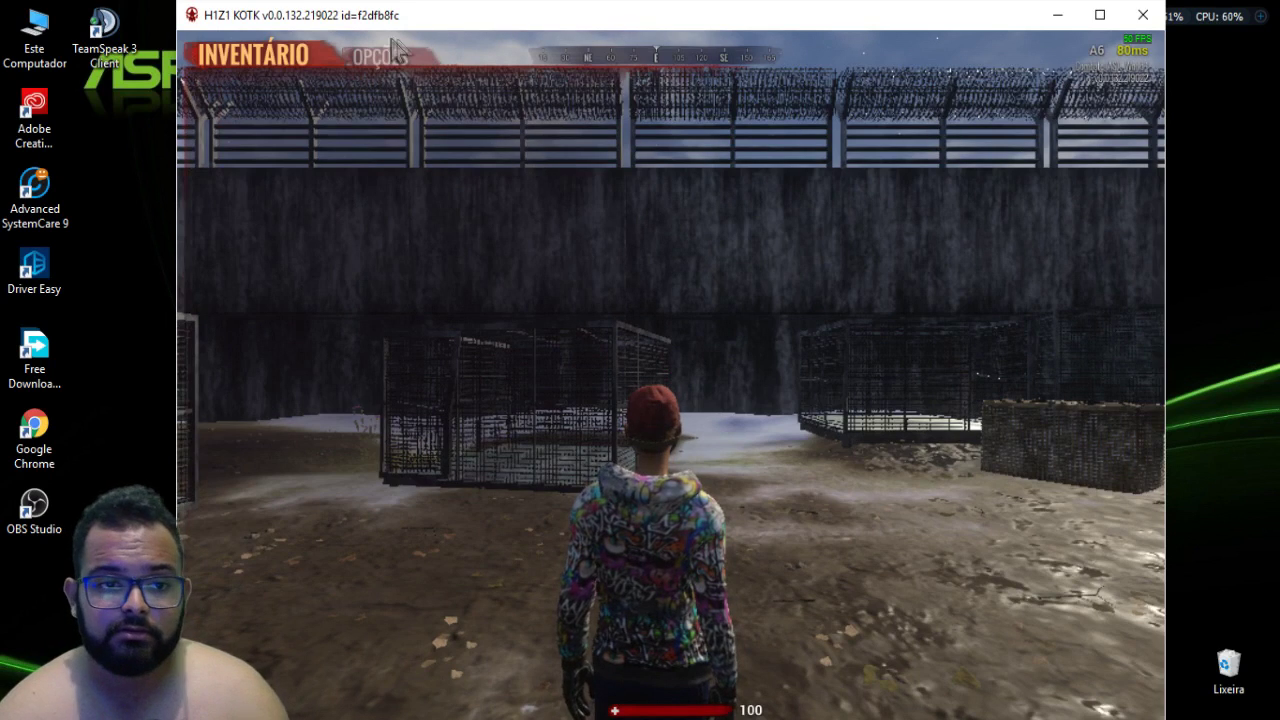
Look at the in-game options, return to the inventory, and apply the Colocar moletom action to the graffiti hoodie.
left_click(382, 56)
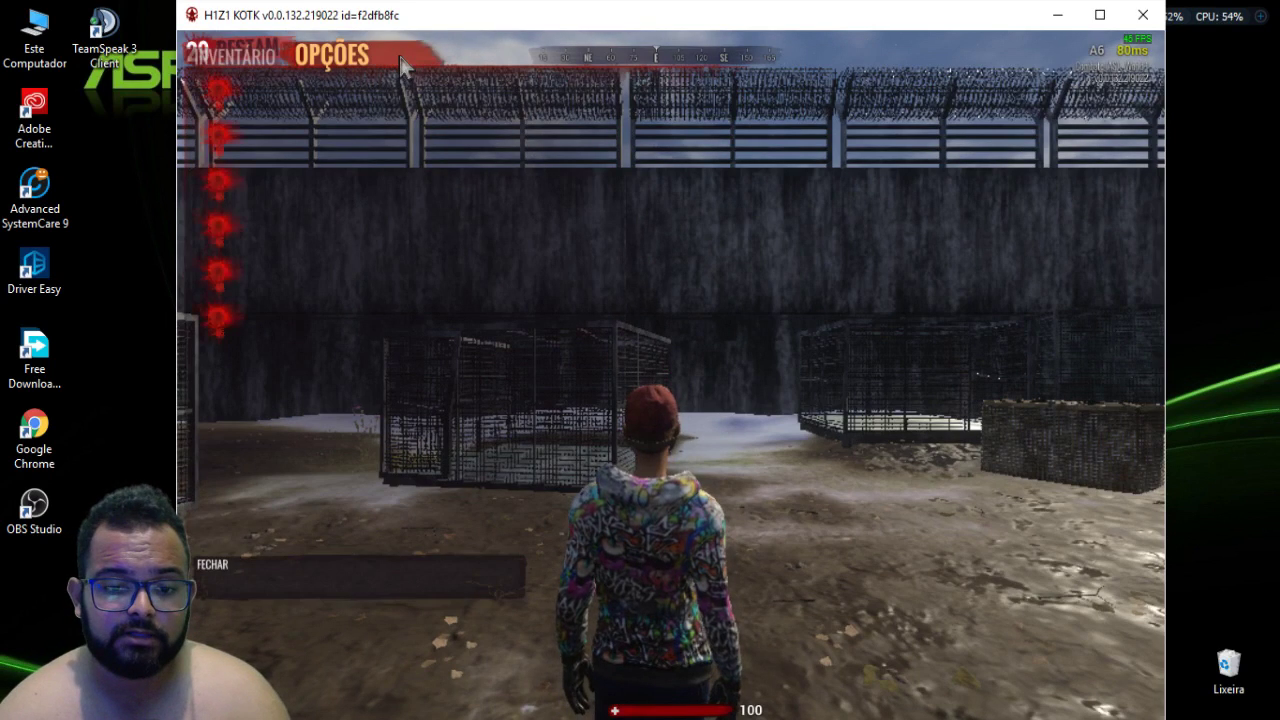
left_click(268, 57)
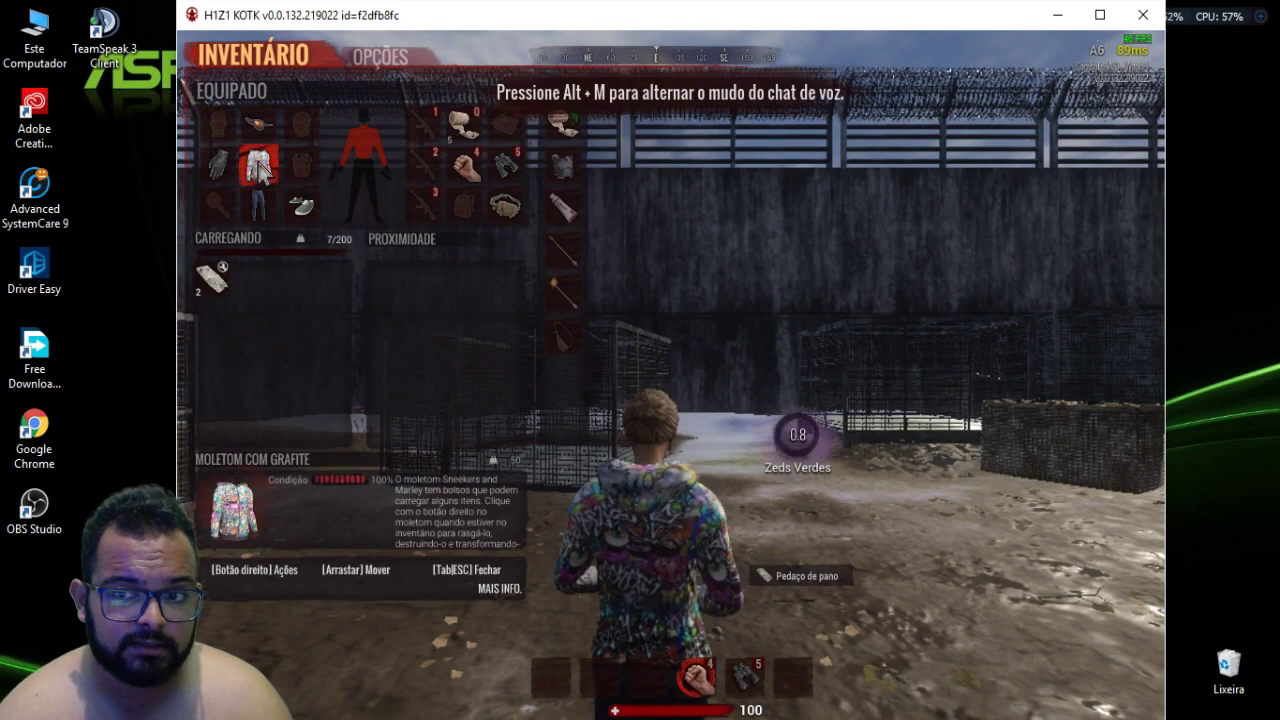
right_click(259, 166)
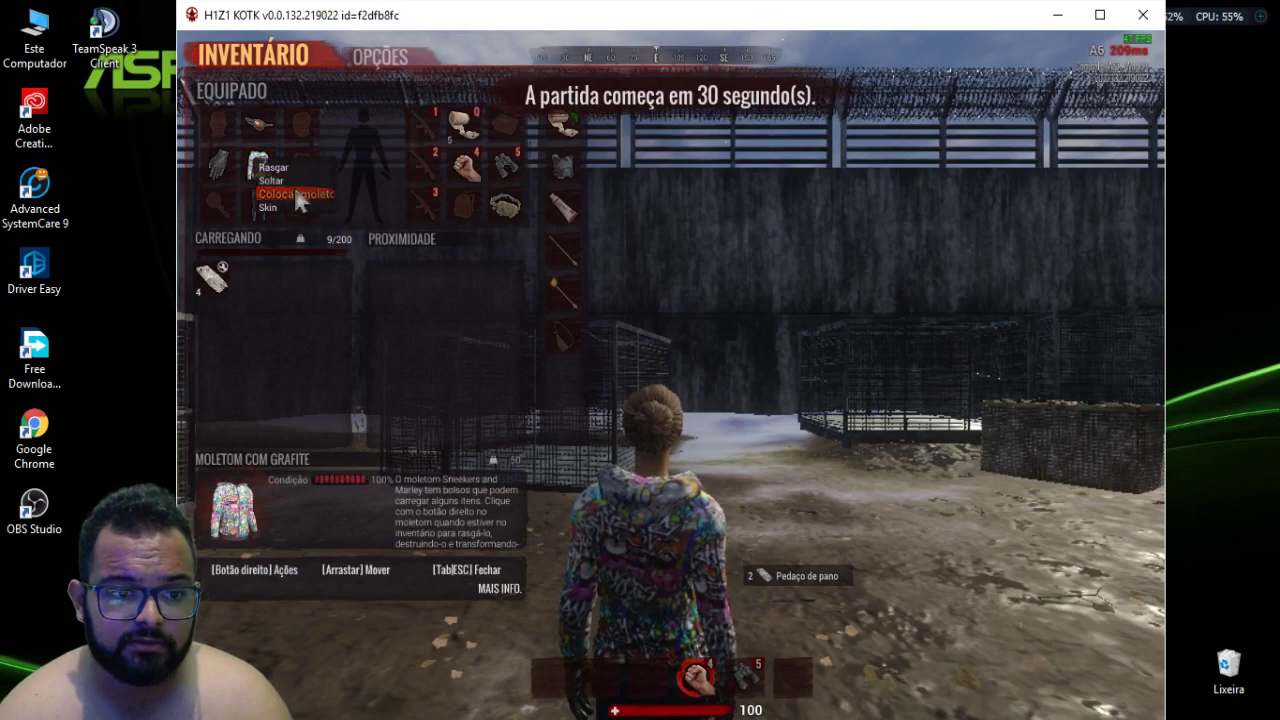
left_click(297, 195)
key("Tab")
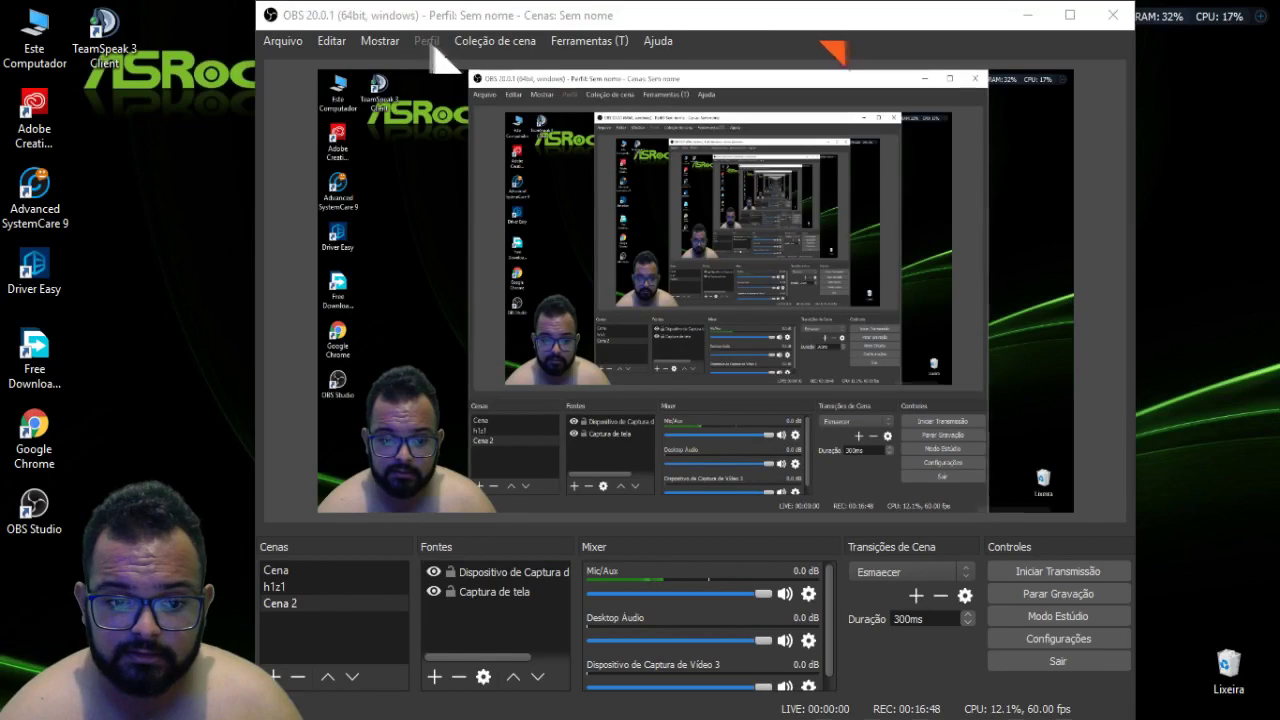
Launch H1Z1: King of the Kill from Steam's tray shortcuts and start the game in its Daybreak launcher.
left_click(1112, 719)
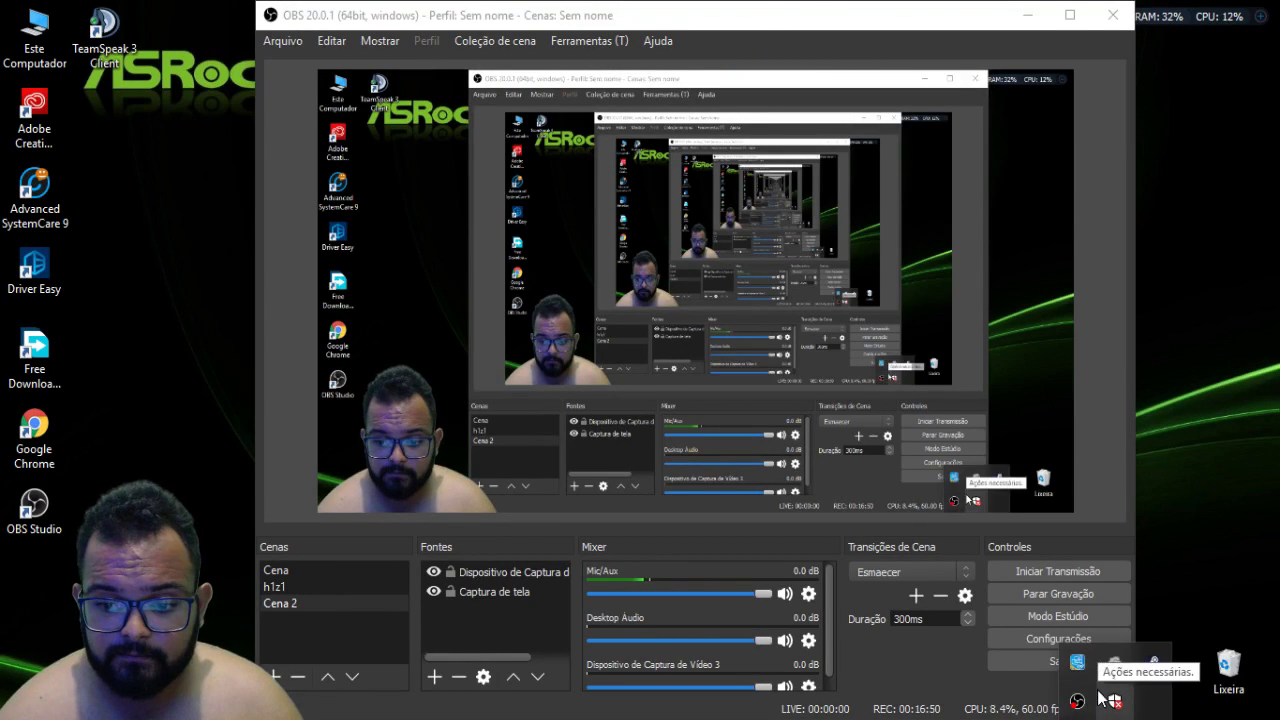
right_click(1153, 660)
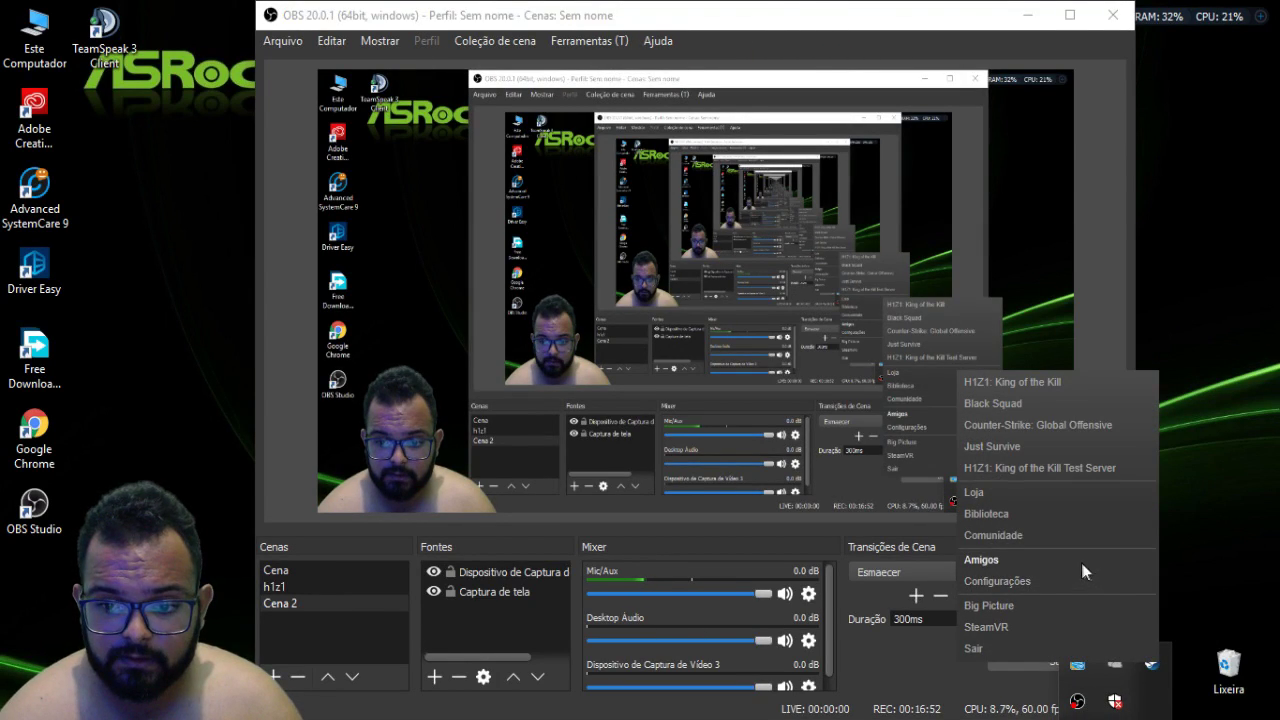
left_click(1026, 378)
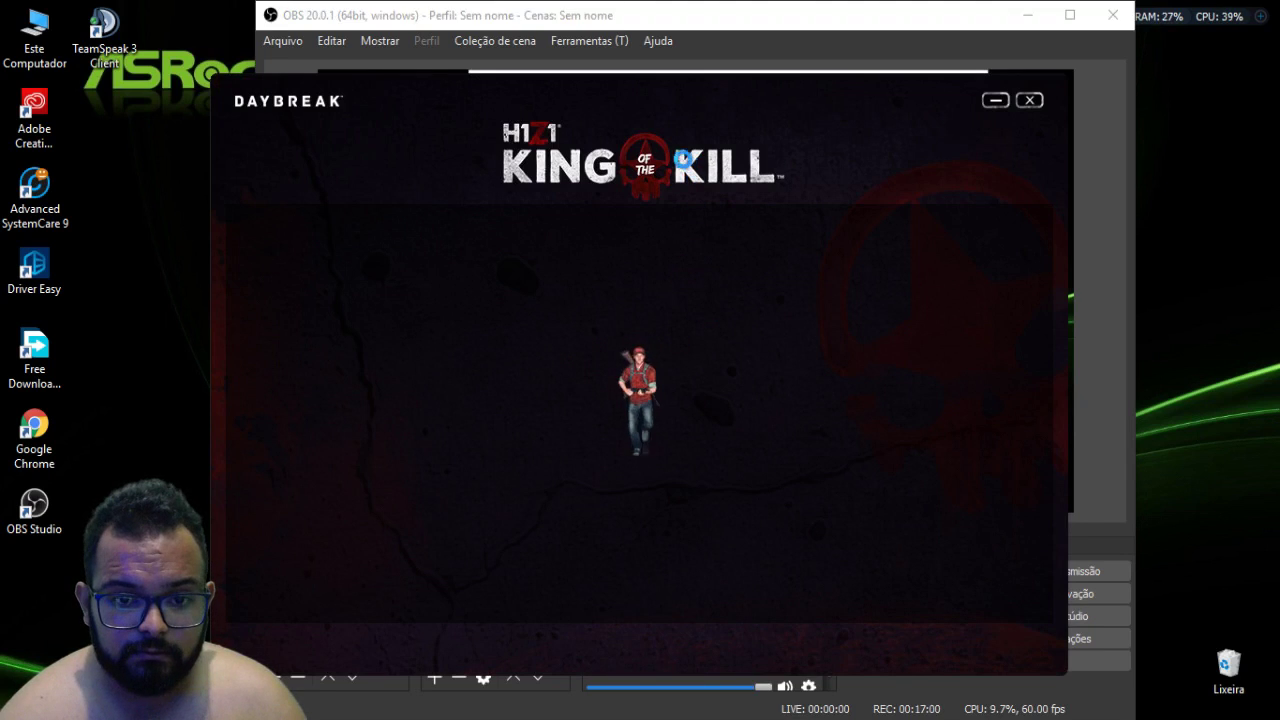
left_click(705, 22)
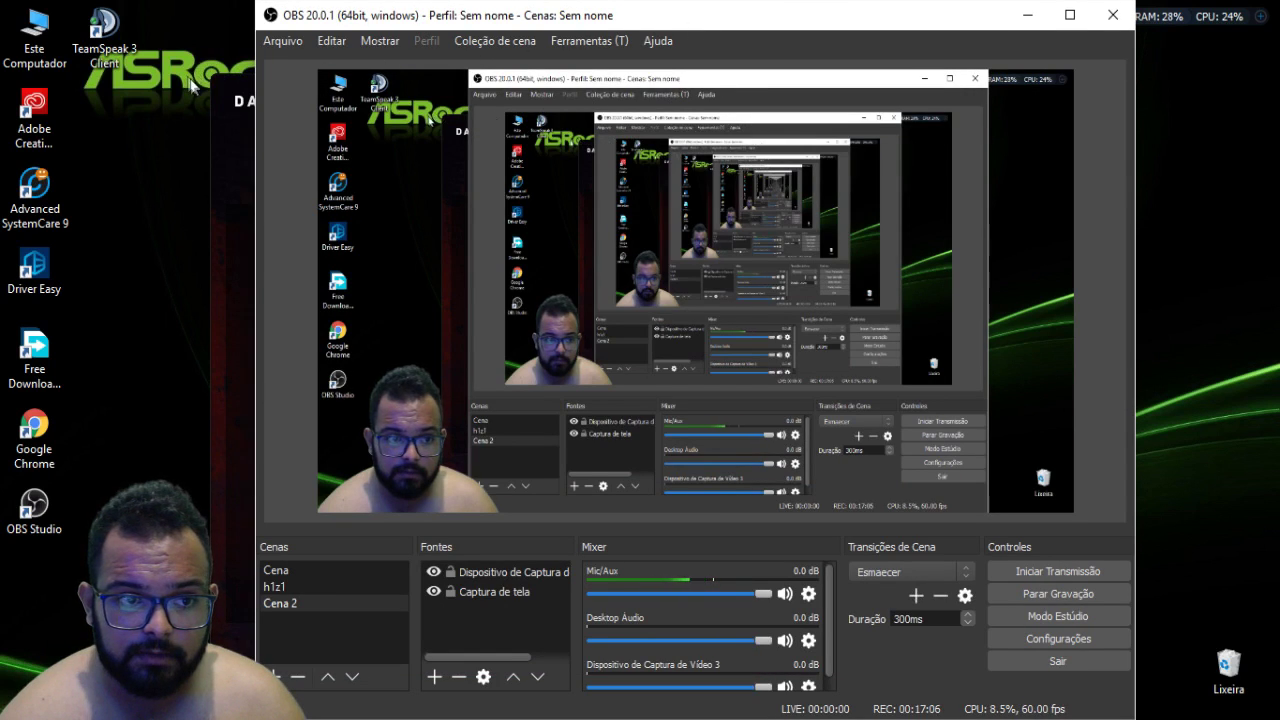
left_click(218, 80)
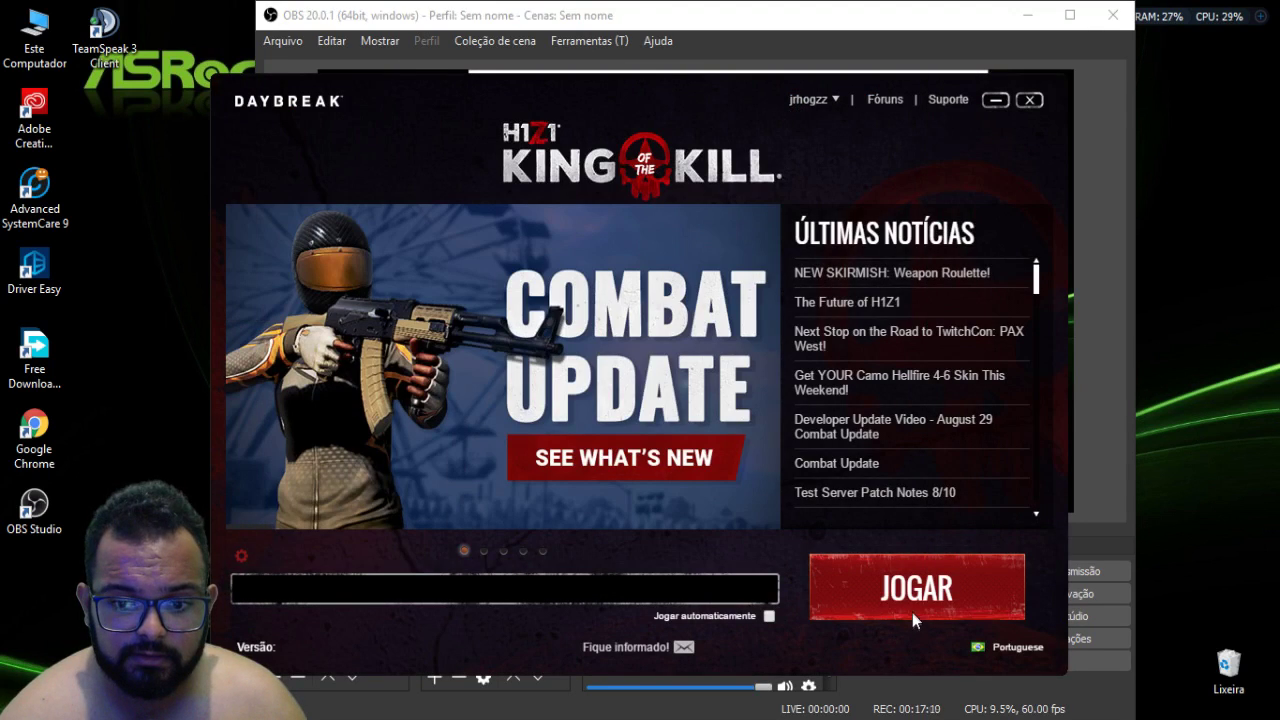
left_click(915, 605)
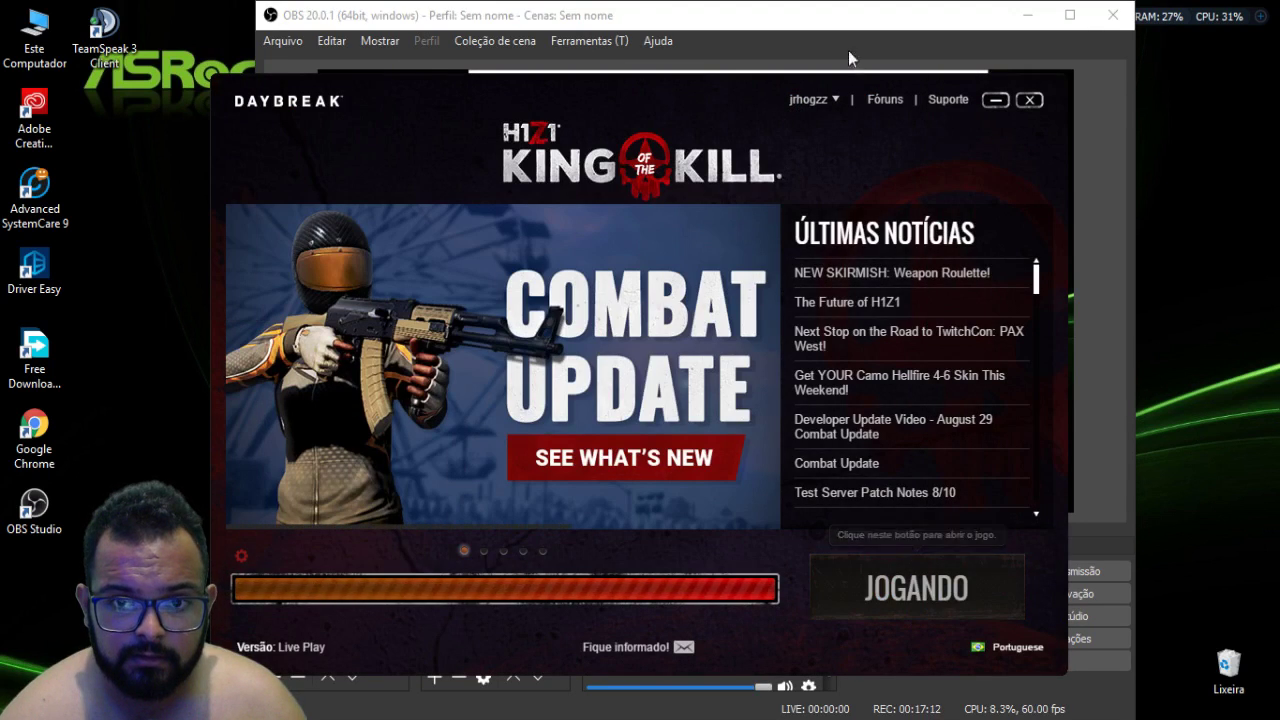
Minimize OBS, switch to the full-screen H1Z1 game, and continue past its title screen to the main menu.
left_click(829, 20)
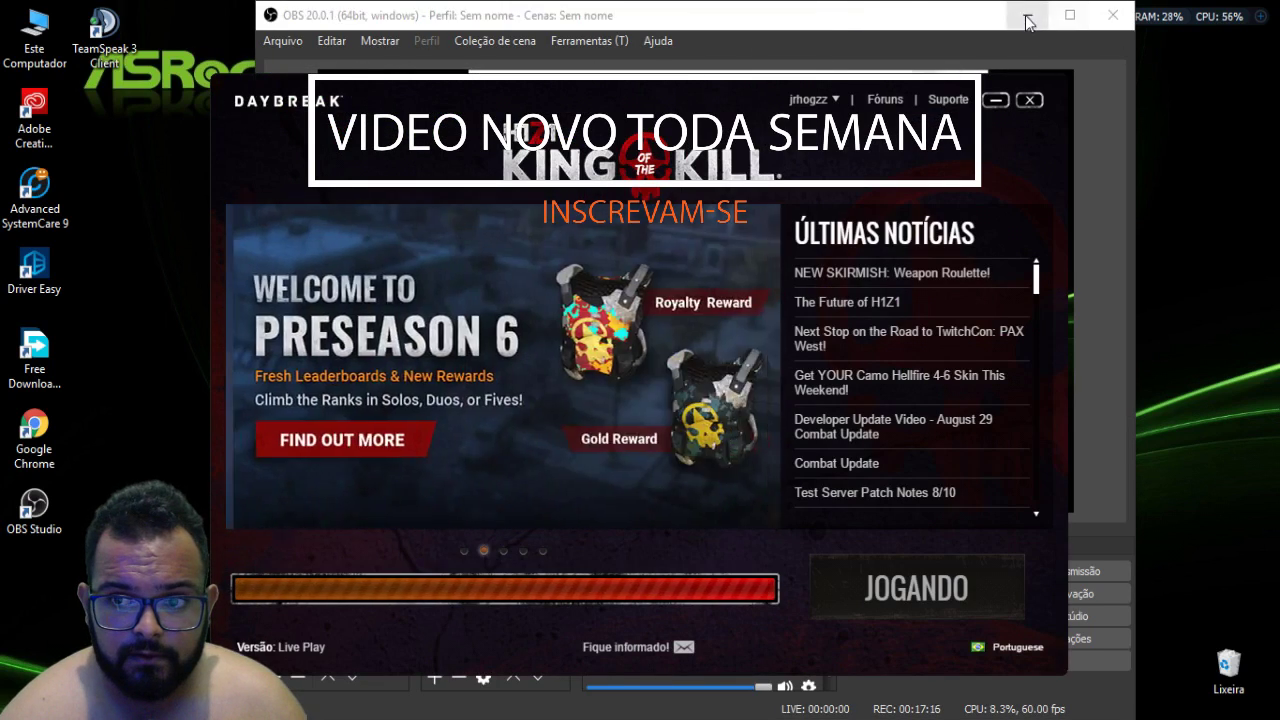
left_click(1028, 20)
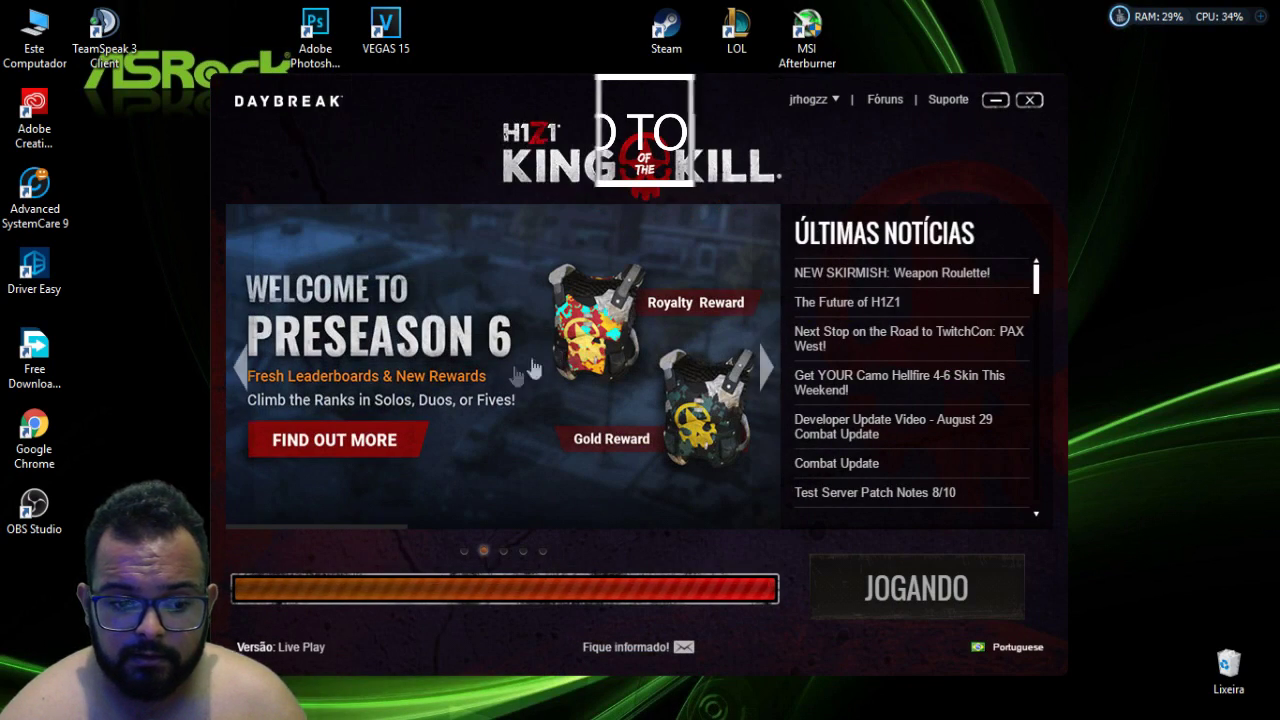
mouse_move(293, 719)
left_click(293, 650)
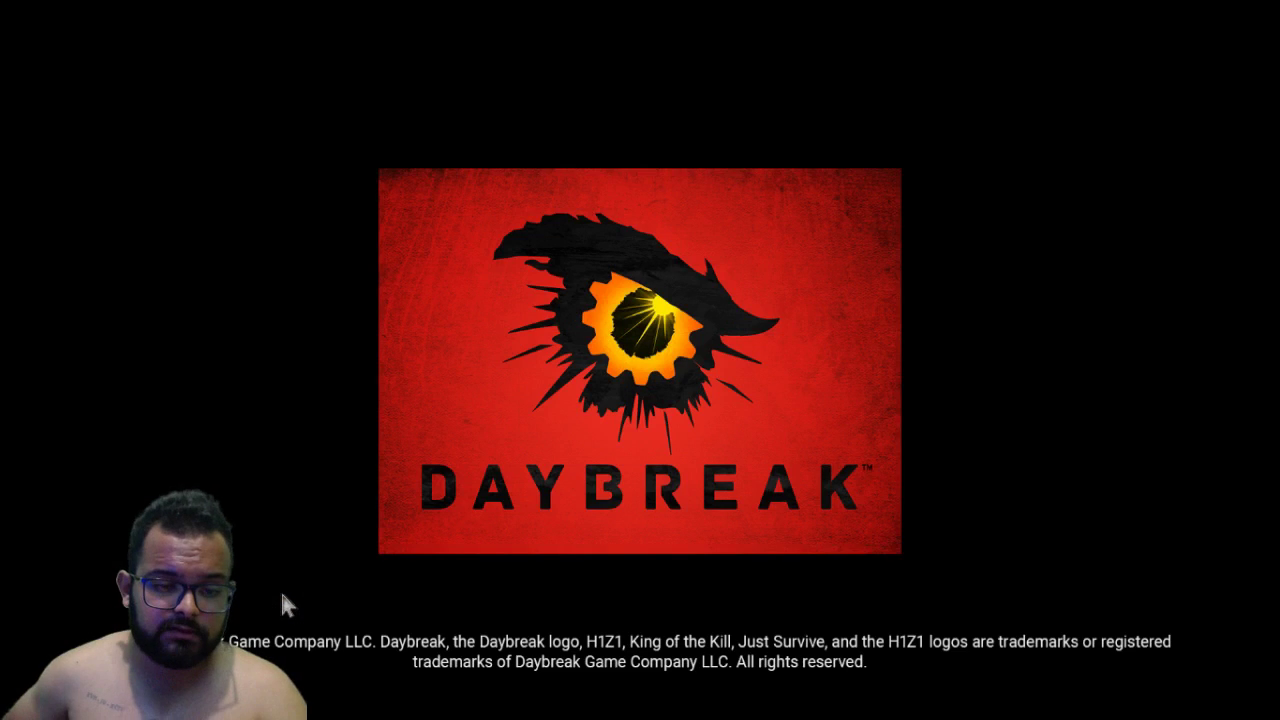
key("alt+Tab")
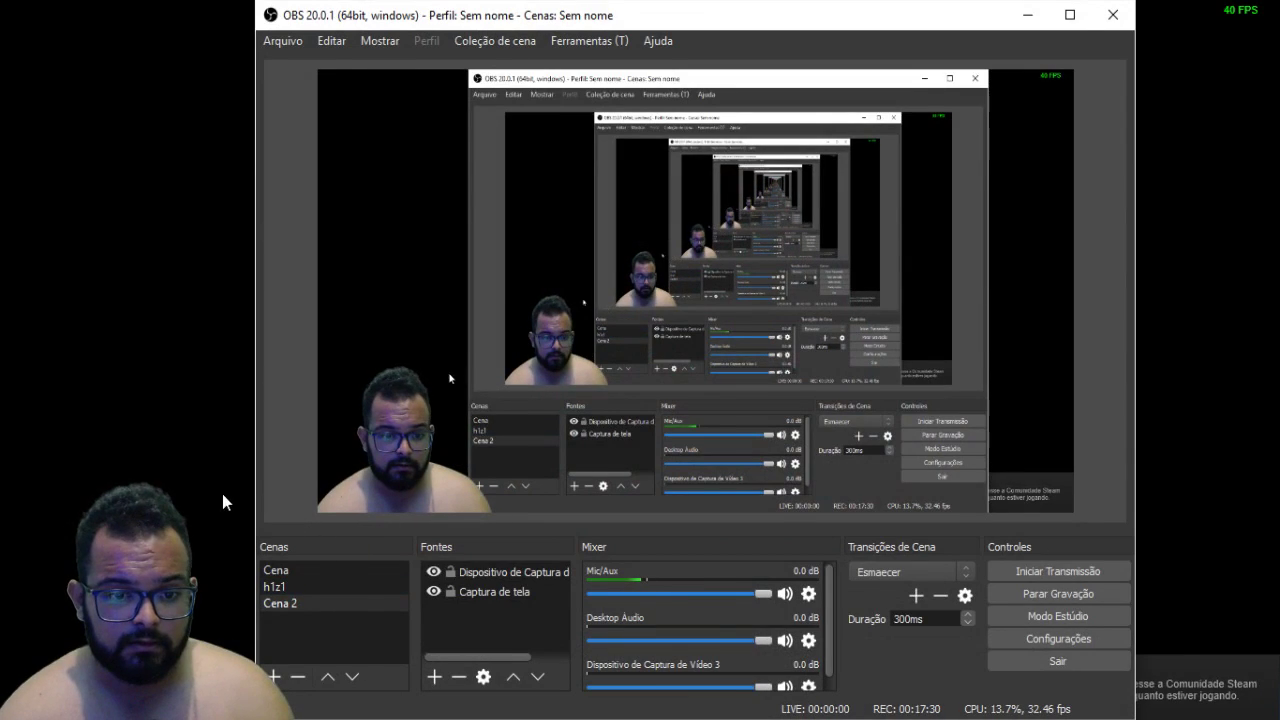
key("alt+Tab")
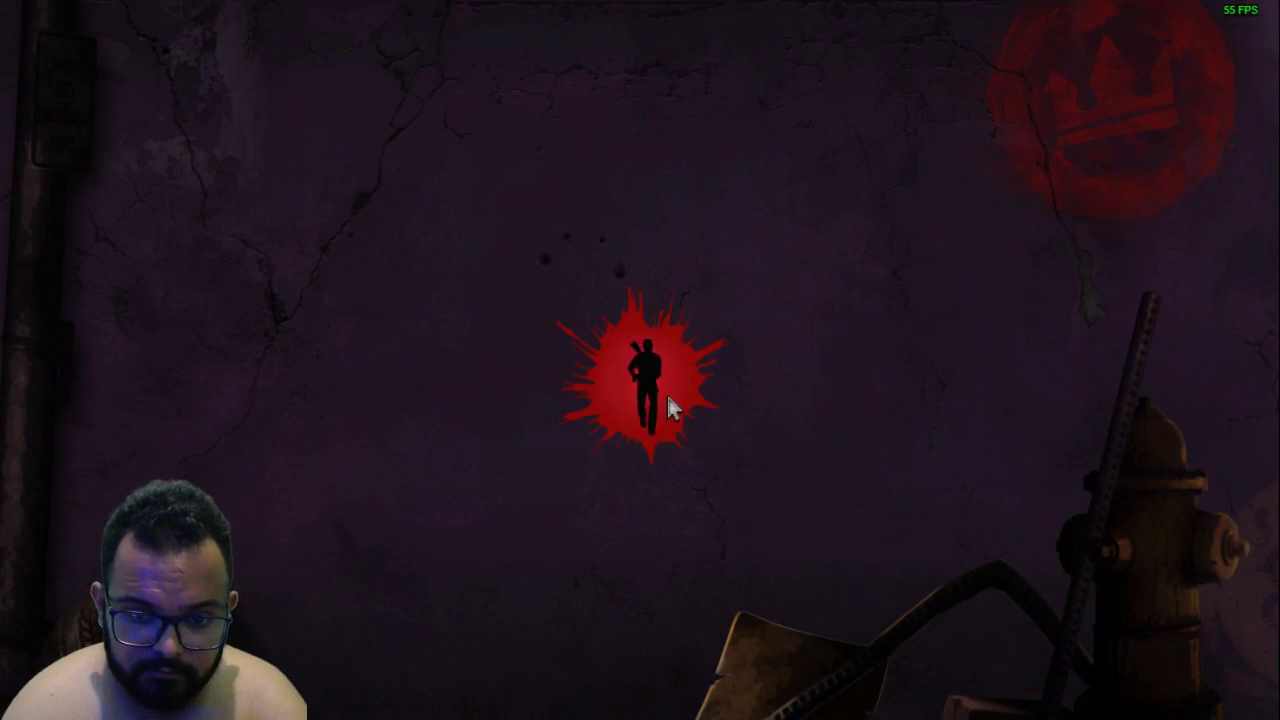
key("Return")
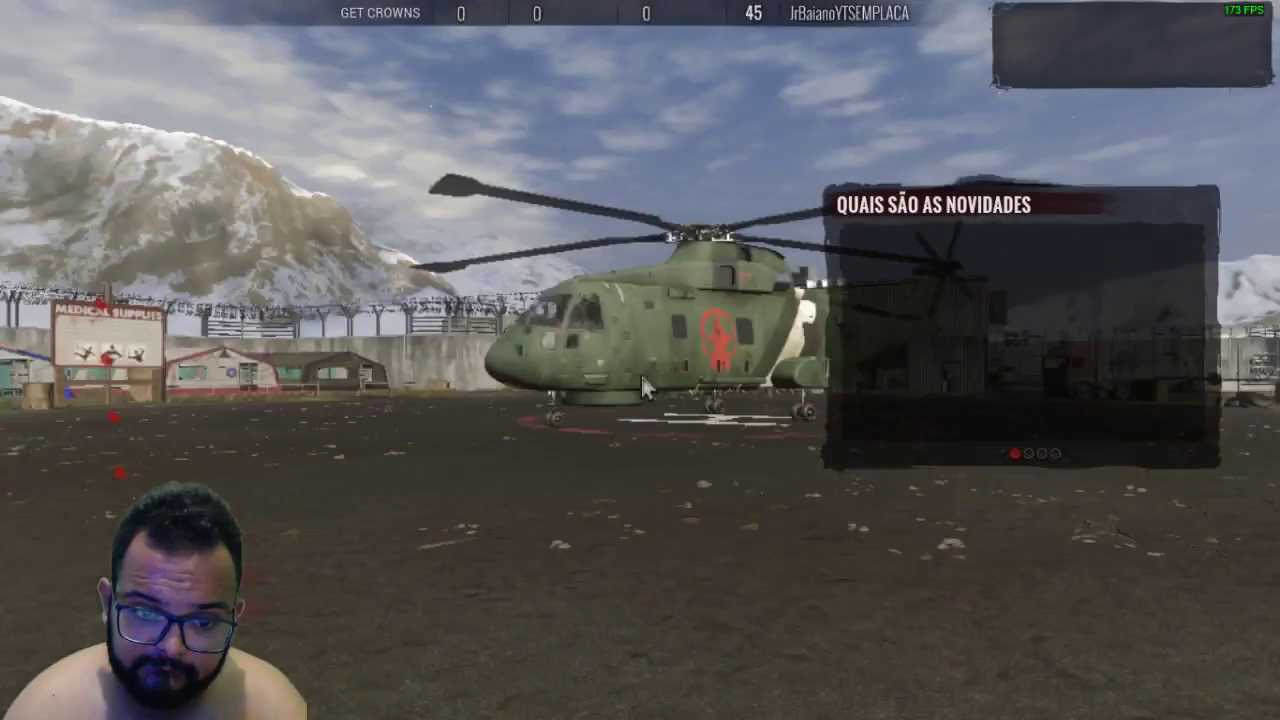
left_click(187, 305)
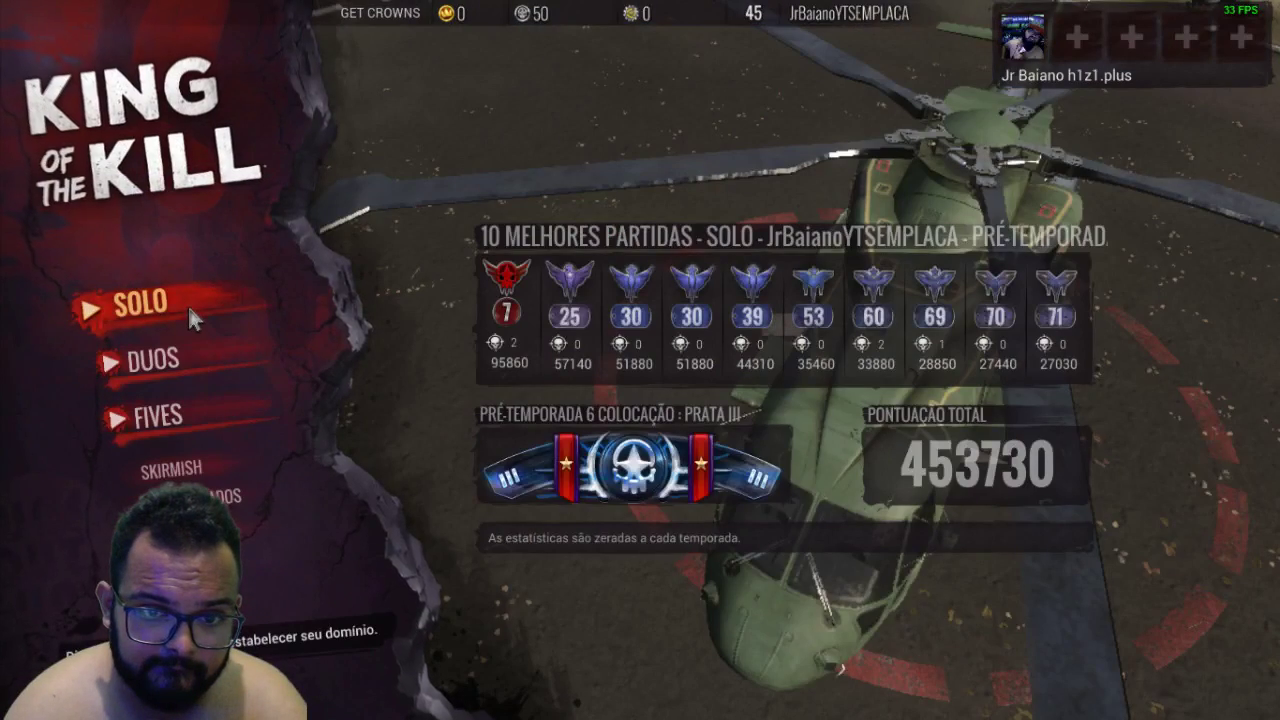
left_click(187, 301)
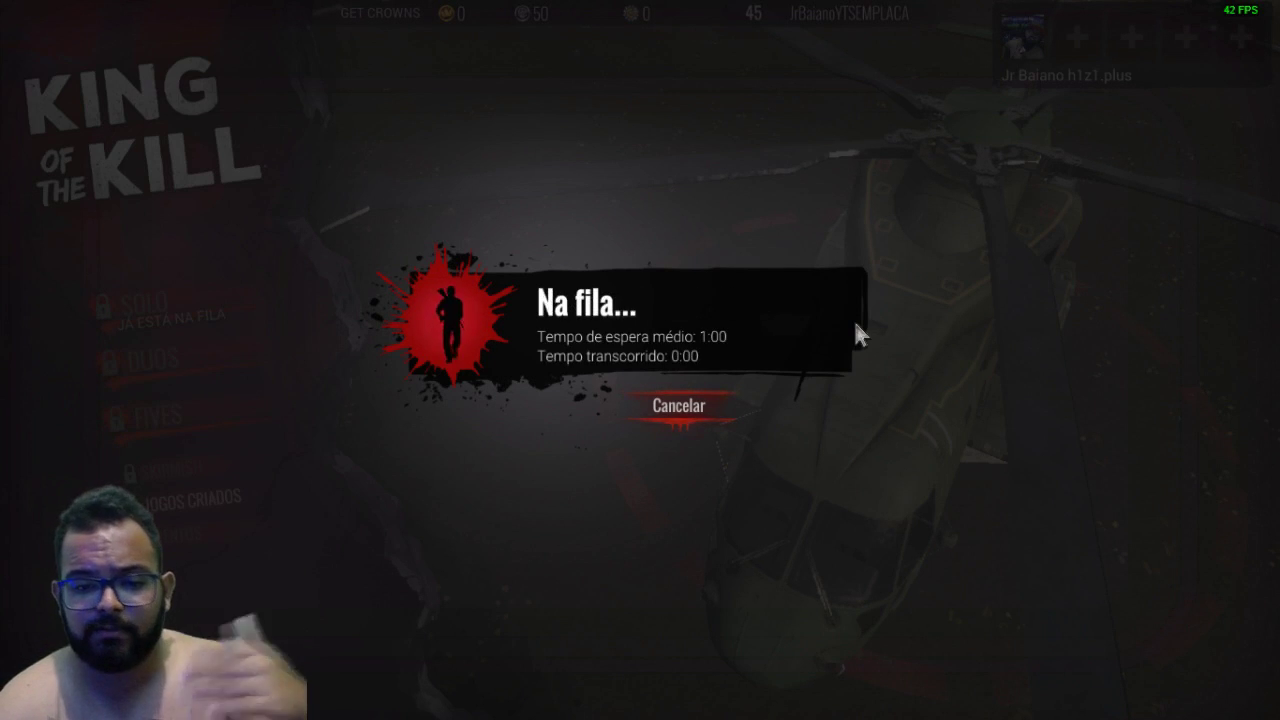
left_click(692, 408)
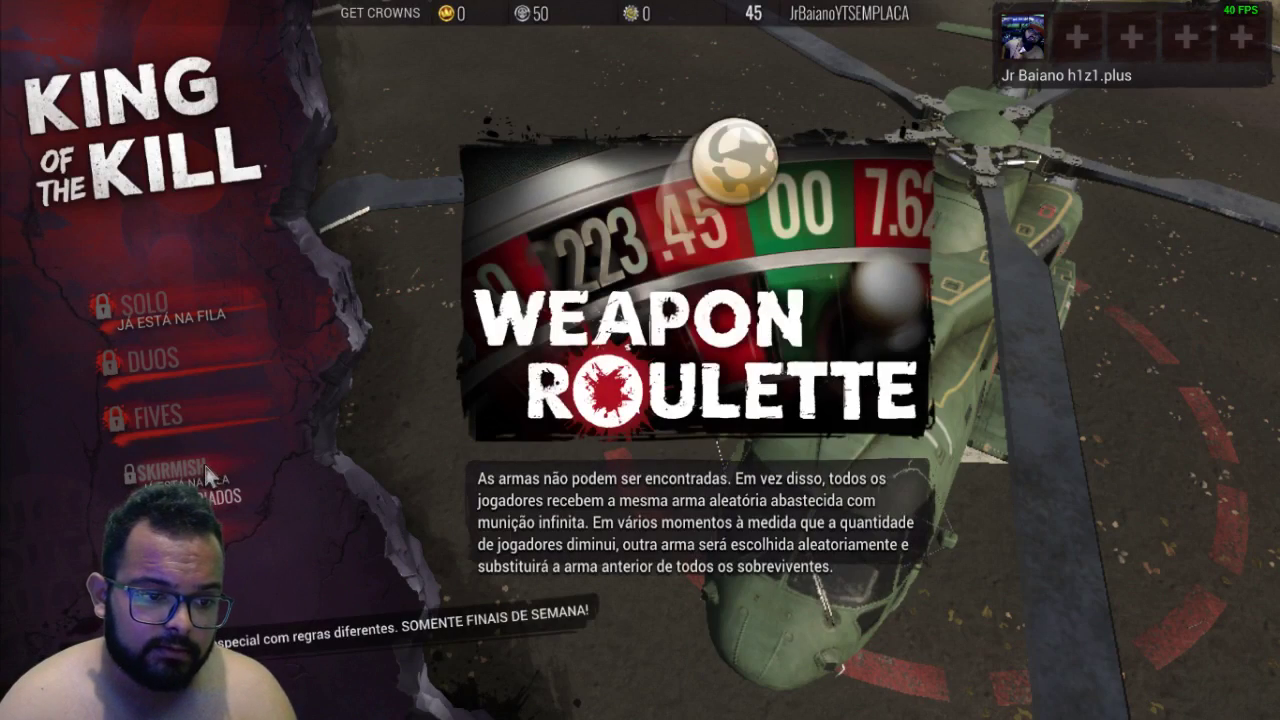
key("Escape")
key("Escape")
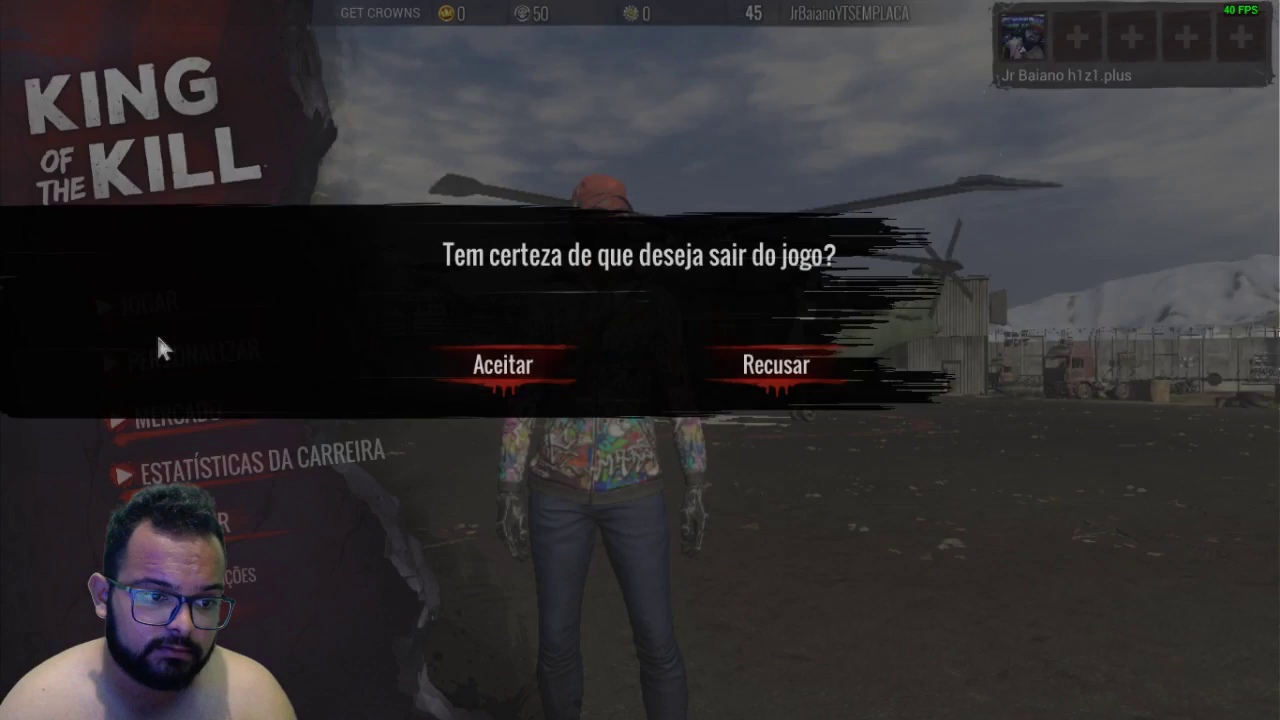
key("Escape")
Queue for a Solo match and close the inventory after entering the staging area.
left_click(180, 310)
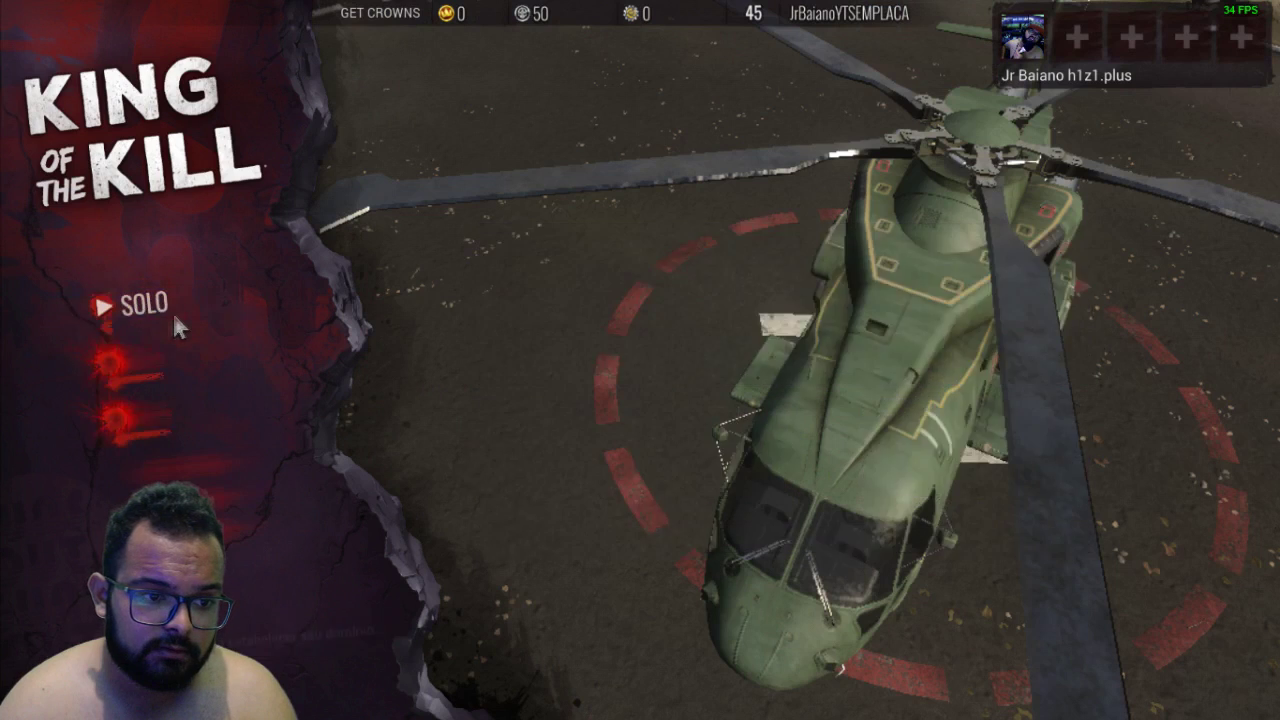
left_click(150, 306)
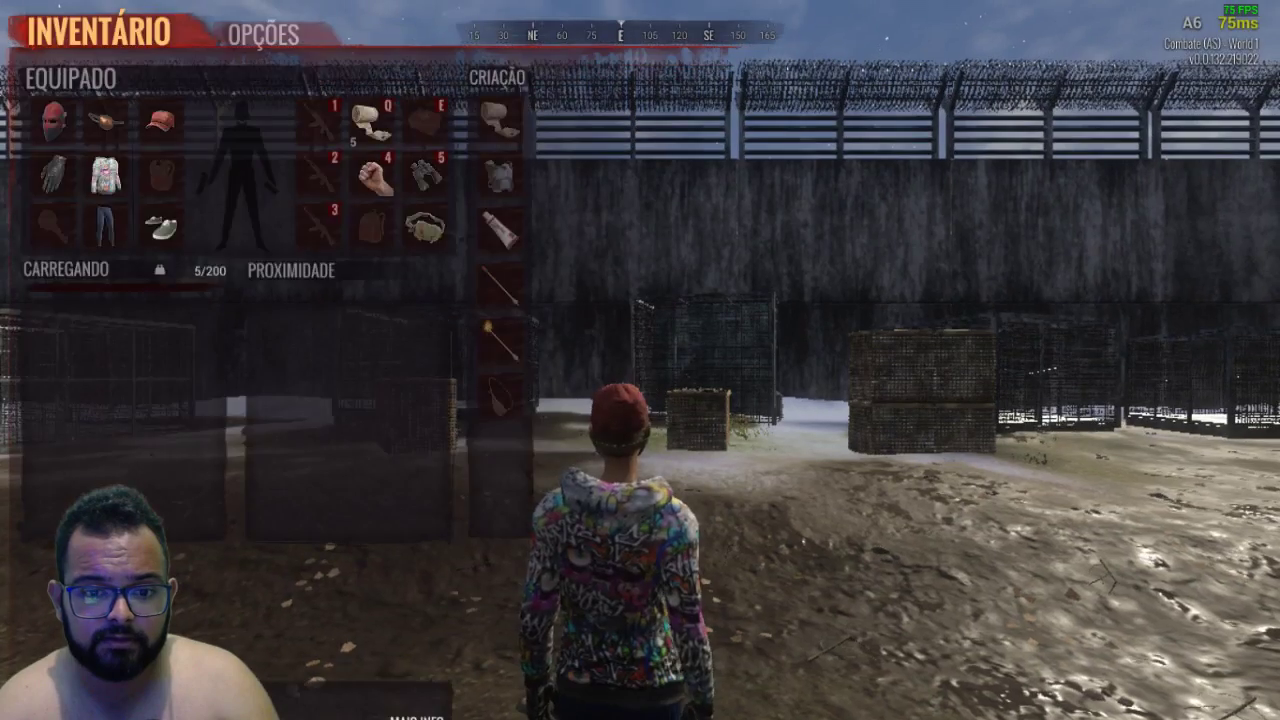
key("Tab")
Run the character forward across the staging area to test performance, and close the blank browser window after leaving the game.
key("w")
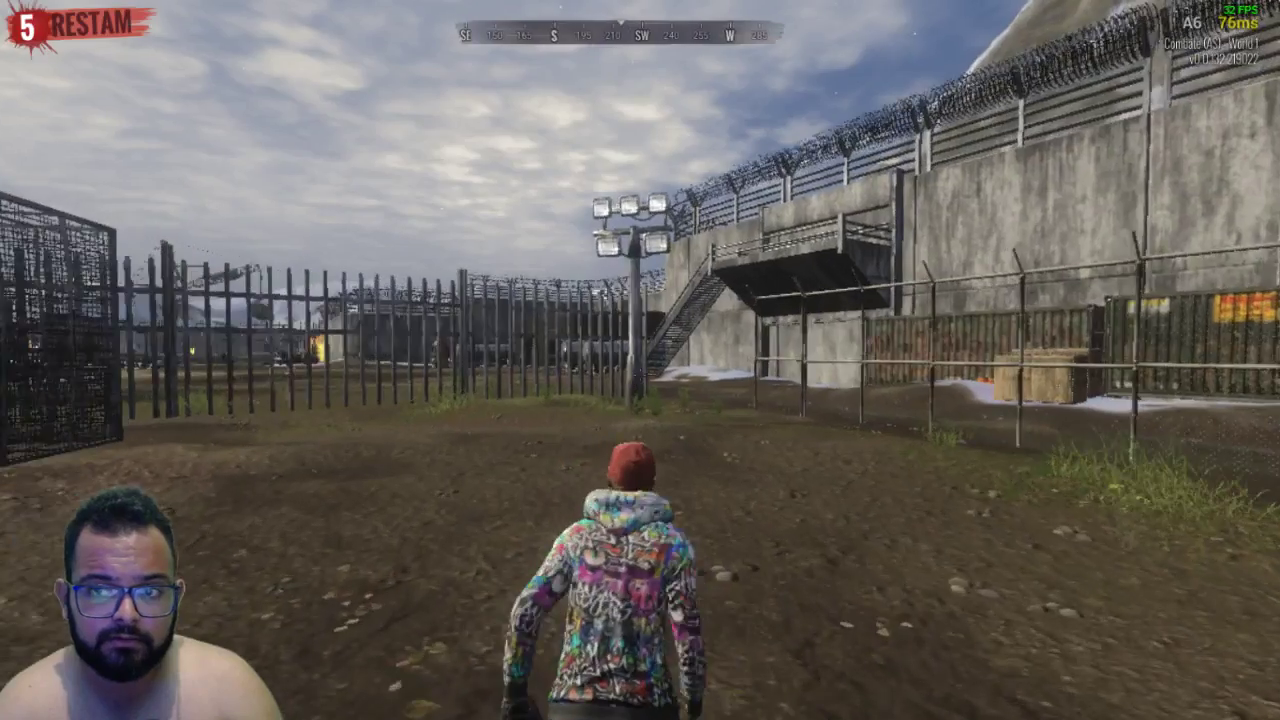
key("w")
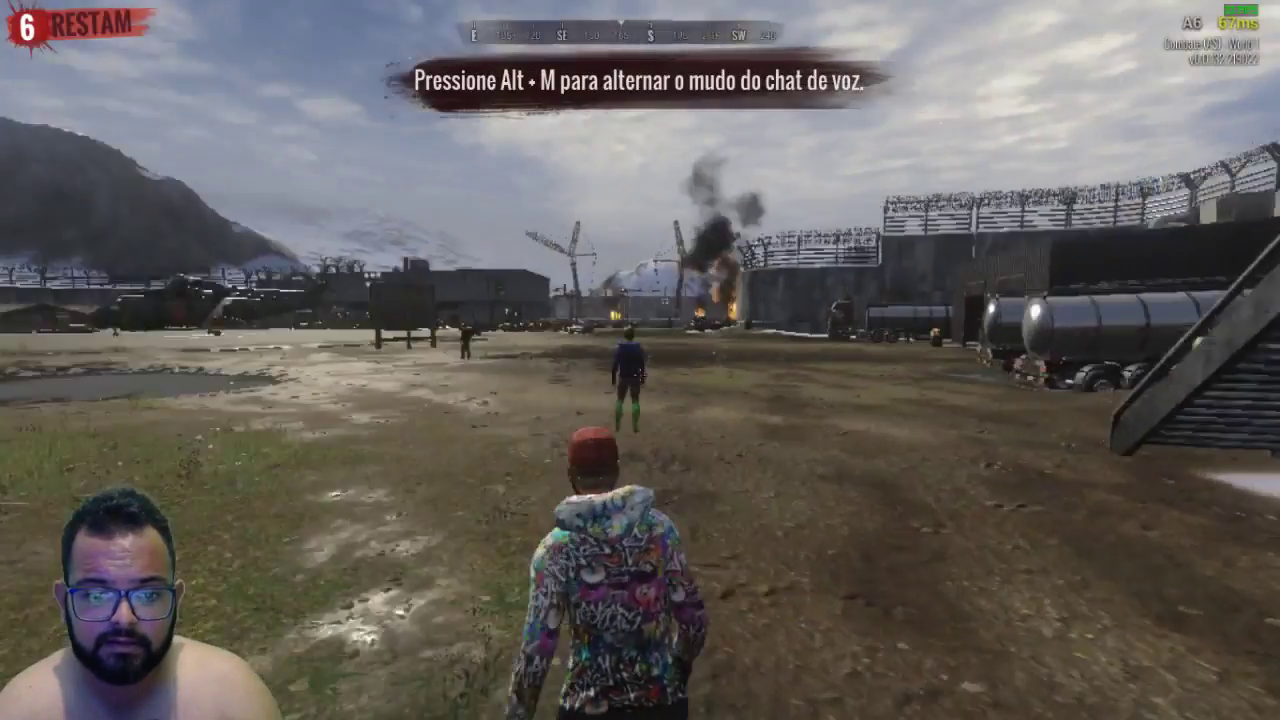
key("w")
key("w")
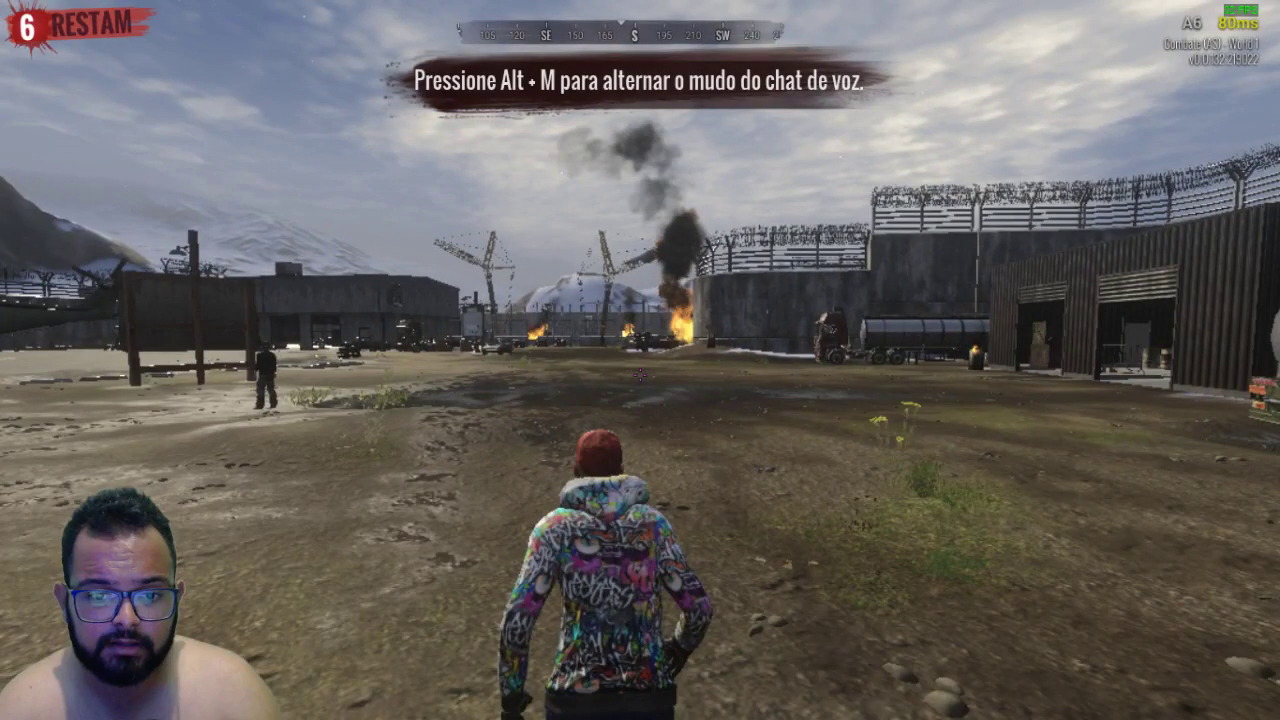
key("w")
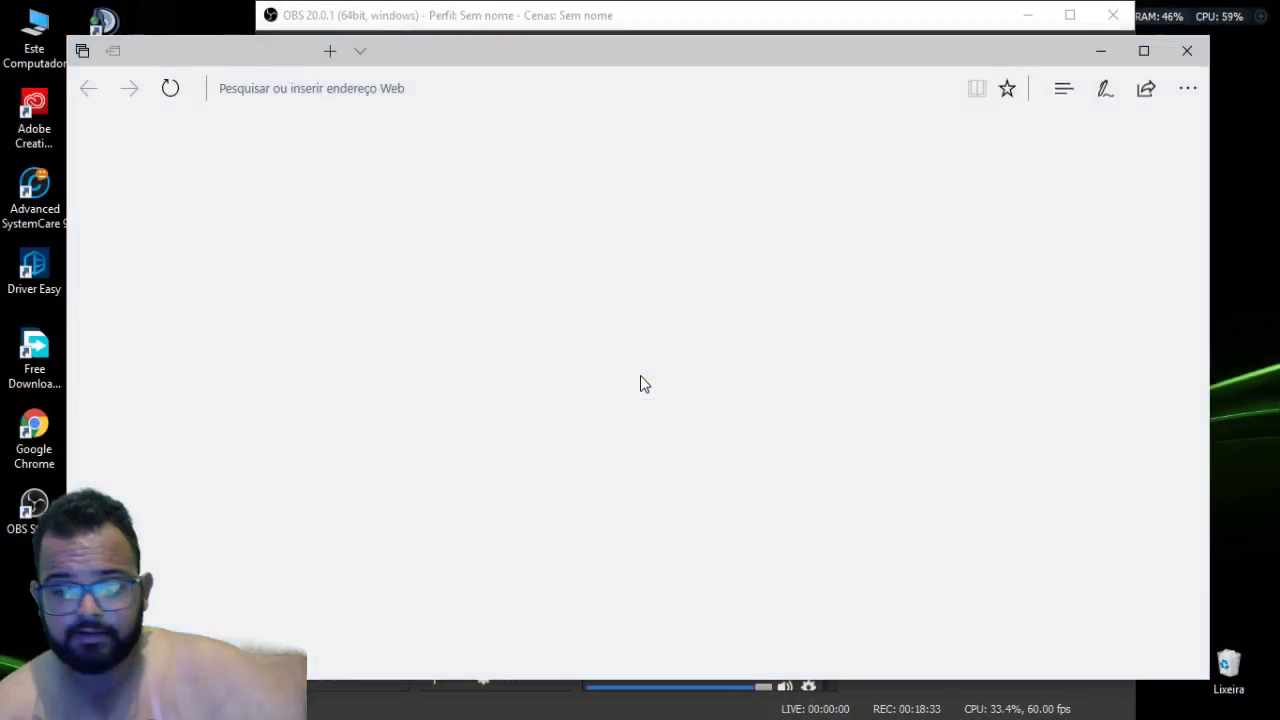
left_click(1168, 49)
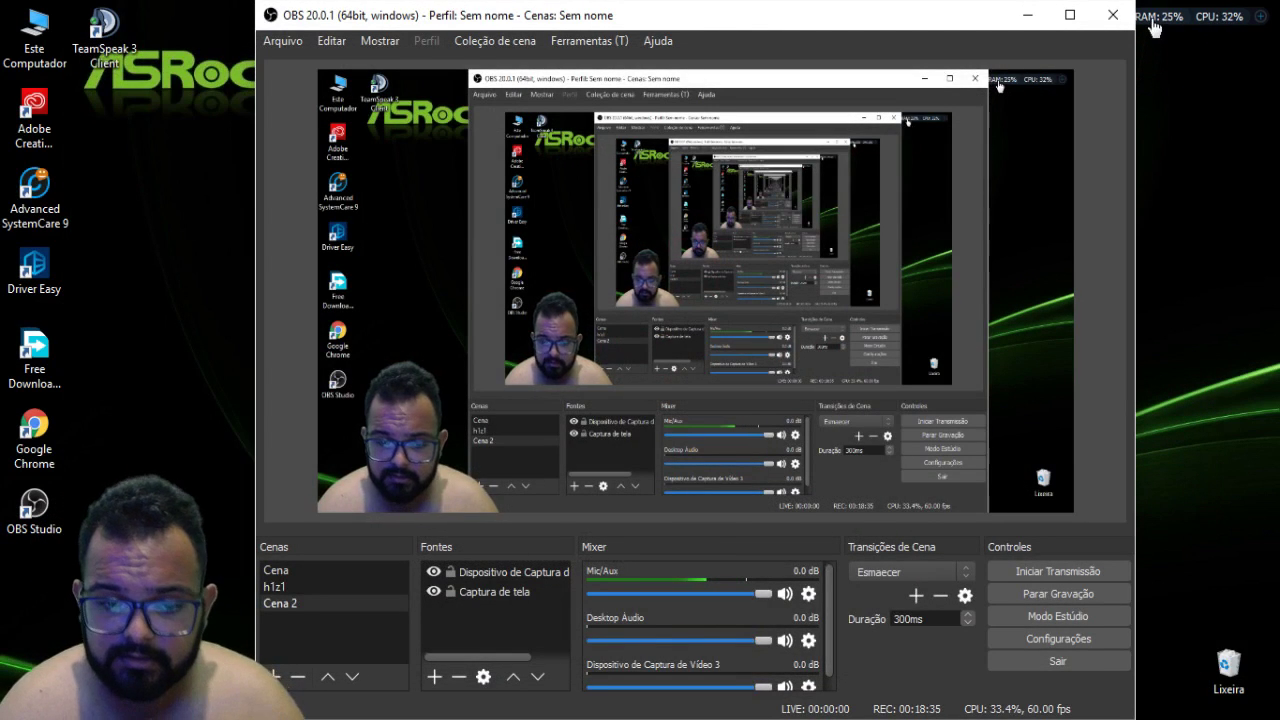